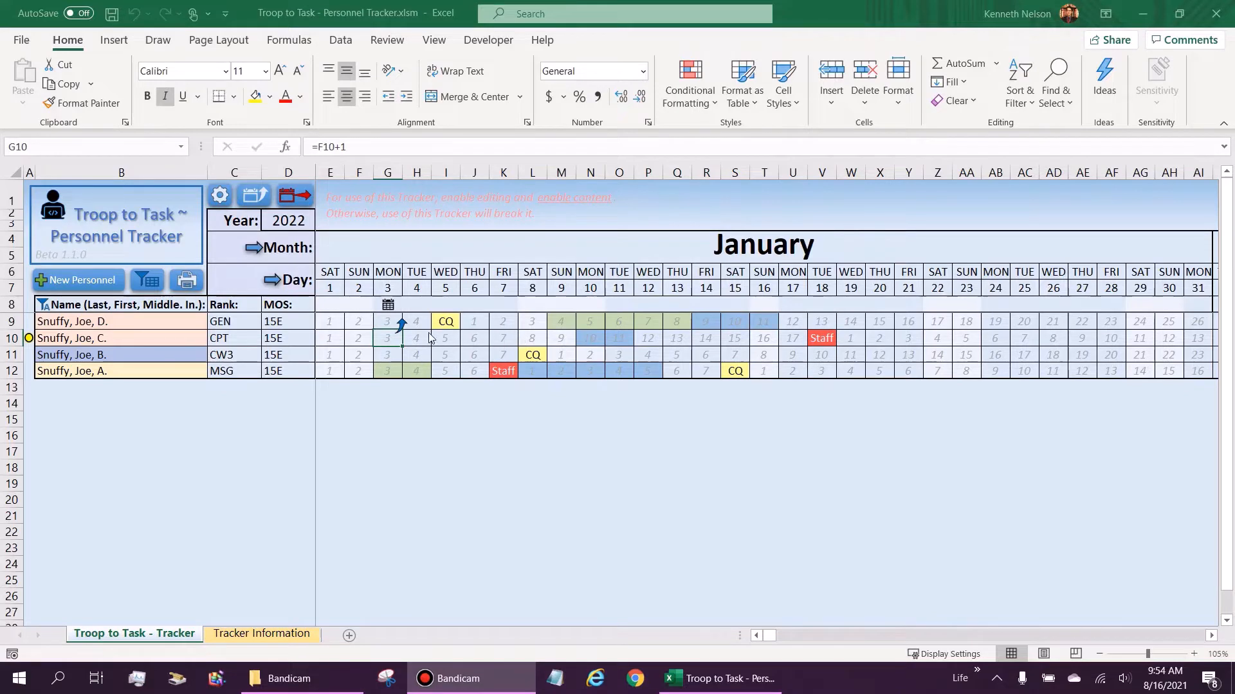
# Step: Select cell C11 and launch Generate Next Year to bring up its password prompt
pyautogui.click(241, 354)
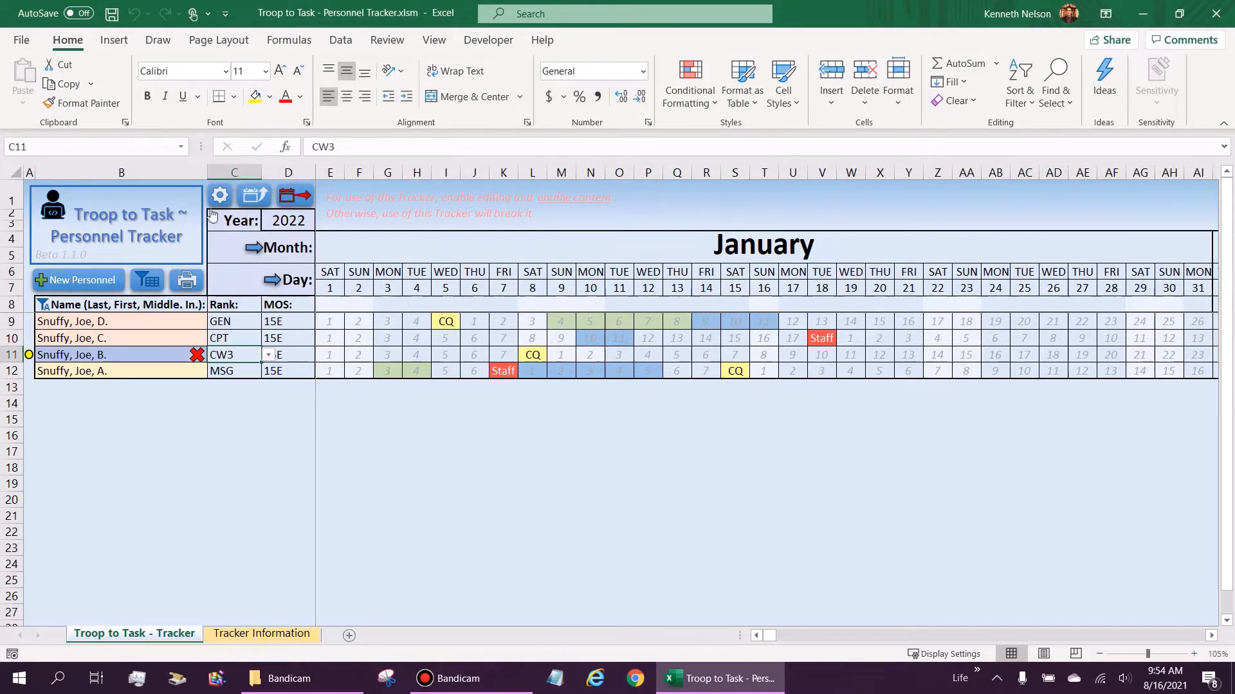
pyautogui.click(290, 198)
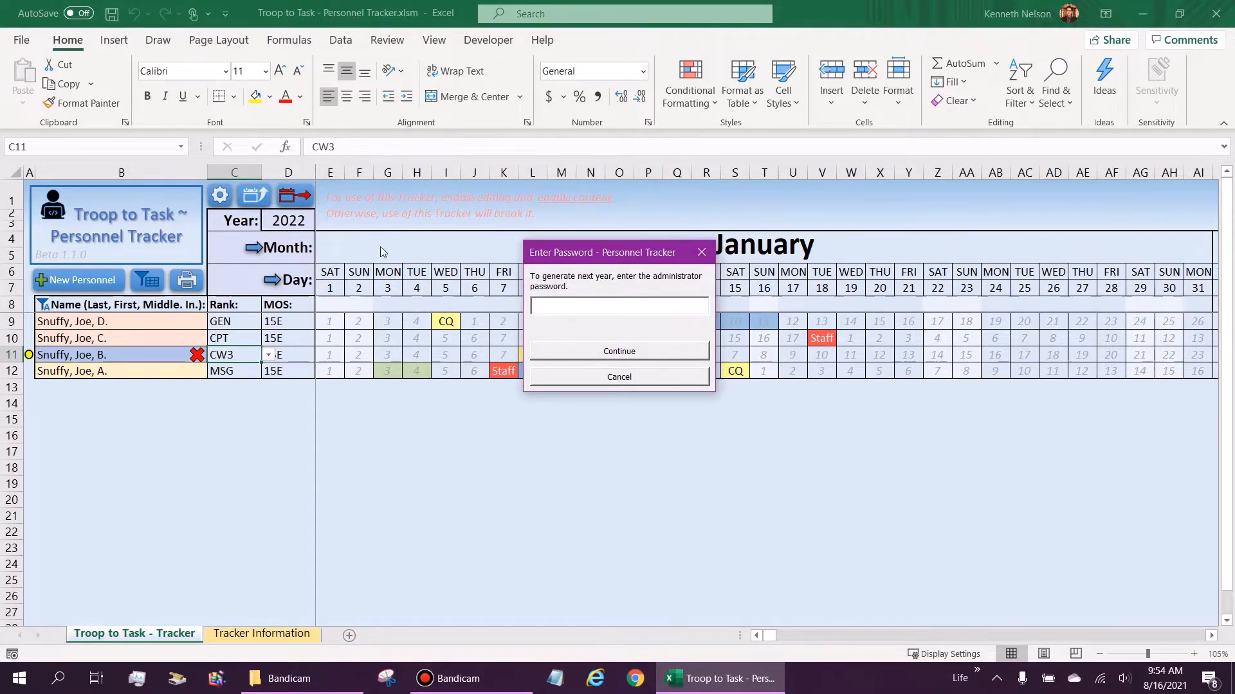
# Step: Move the prompt aside and submit an administrator password, which is rejected as invalid, then cancel
pyautogui.moveTo(613, 239); pyautogui.dragTo(655, 232)
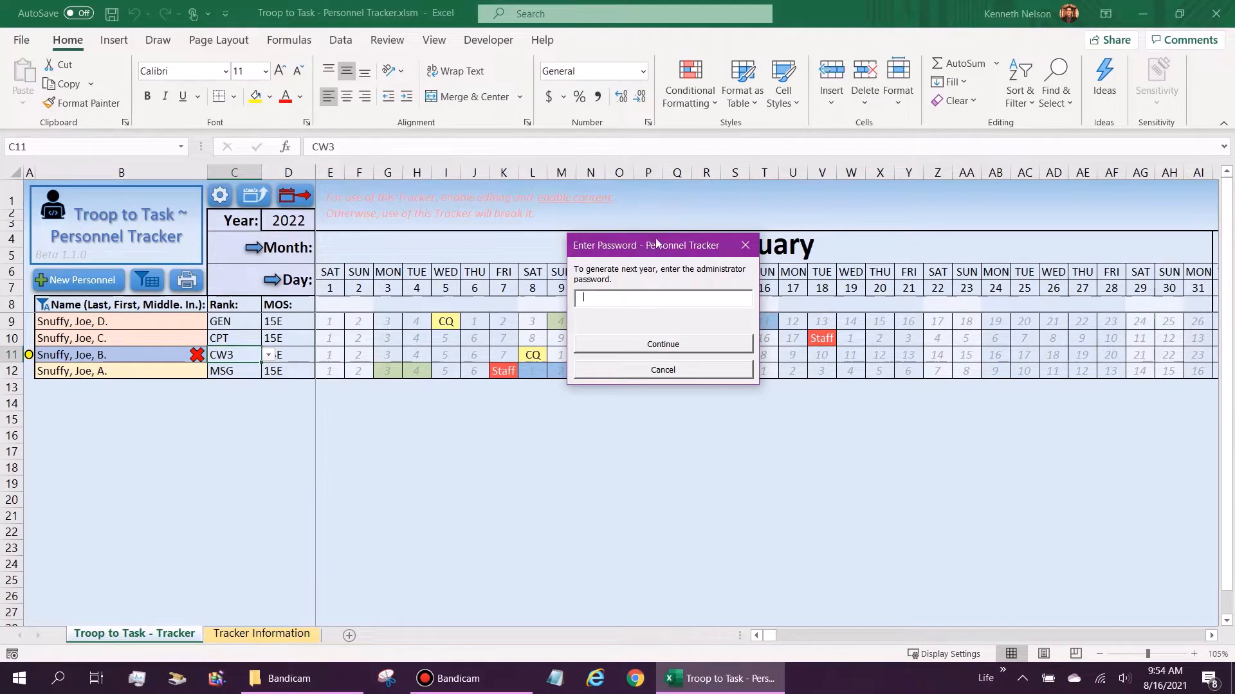
pyautogui.moveTo(657, 243); pyautogui.dragTo(639, 240)
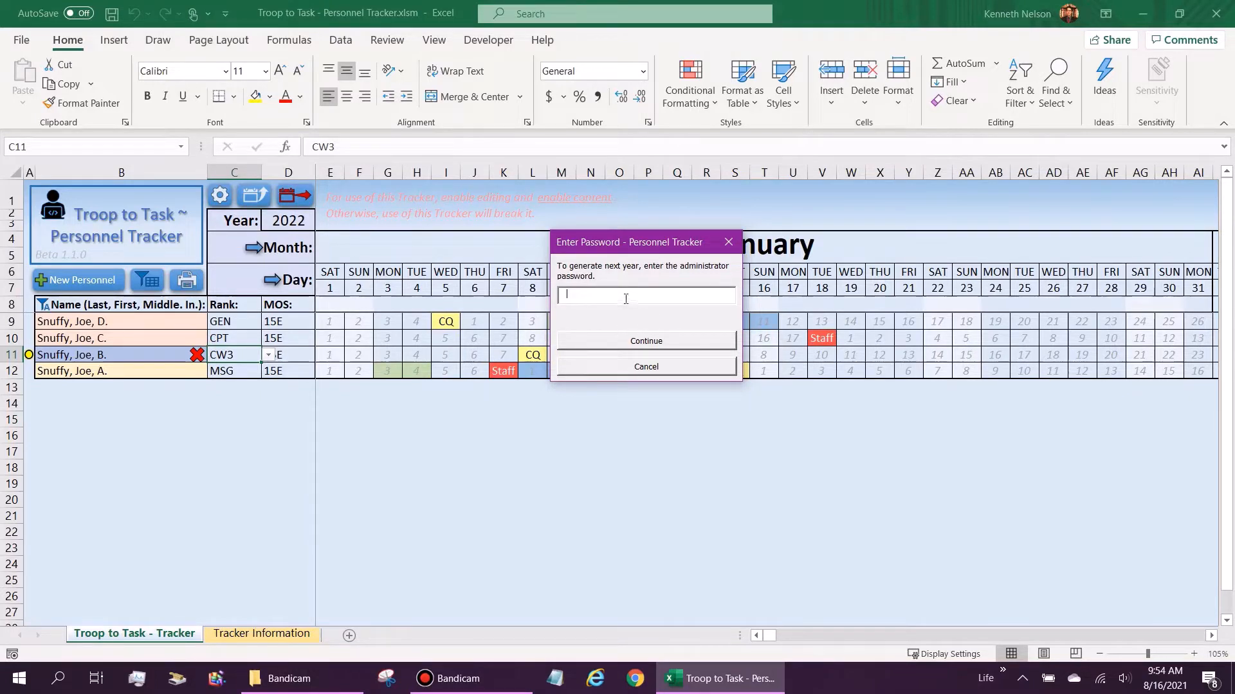
pyautogui.moveTo(589, 249)
pyautogui.mouseDown()
pyautogui.moveTo(551, 257)
pyautogui.moveTo(590, 254)
pyautogui.mouseUp()
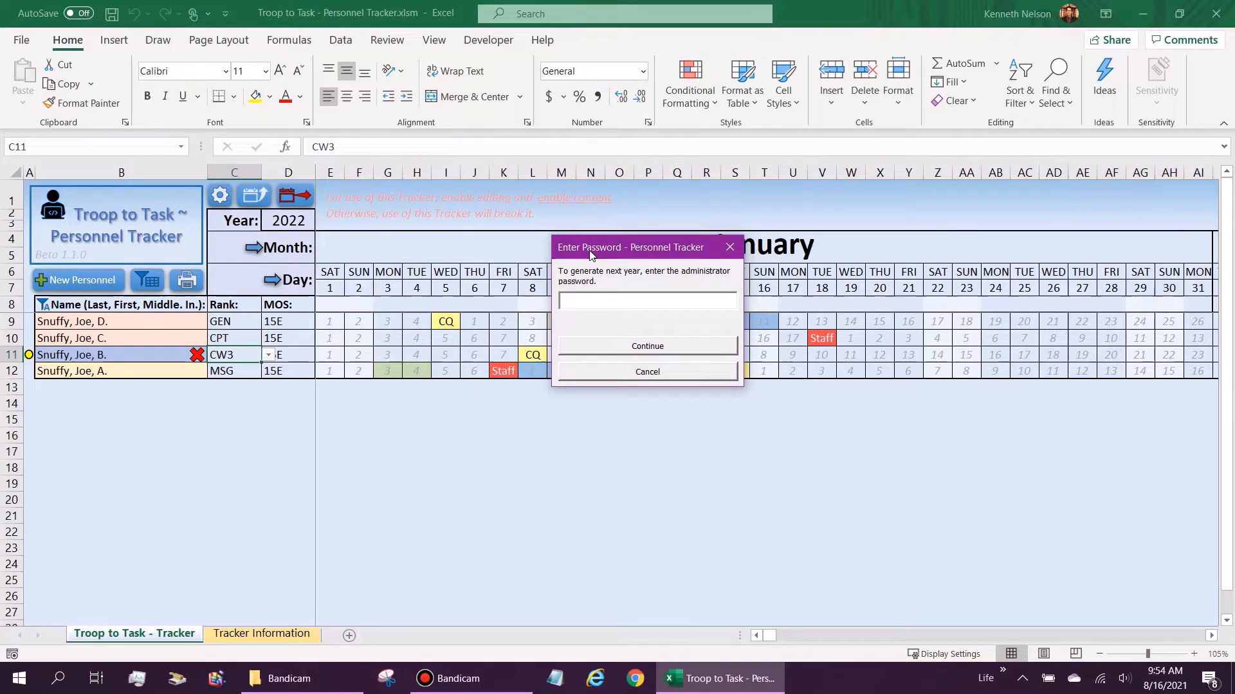
pyautogui.write('•••••••••••••••')
pyautogui.click(634, 349)
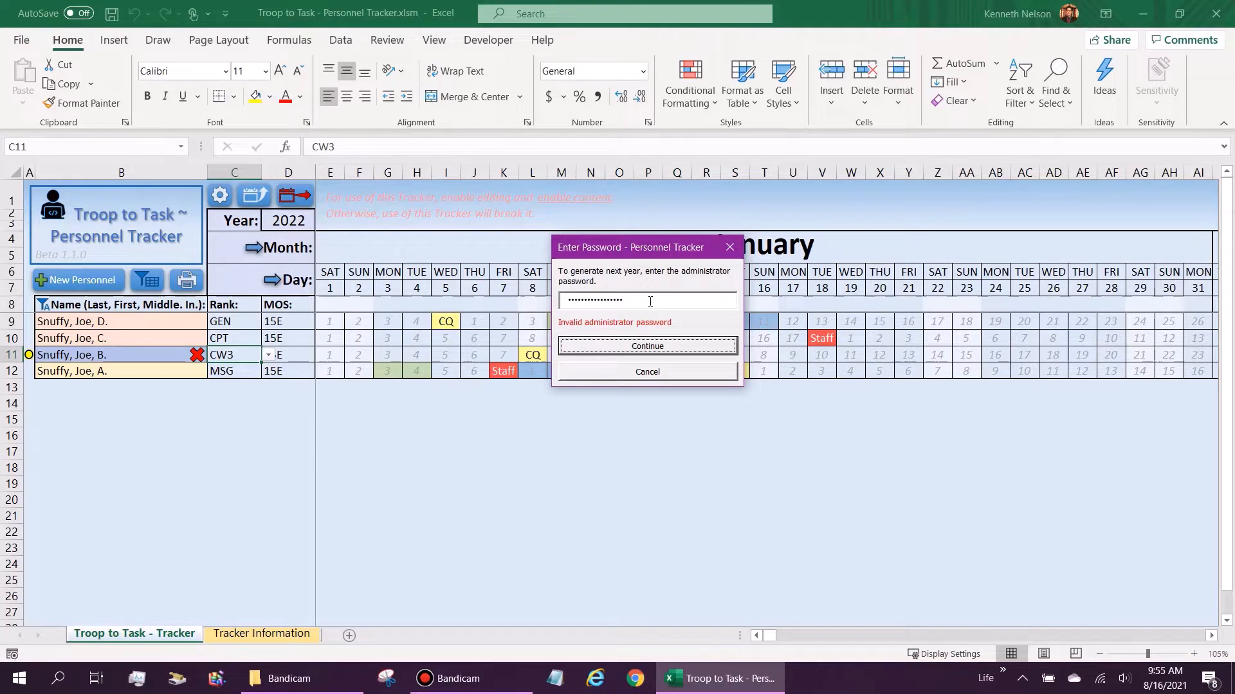
pyautogui.click(645, 341)
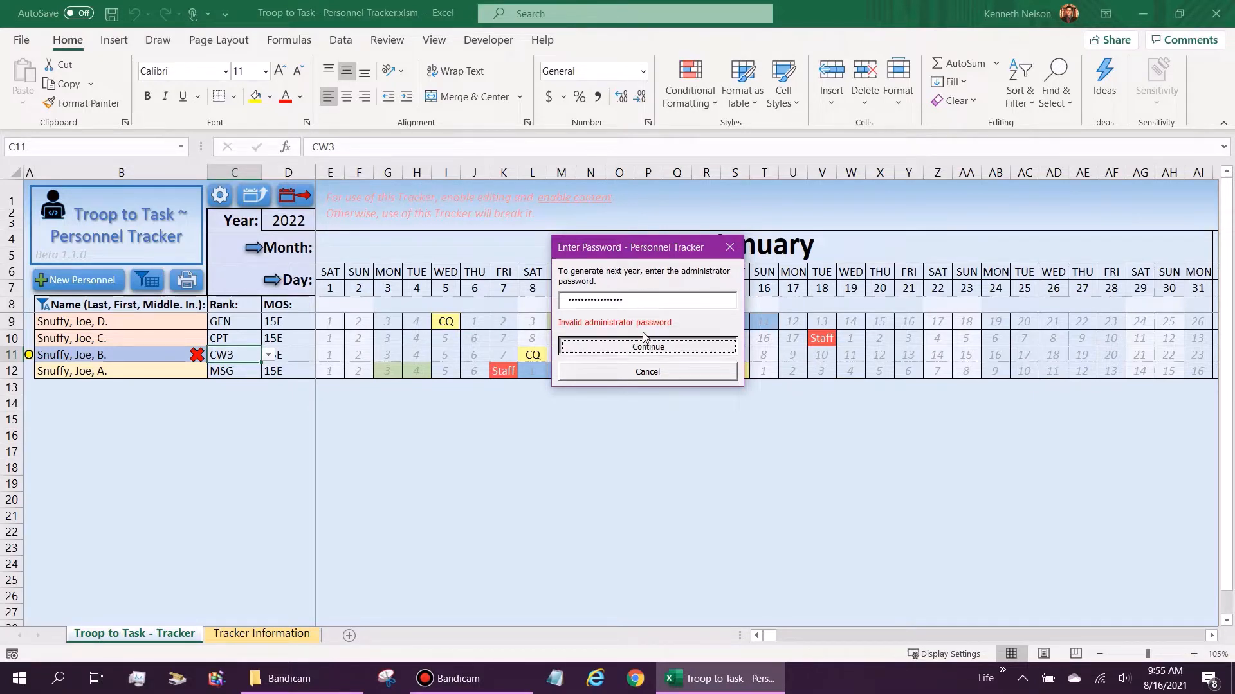
pyautogui.click(643, 304)
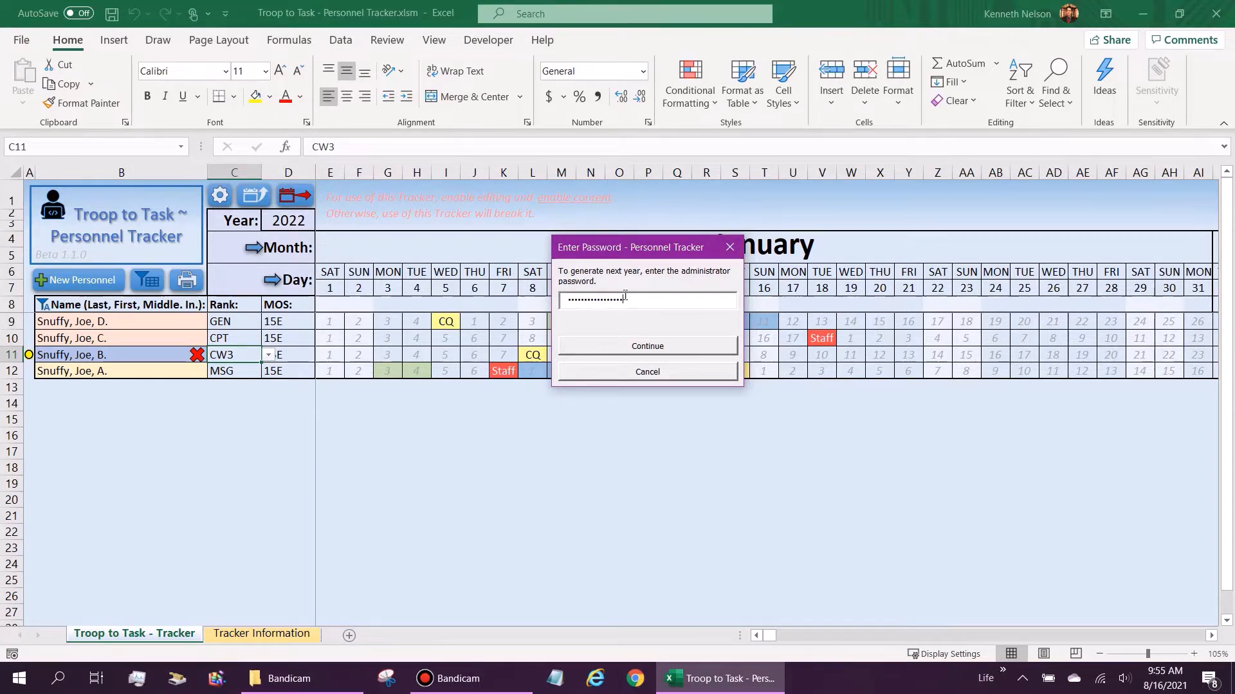
pyautogui.click(673, 355)
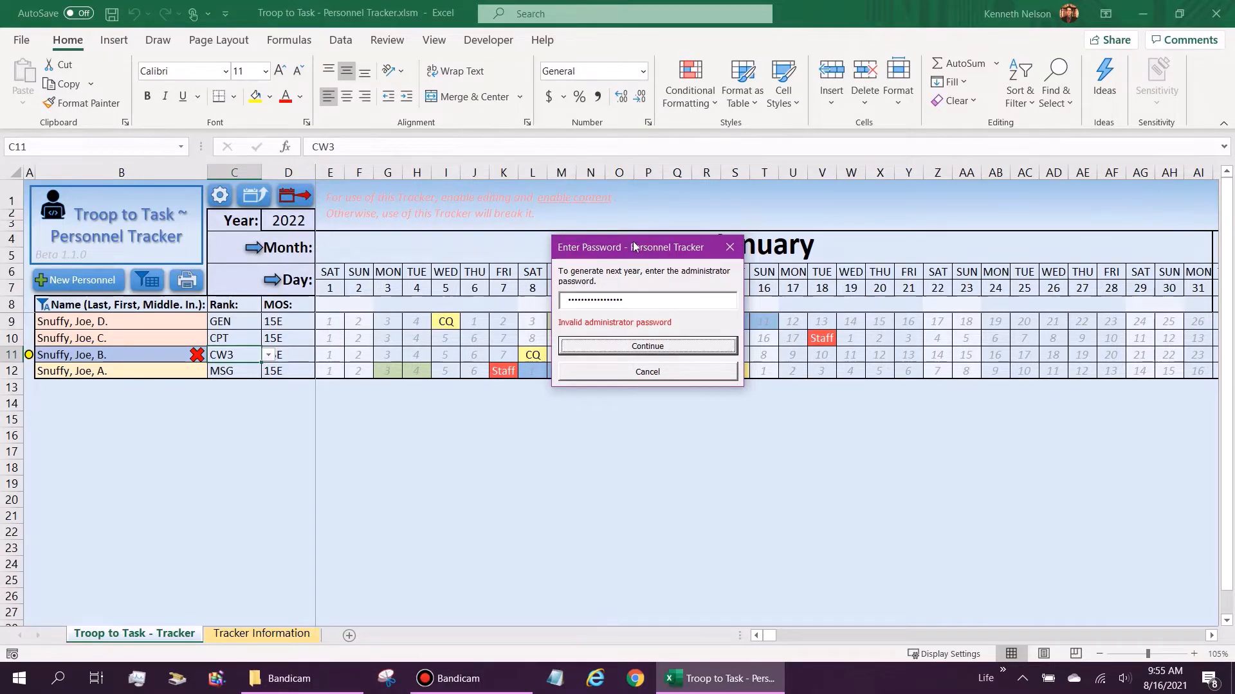
pyautogui.click(677, 379)
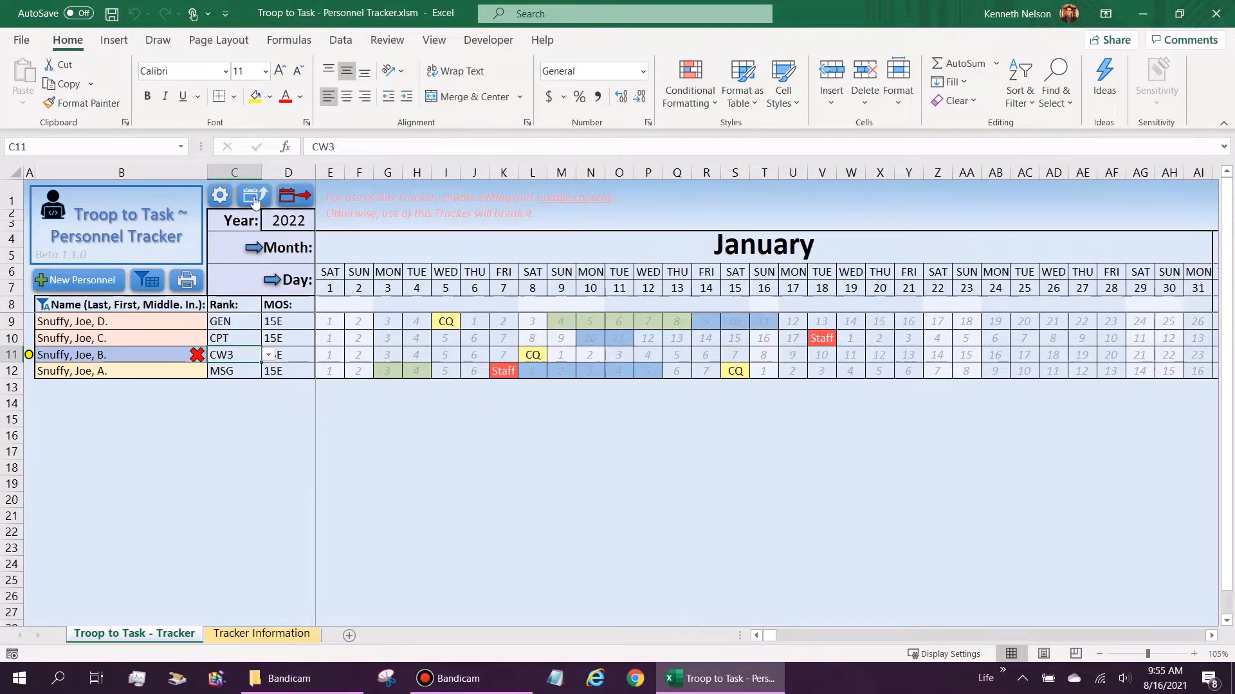
# Step: Open the tracker's Settings panel and choose Change Password
pyautogui.click(219, 199)
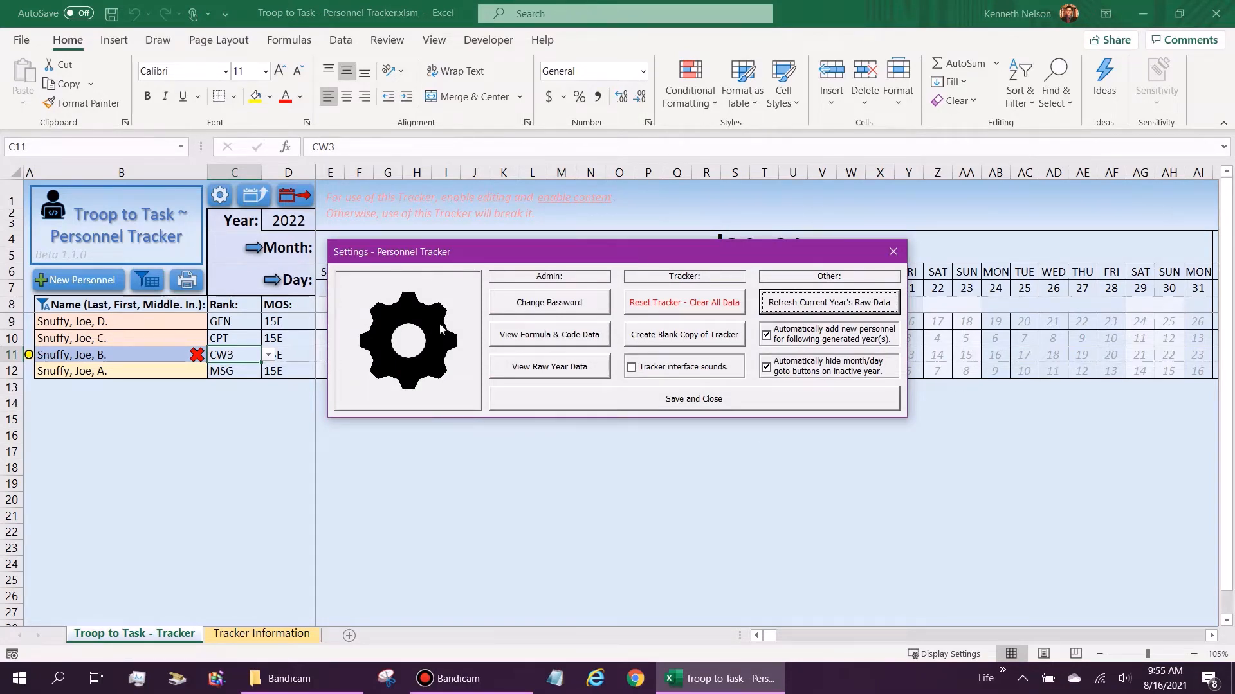
pyautogui.click(554, 305)
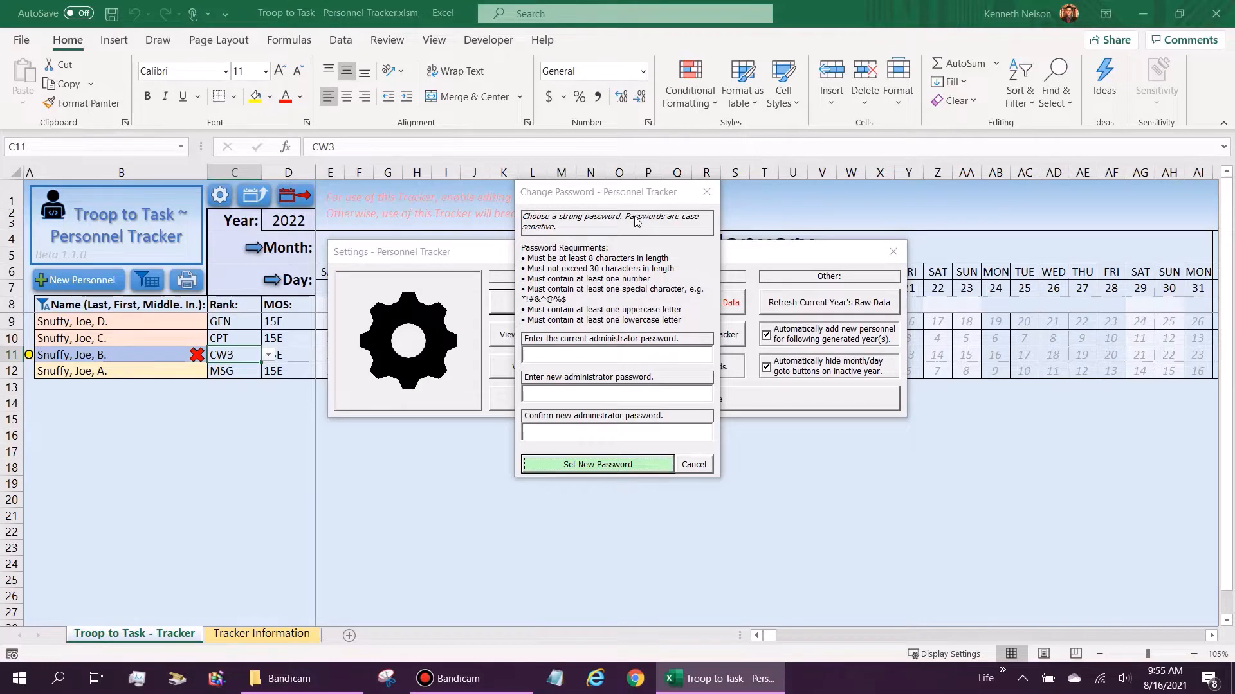
# Step: Enter the current password and toggle its eye icon to show and hide it
pyautogui.moveTo(595, 196); pyautogui.dragTo(602, 204)
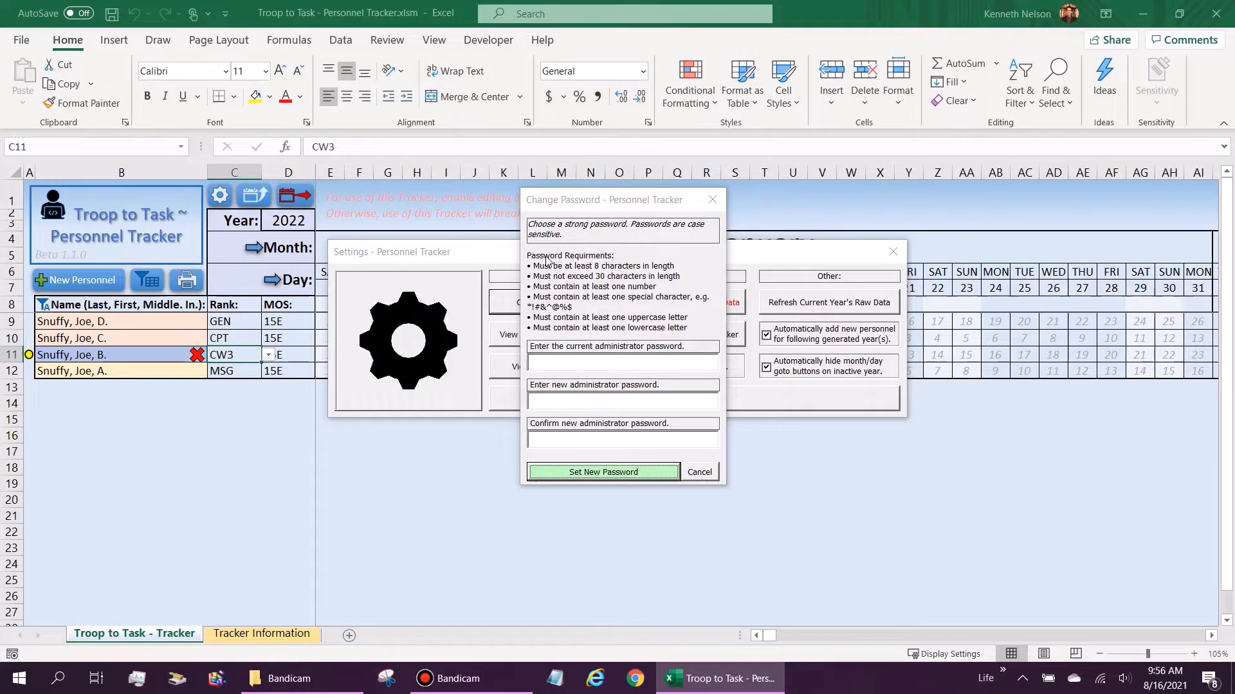
pyautogui.click(559, 360)
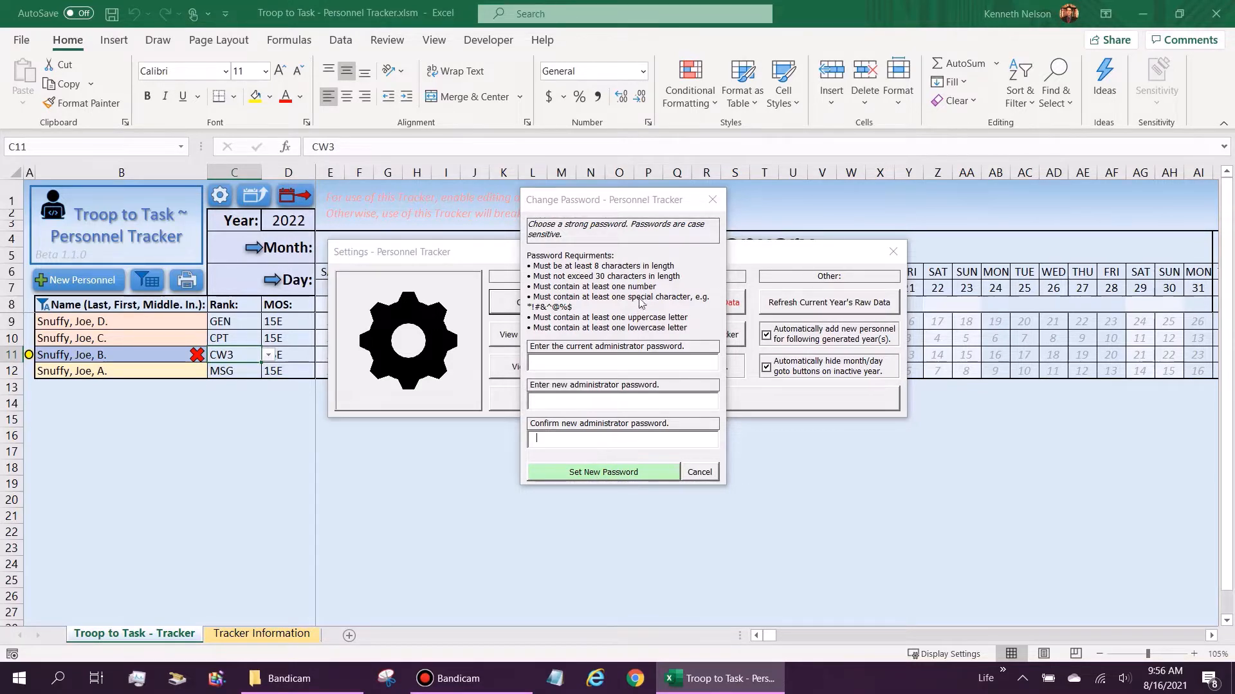
pyautogui.click(591, 358)
pyautogui.write('•••••••••')
pyautogui.click(711, 364)
pyautogui.click(713, 365)
pyautogui.click(713, 365)
pyautogui.click(712, 366)
pyautogui.click(711, 365)
pyautogui.click(639, 398)
pyautogui.write('jgj')
pyautogui.click(708, 402)
pyautogui.click(708, 402)
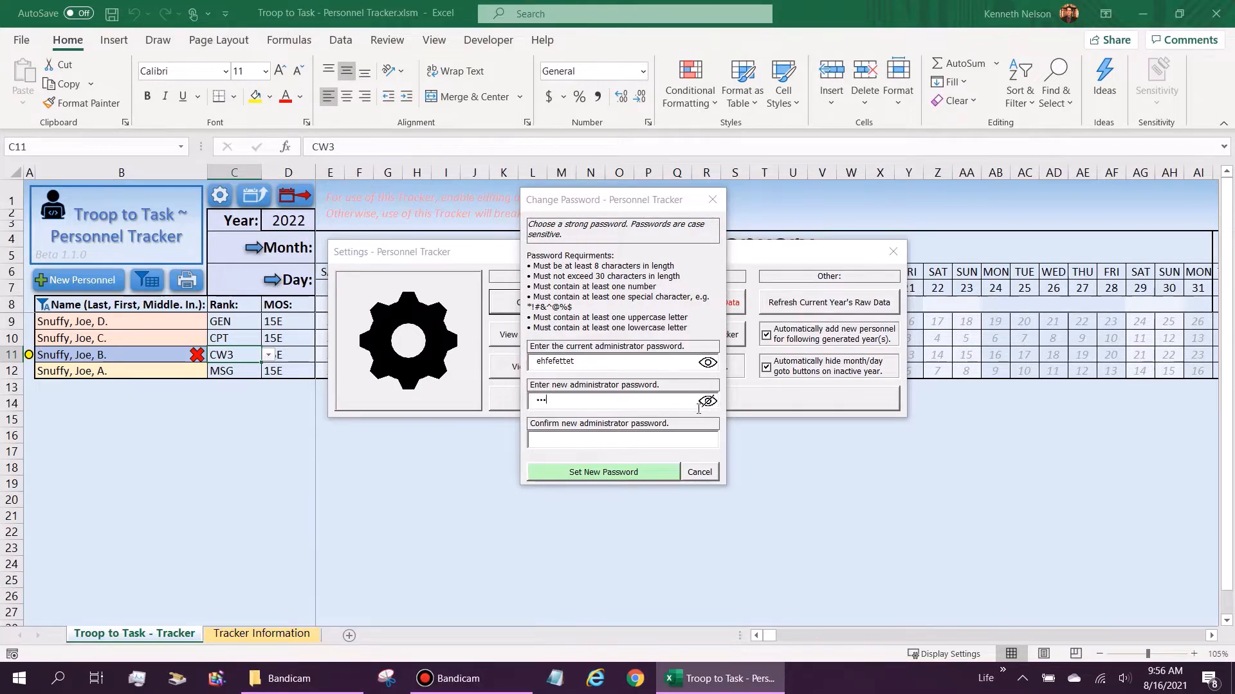
pyautogui.click(589, 475)
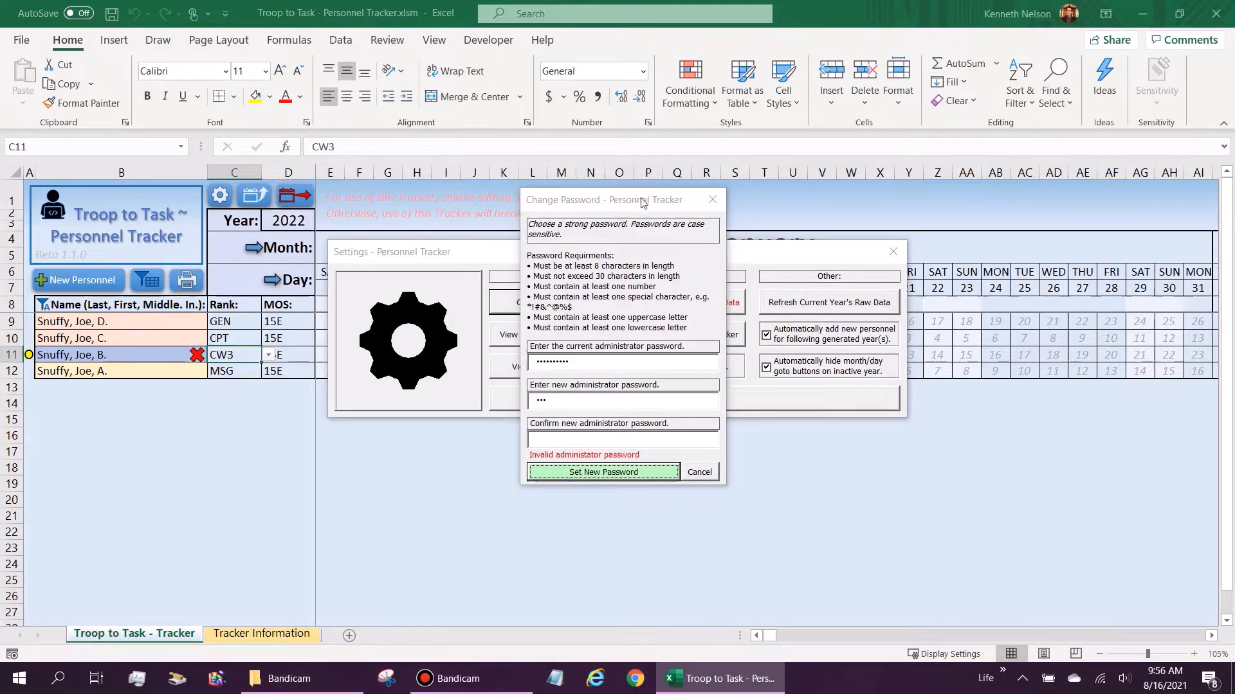
# Step: After the invalid-password error, cancel the change and save and close Settings
pyautogui.moveTo(634, 202); pyautogui.dragTo(646, 196)
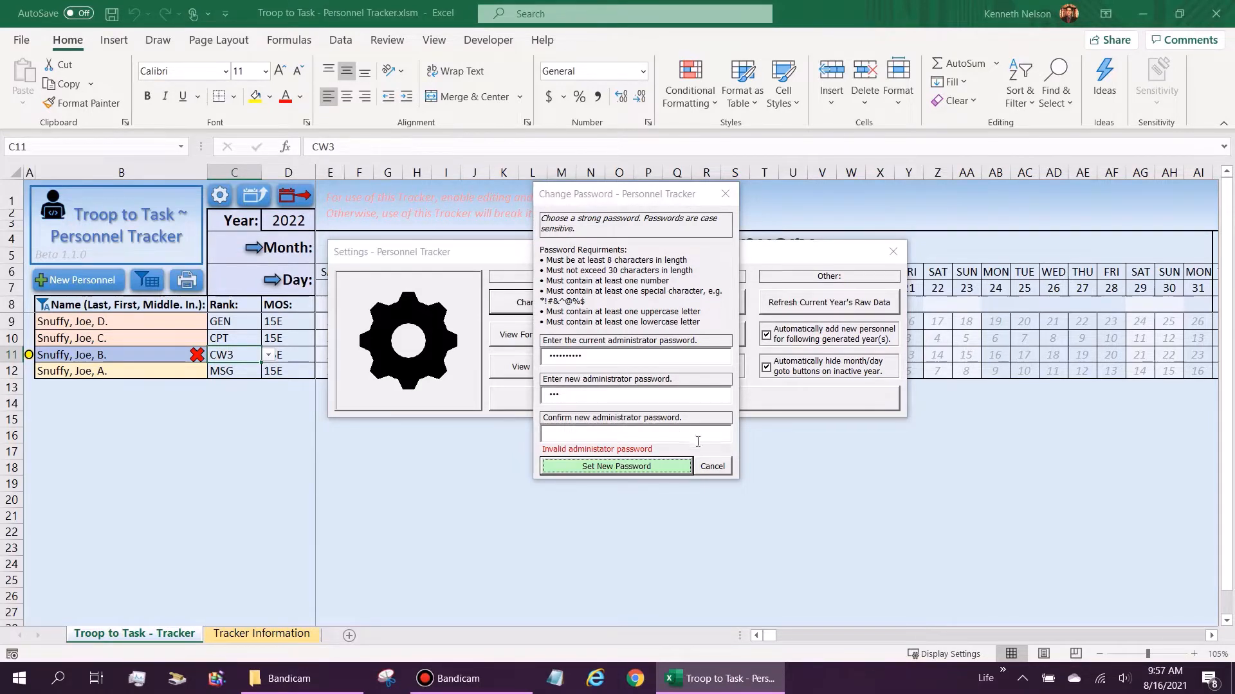
pyautogui.moveTo(606, 199)
pyautogui.mouseDown()
pyautogui.moveTo(625, 187)
pyautogui.moveTo(605, 212)
pyautogui.mouseUp()
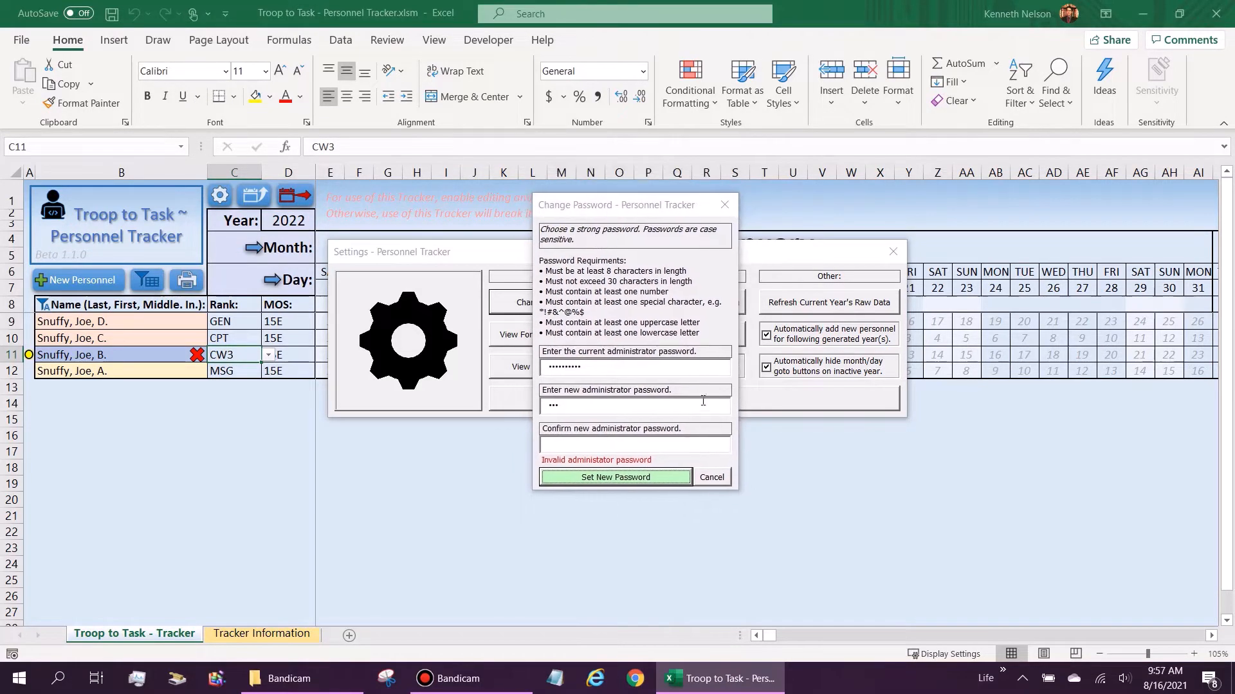
pyautogui.click(711, 479)
pyautogui.click(708, 399)
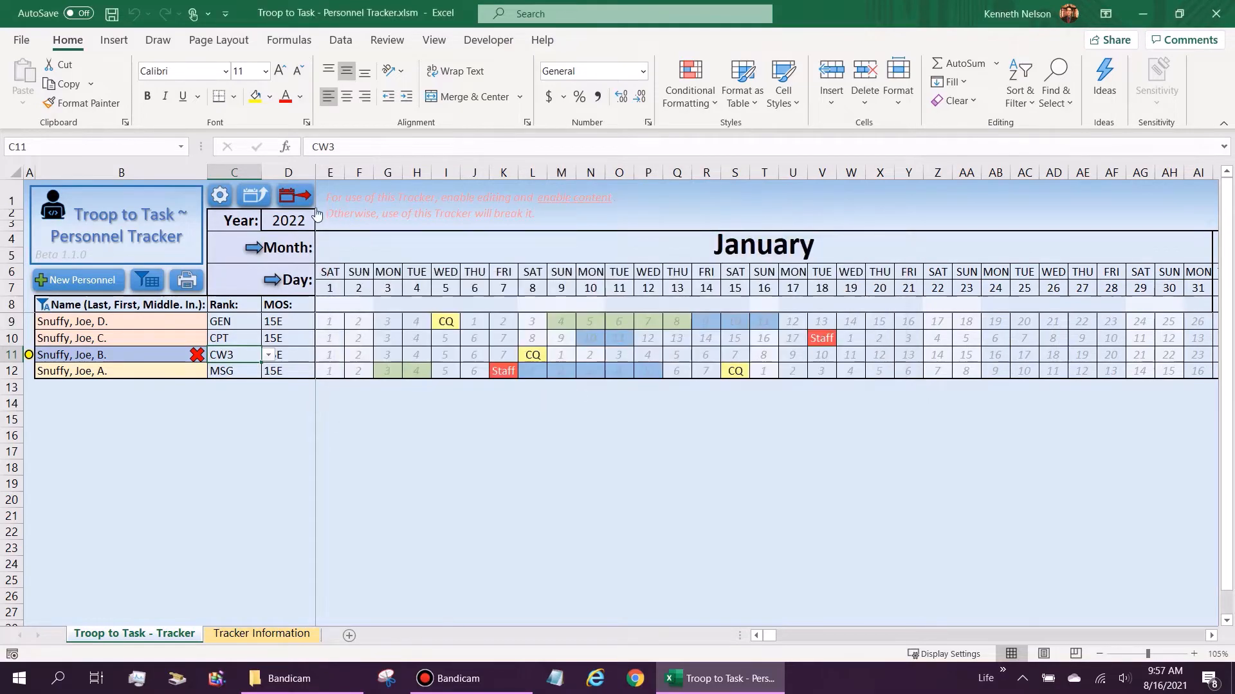
# Step: Reopen the Generate Next Year password prompt and move it aside
pyautogui.click(309, 201)
pyautogui.moveTo(670, 265); pyautogui.dragTo(681, 266)
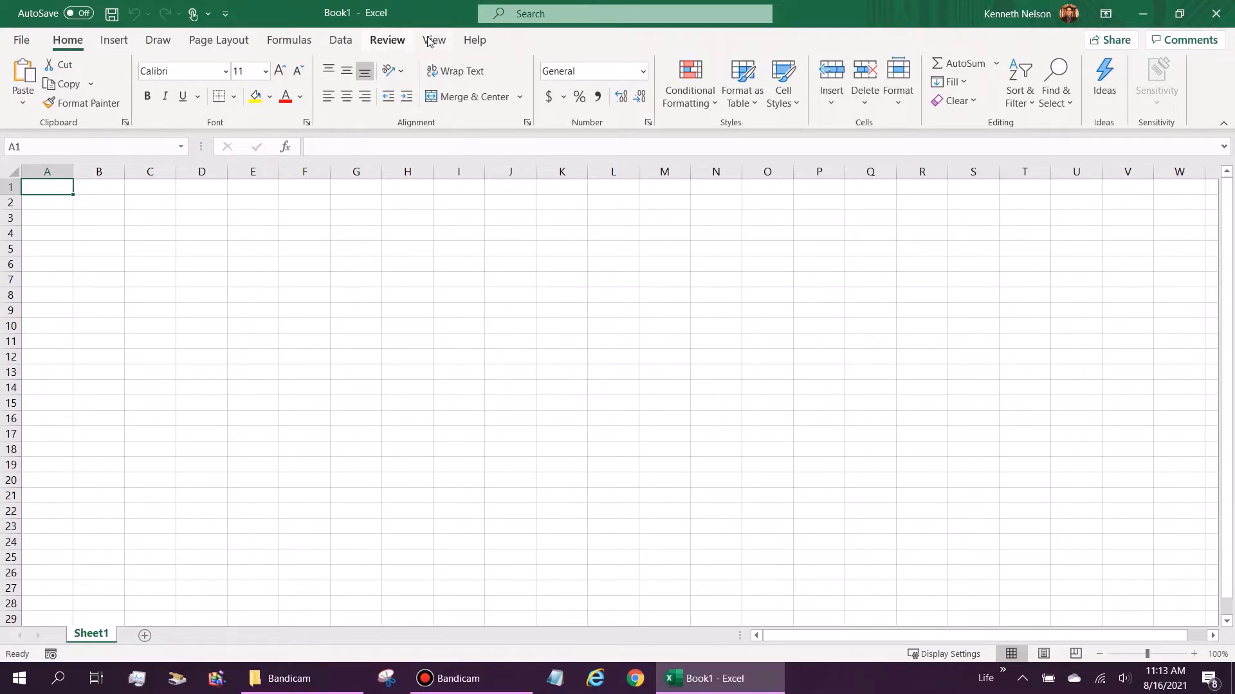
# Step: Enable the Developer tab under File > Options > Customize Ribbon, check it, then return to Home
pyautogui.click(22, 41)
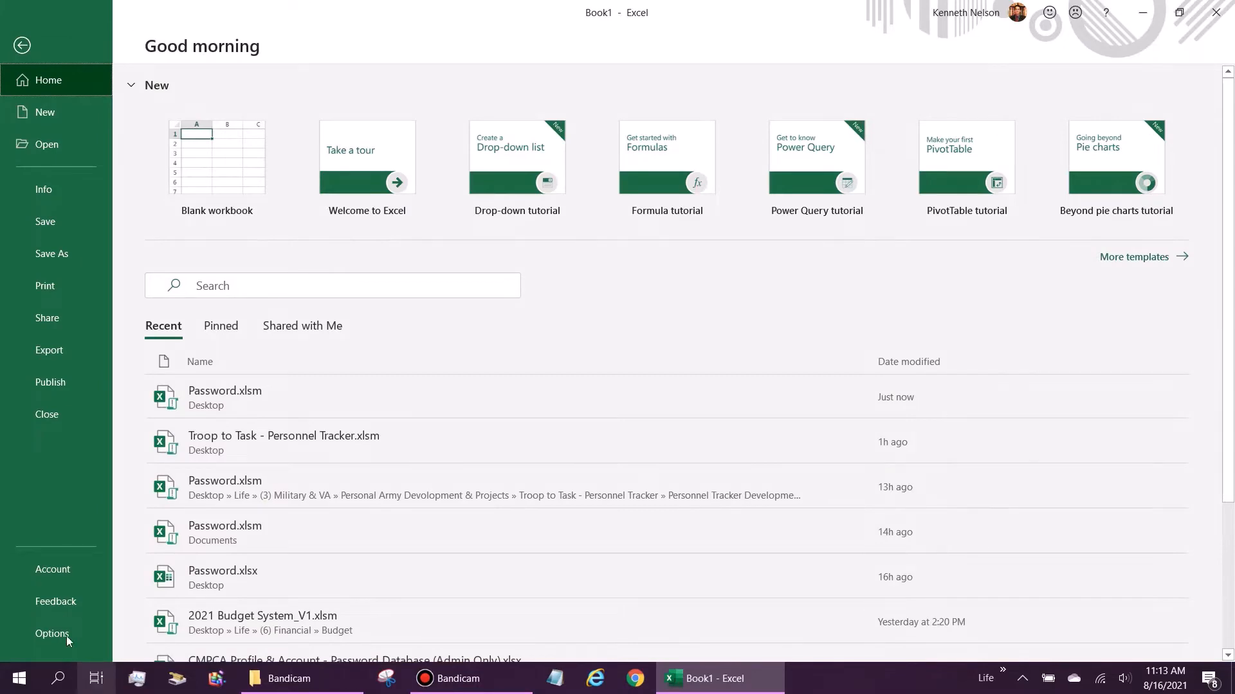
pyautogui.click(67, 633)
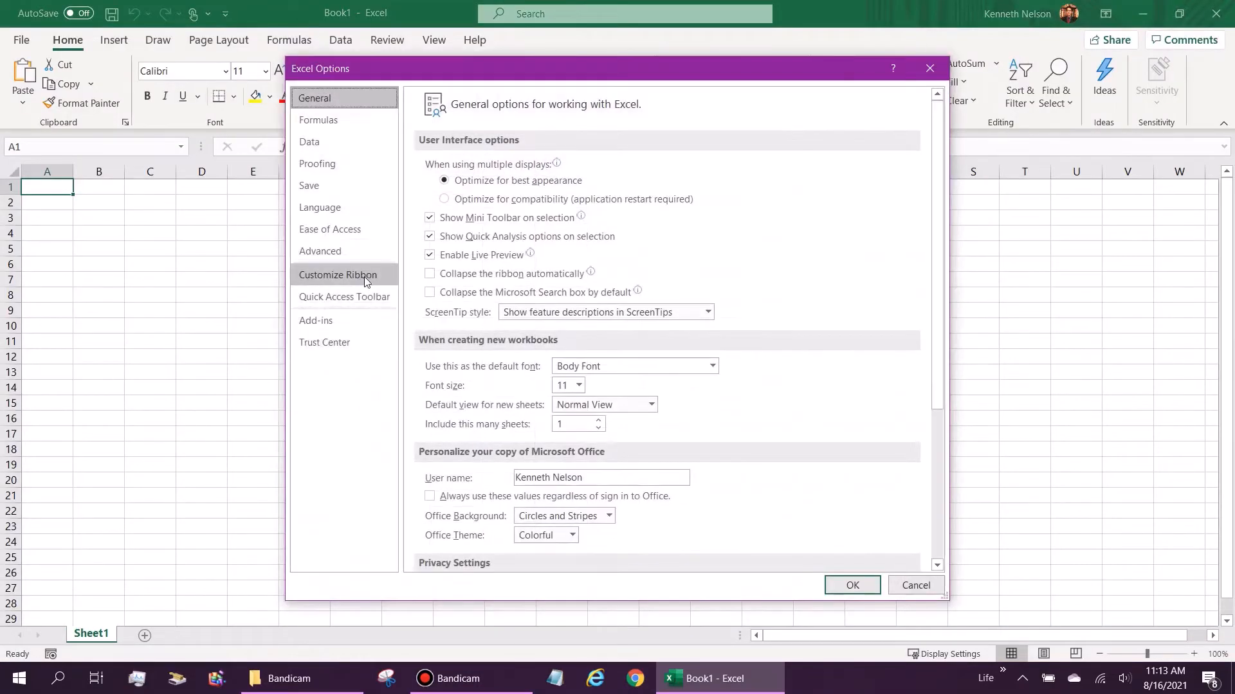
pyautogui.click(361, 275)
pyautogui.click(722, 461)
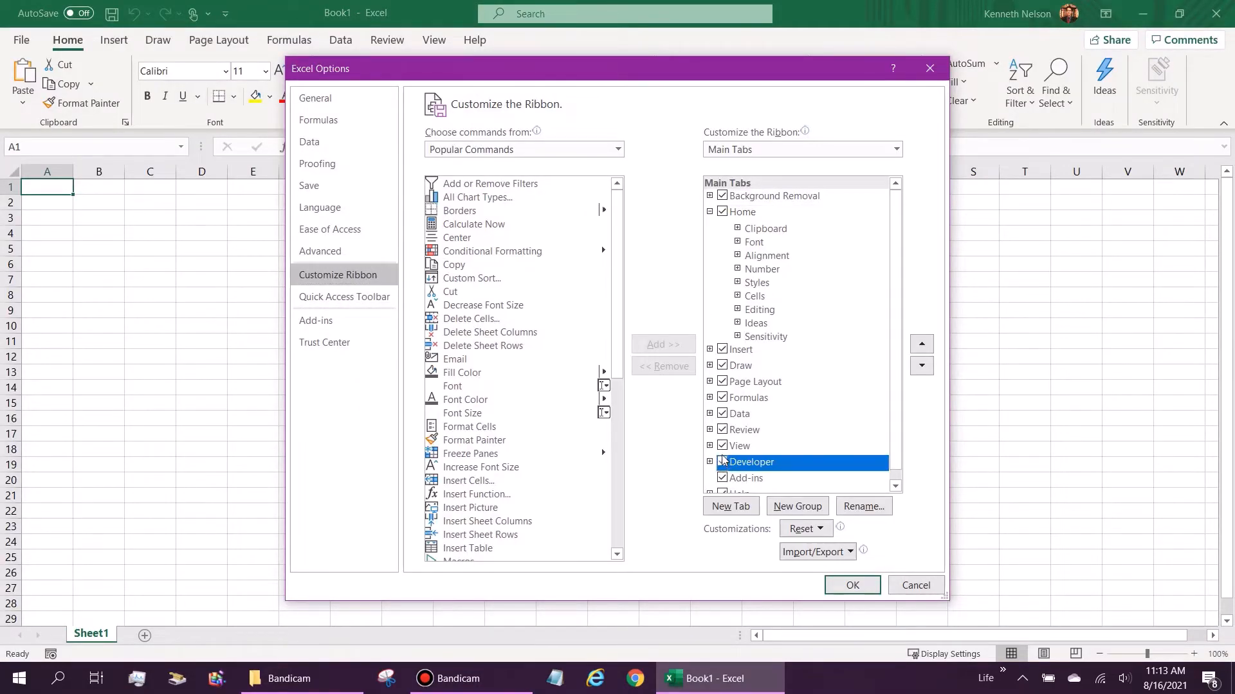
pyautogui.click(869, 591)
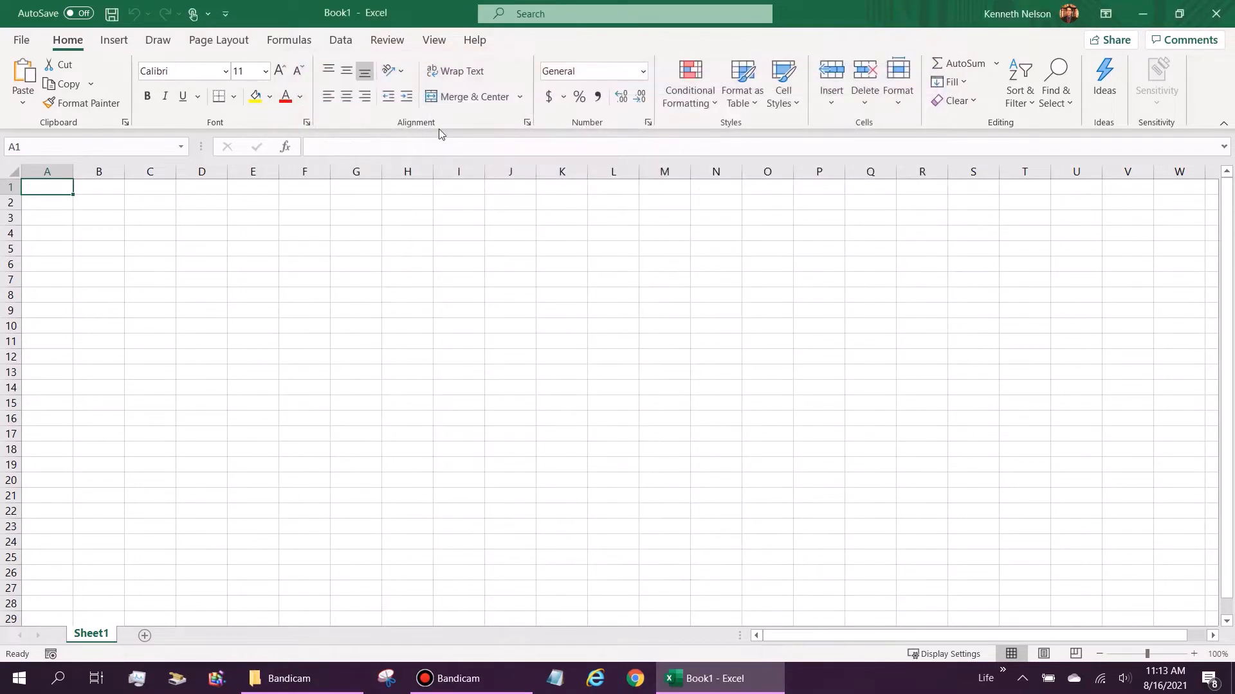
pyautogui.click(466, 41)
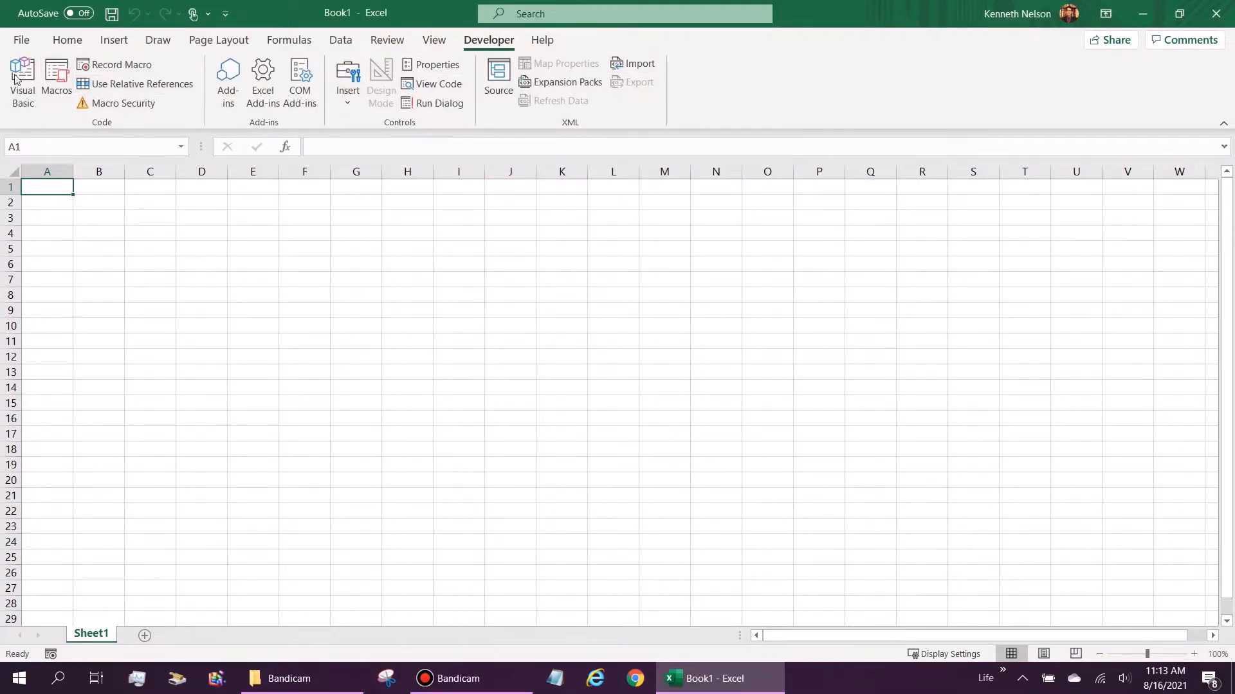
pyautogui.click(61, 41)
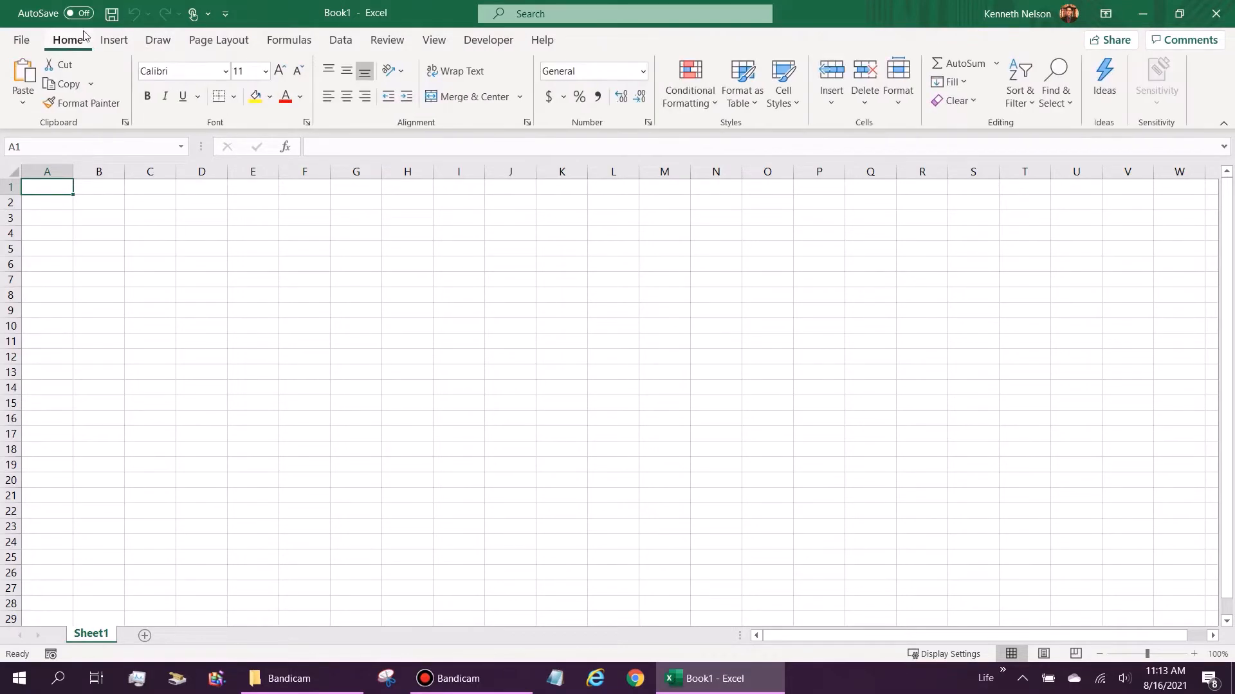
# Step: Save the workbook to the Desktop as Excel Macro-Enabled Workbook 'Password.xlsm'
pyautogui.click(112, 16)
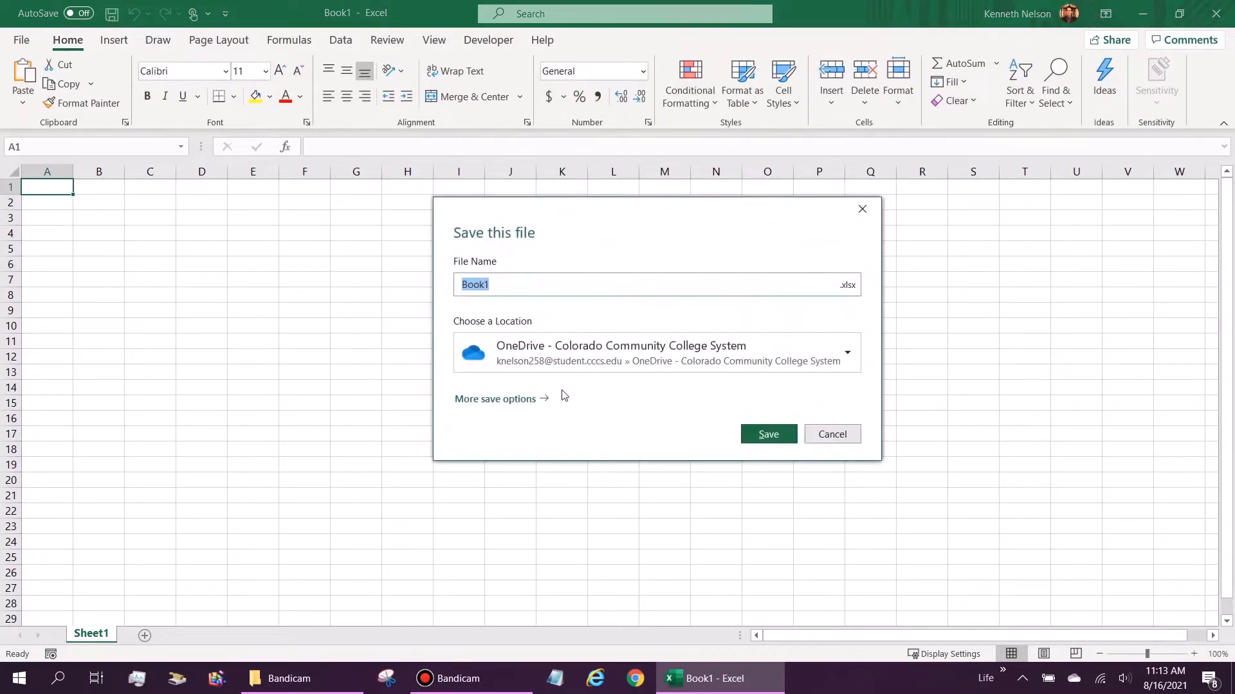
pyautogui.click(492, 399)
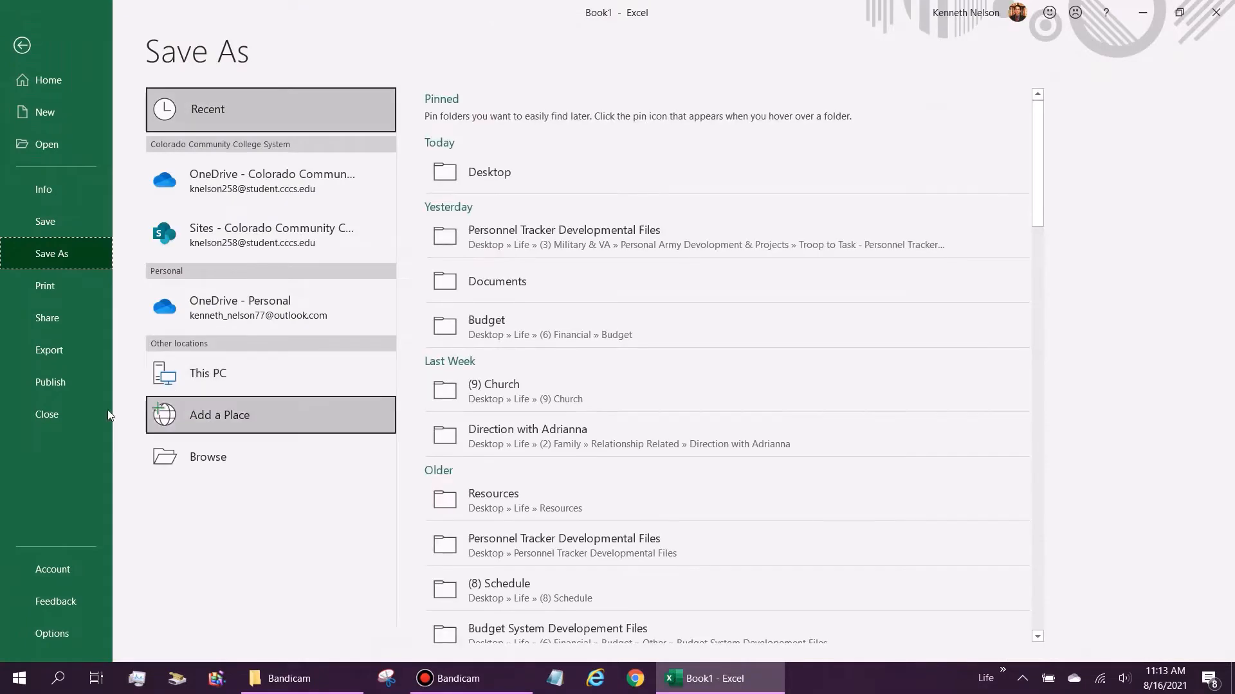
pyautogui.click(214, 462)
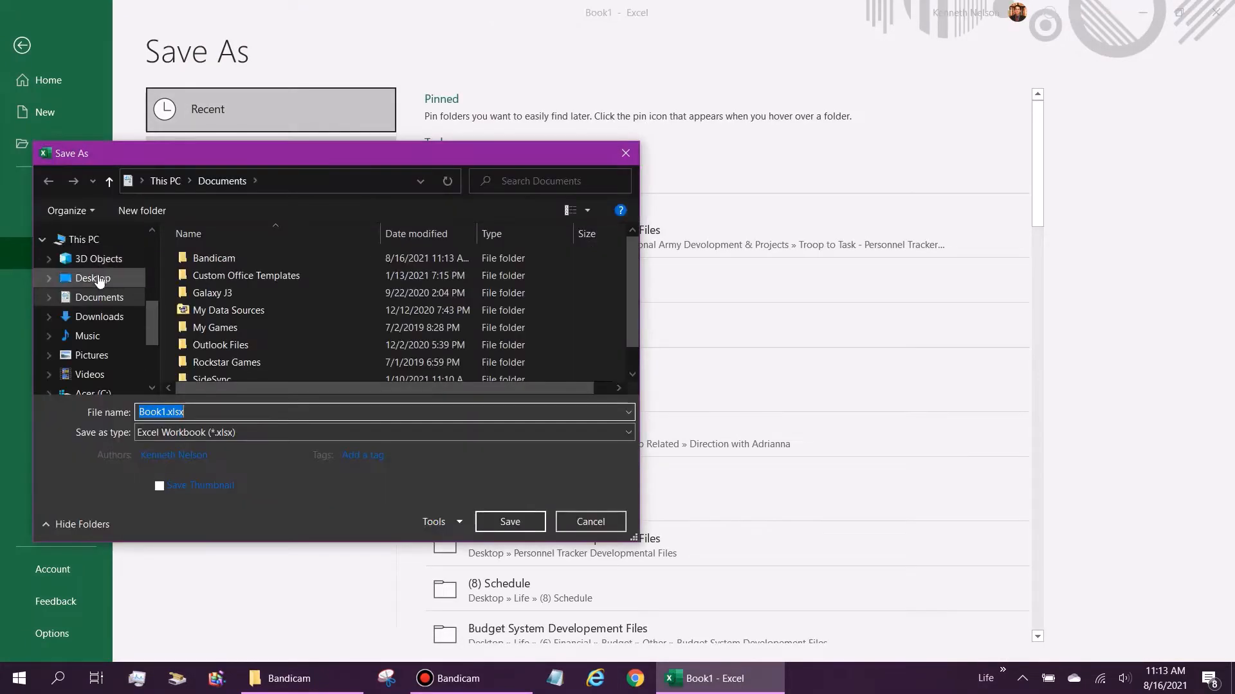
pyautogui.click(99, 278)
pyautogui.click(186, 433)
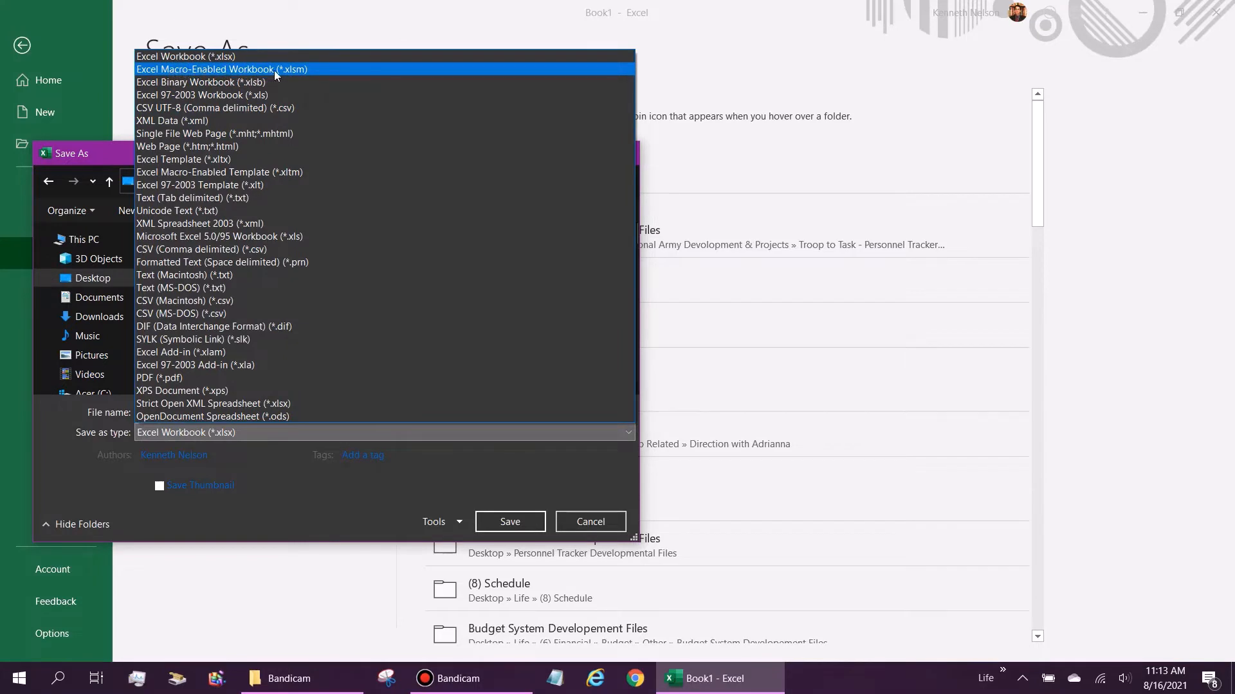
pyautogui.click(311, 71)
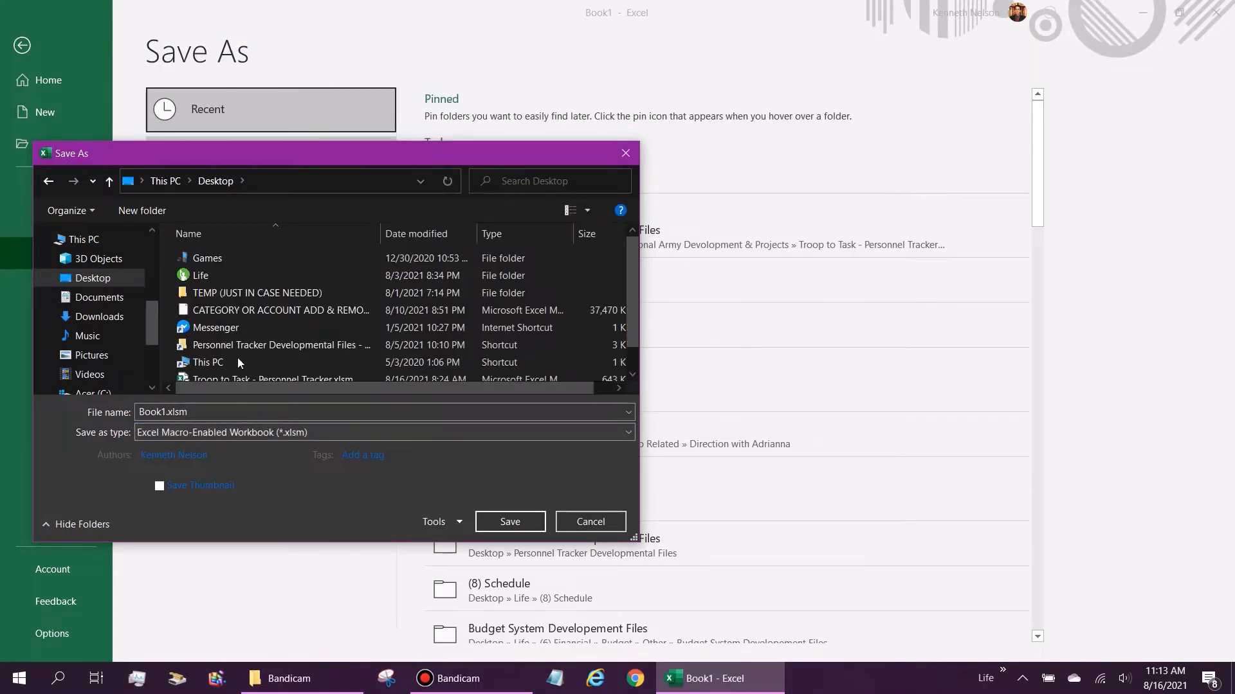
pyautogui.click(165, 411)
pyautogui.press('BackSpace')
pyautogui.press('BackSpace')
pyautogui.press('BackSpace')
pyautogui.press('BackSpace')
pyautogui.press('BackSpace')
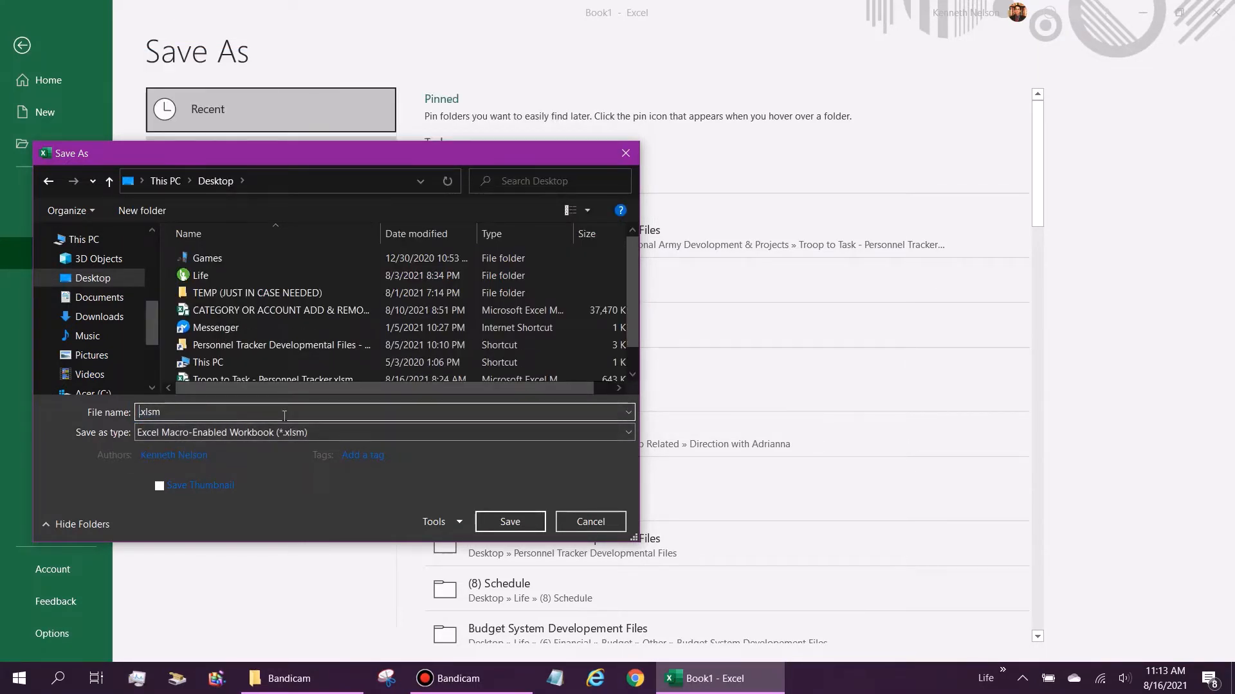
pyautogui.write('Password')
pyautogui.click(510, 528)
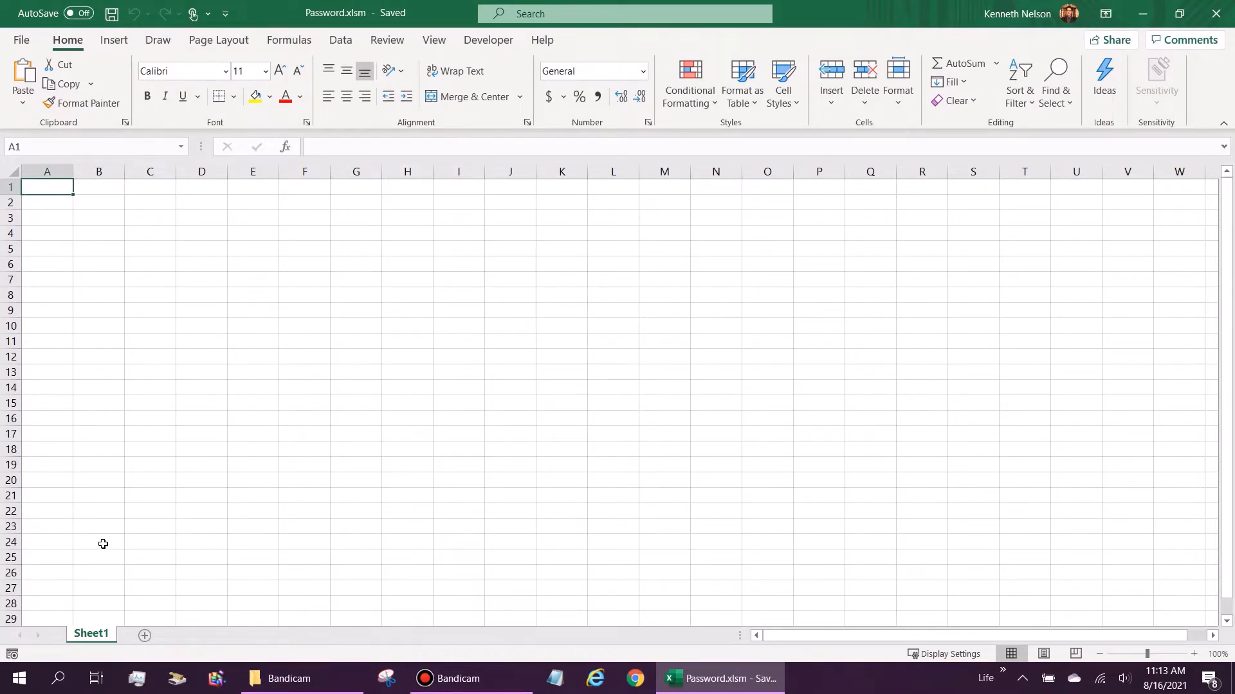
# Step: Add a Sheet2 worksheet, switching between Sheet1 and Sheet2 before settling on Sheet2
pyautogui.click(145, 637)
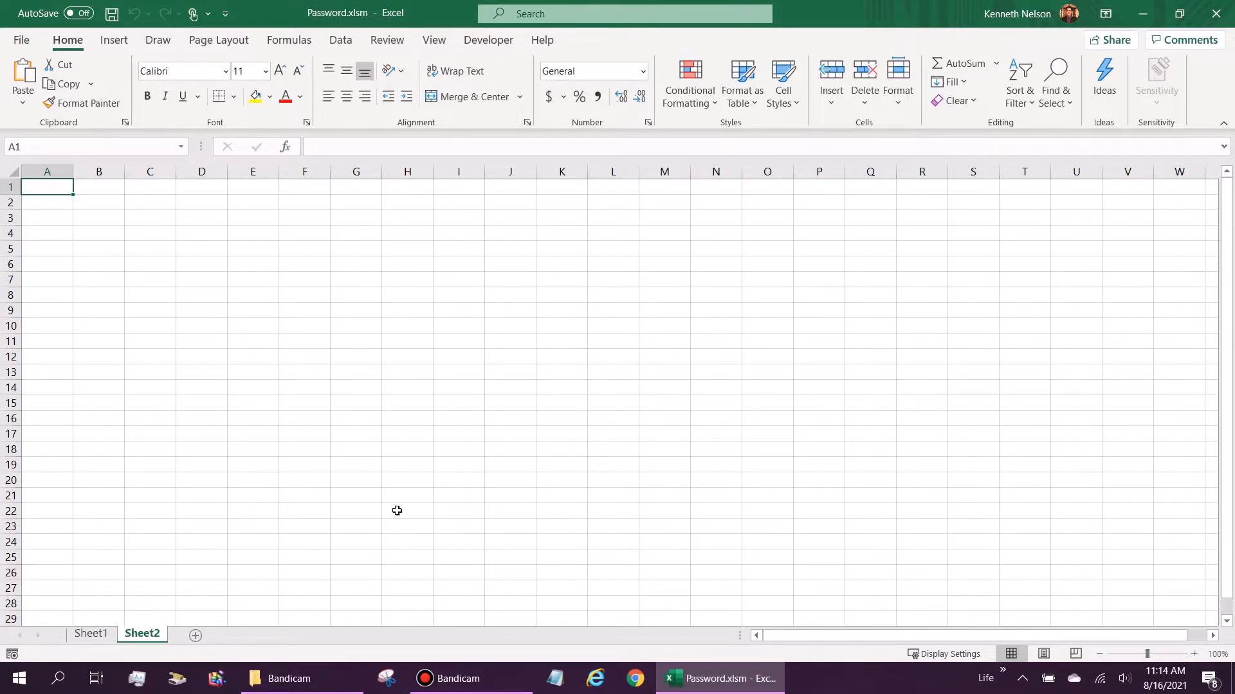
pyautogui.click(91, 634)
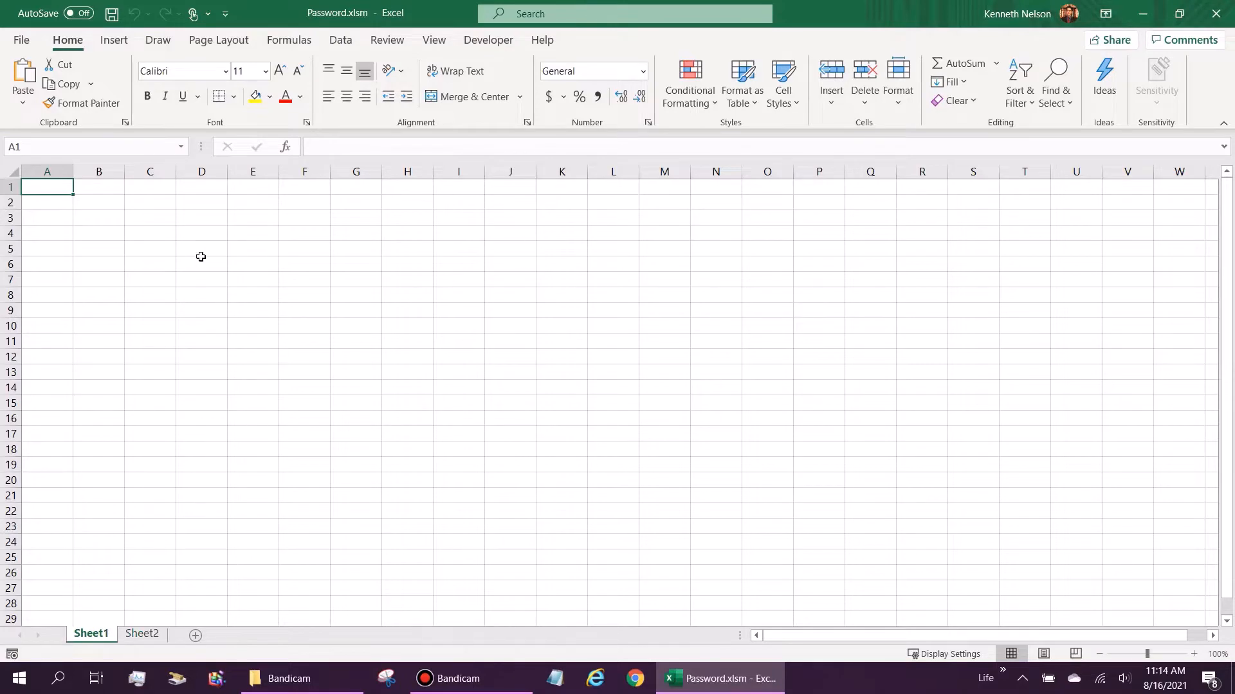
pyautogui.click(481, 229)
pyautogui.click(53, 188)
pyautogui.click(141, 634)
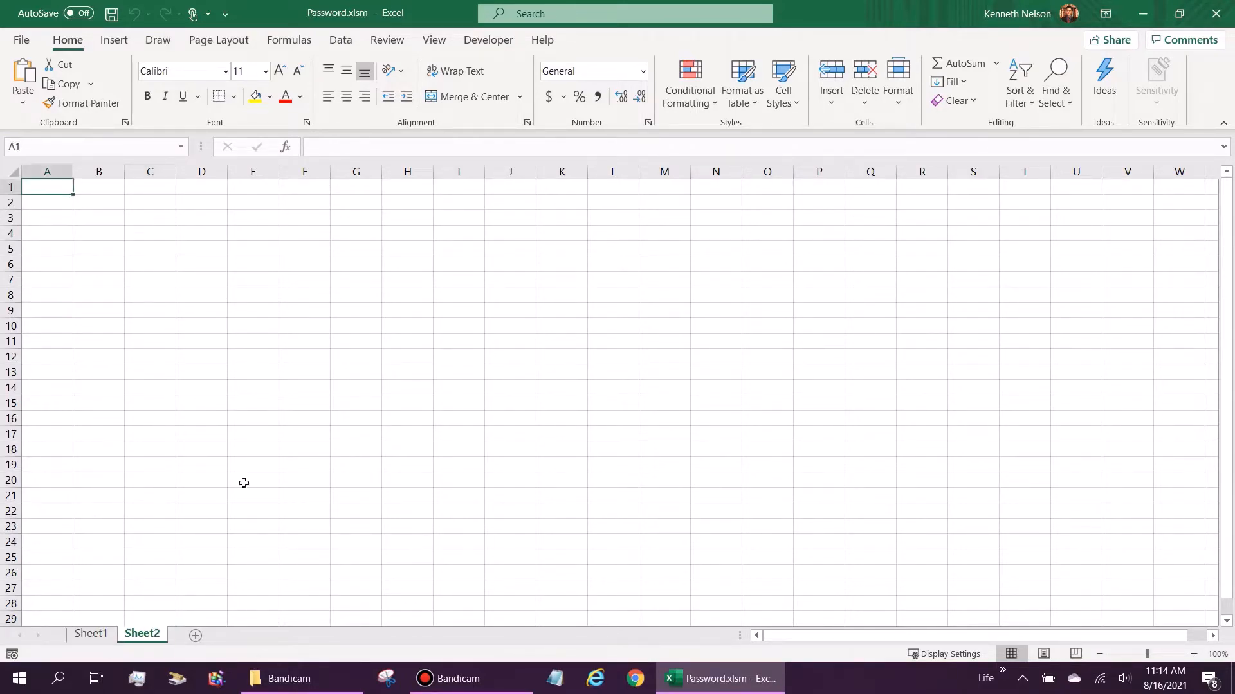
pyautogui.click(90, 633)
pyautogui.click(44, 191)
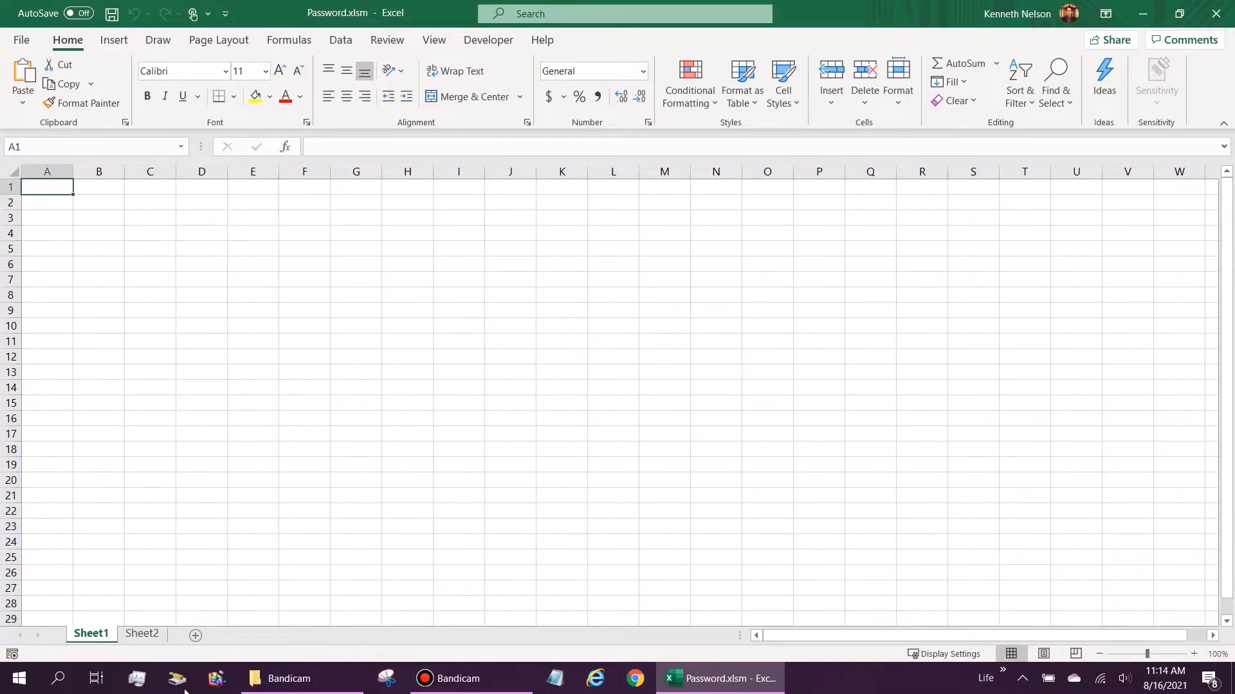
pyautogui.click(143, 635)
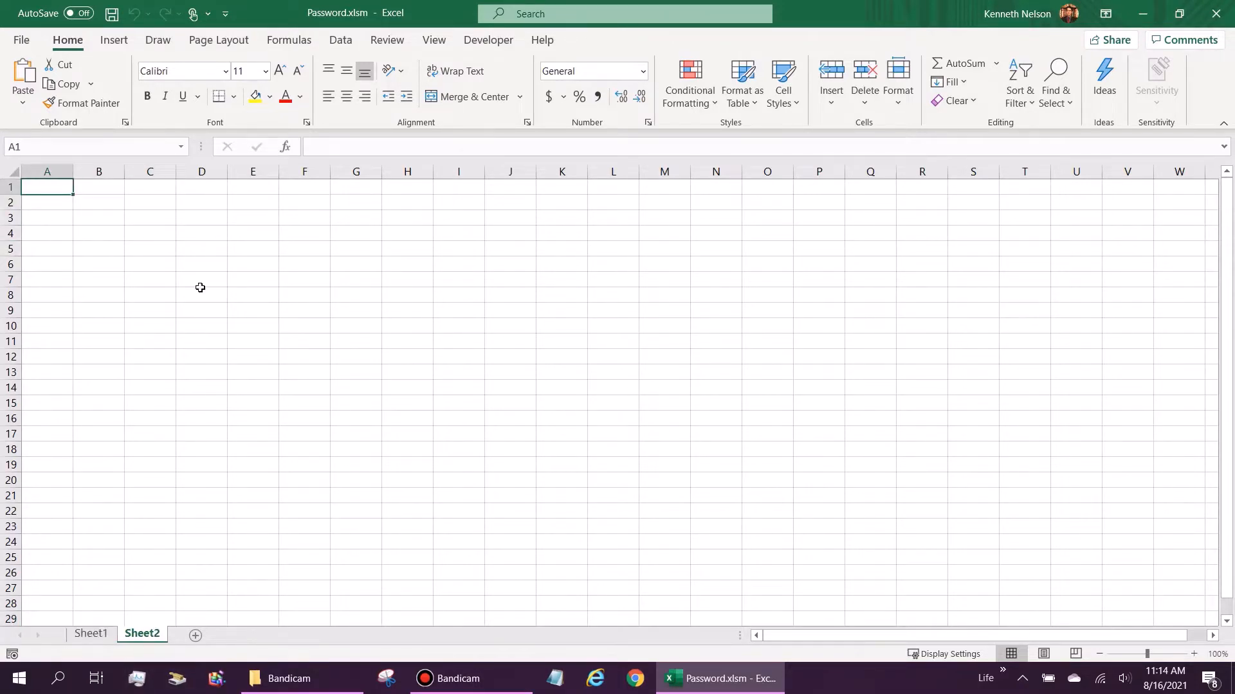
# Step: Enter the label 'Password:' in B2 and a sample password in B3
pyautogui.click(94, 207)
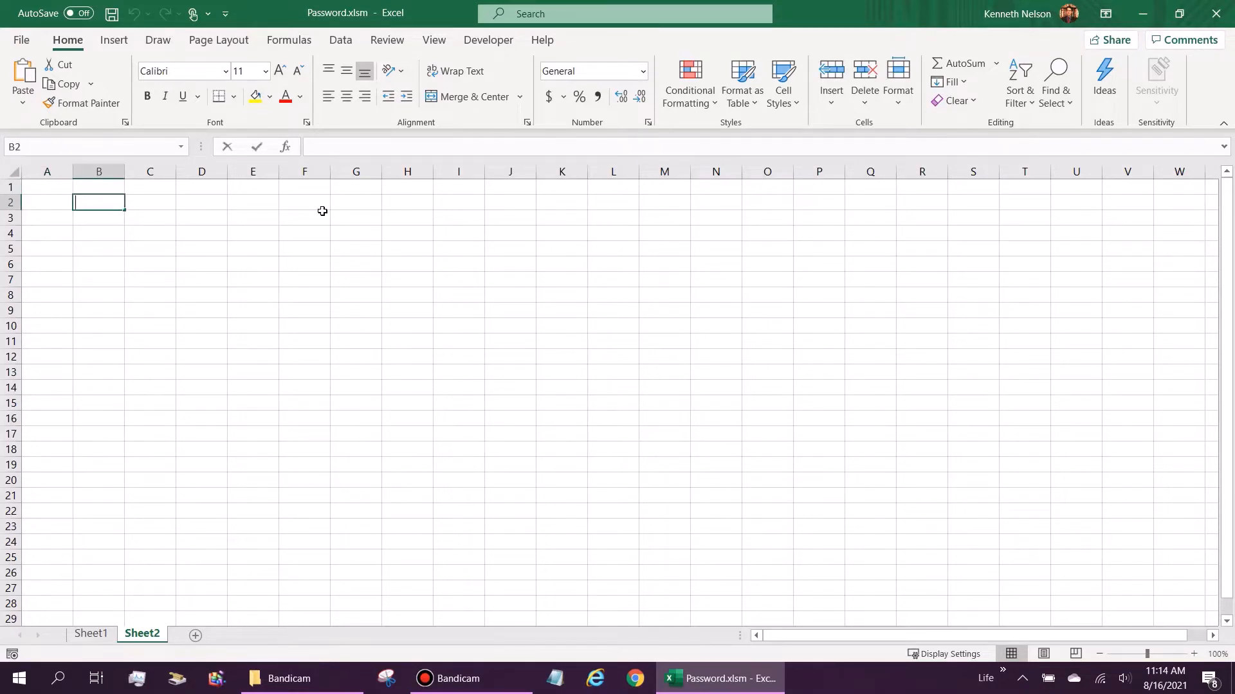
pyautogui.write('Password:')
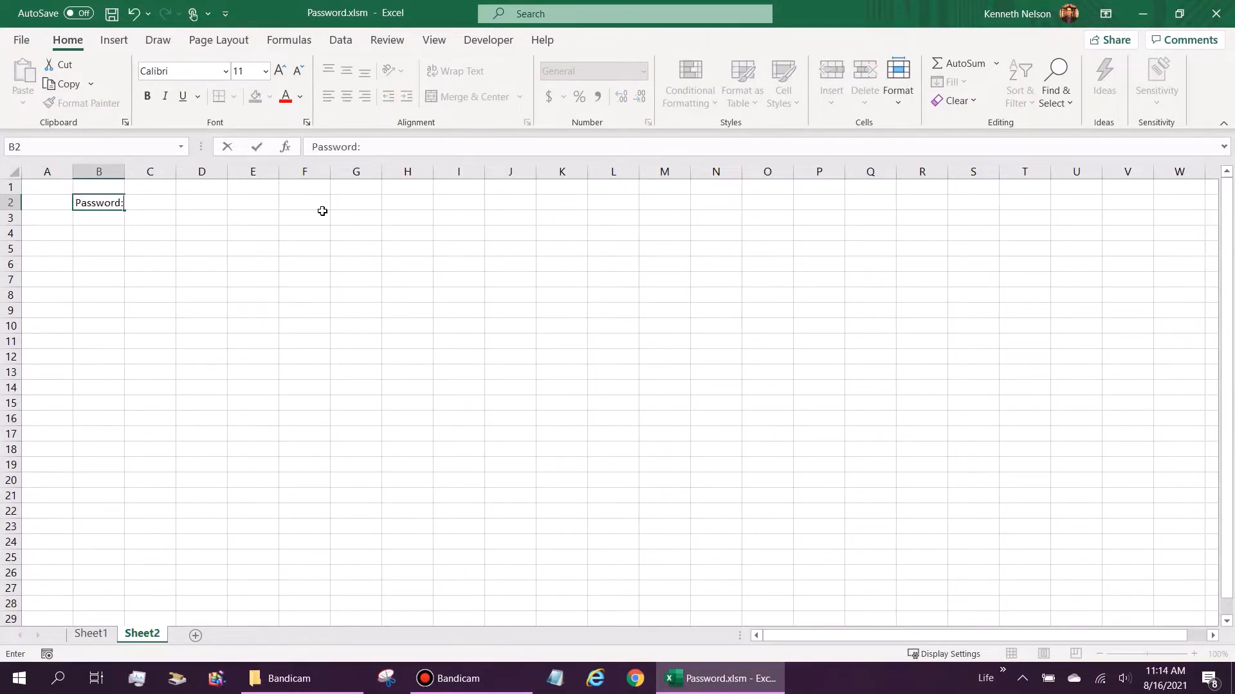
pyautogui.press('Return')
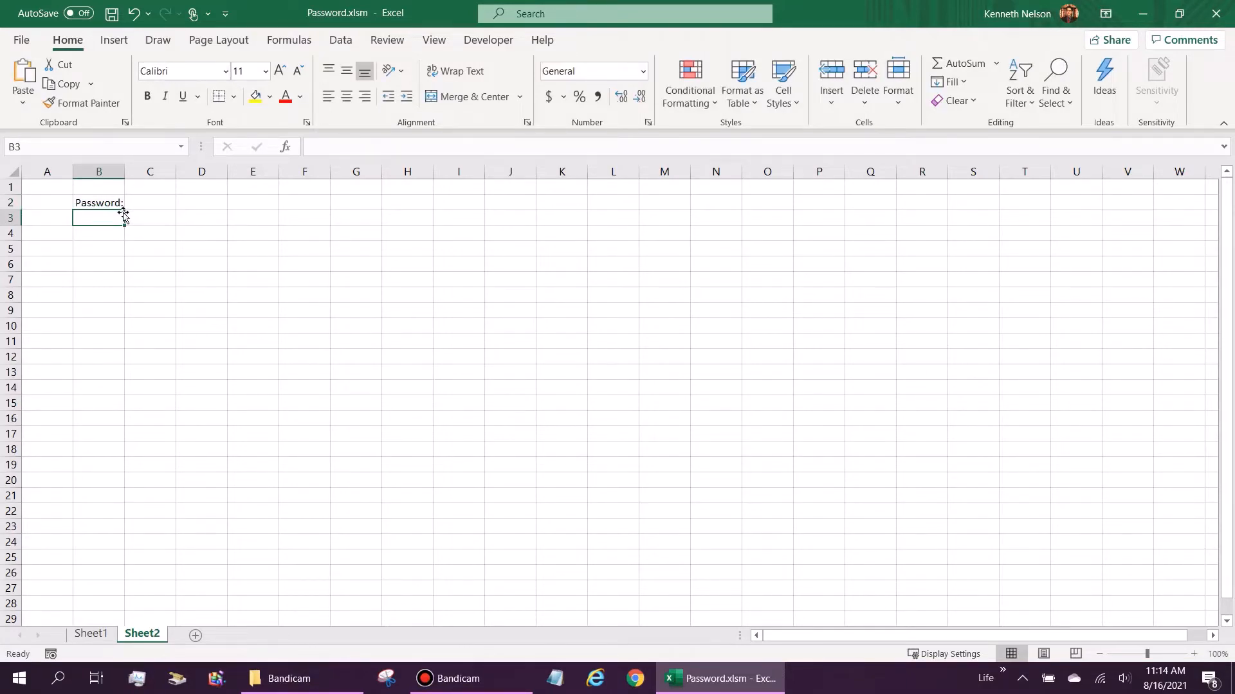
pyautogui.write('Test123456')
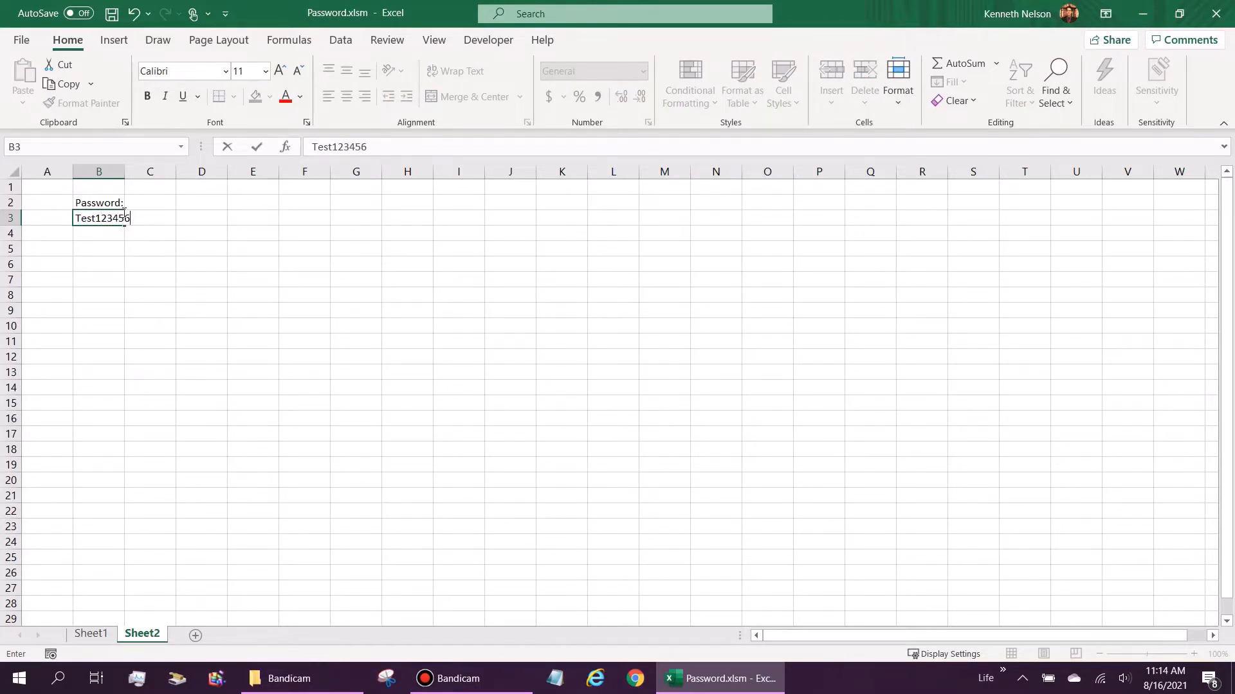
pyautogui.write('#')
pyautogui.press('Return')
pyautogui.press('Up')
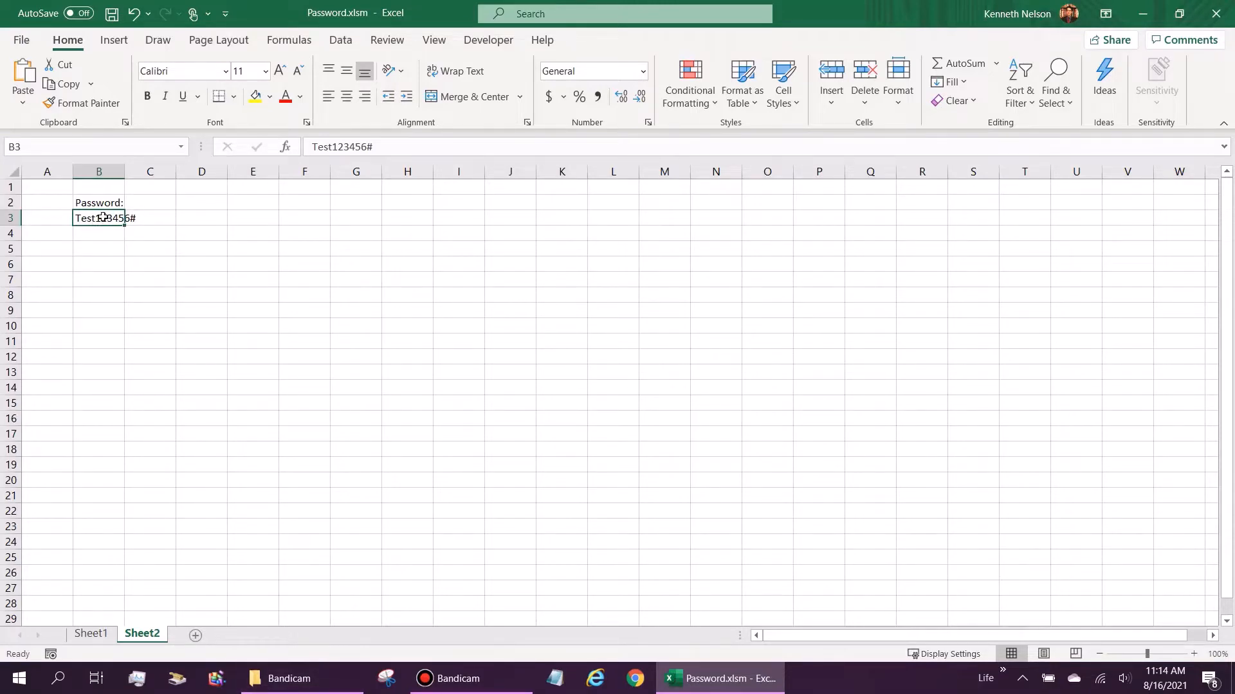
# Step: Autofit column B, bold the 'Password:' label, and give B2 and B3 outside borders
pyautogui.doubleClick(125, 172)
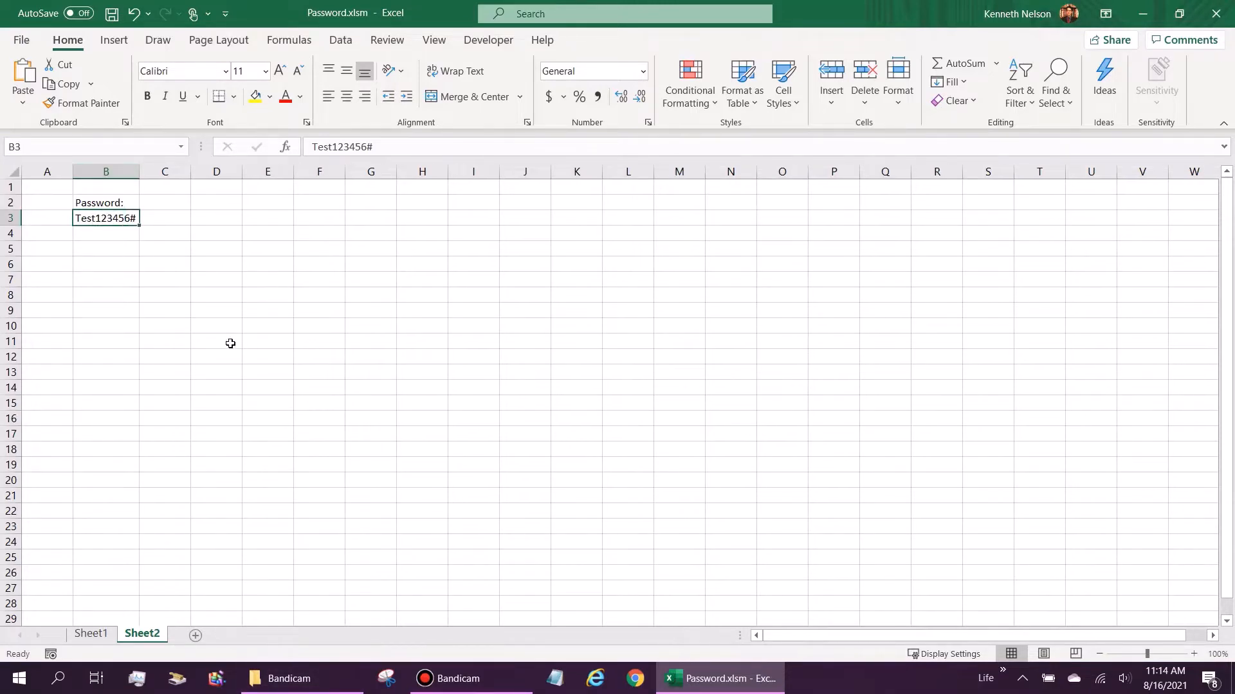
pyautogui.press('Up')
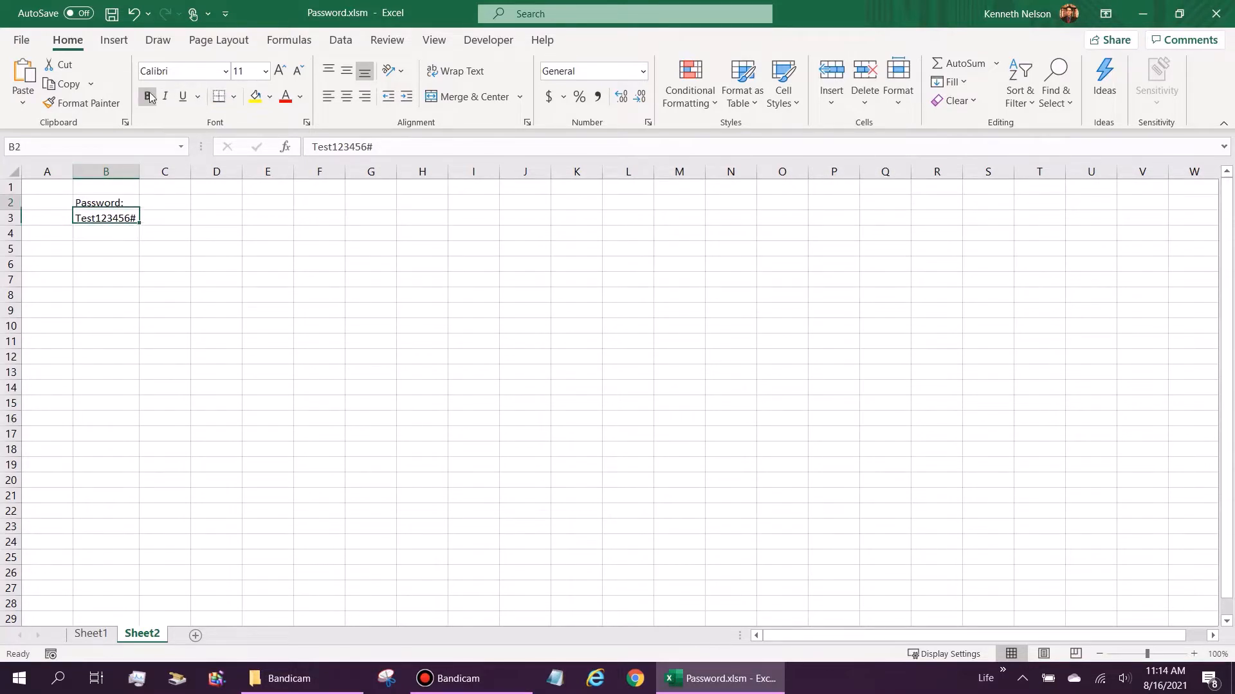
pyautogui.click(149, 96)
pyautogui.press('Down')
pyautogui.click(233, 97)
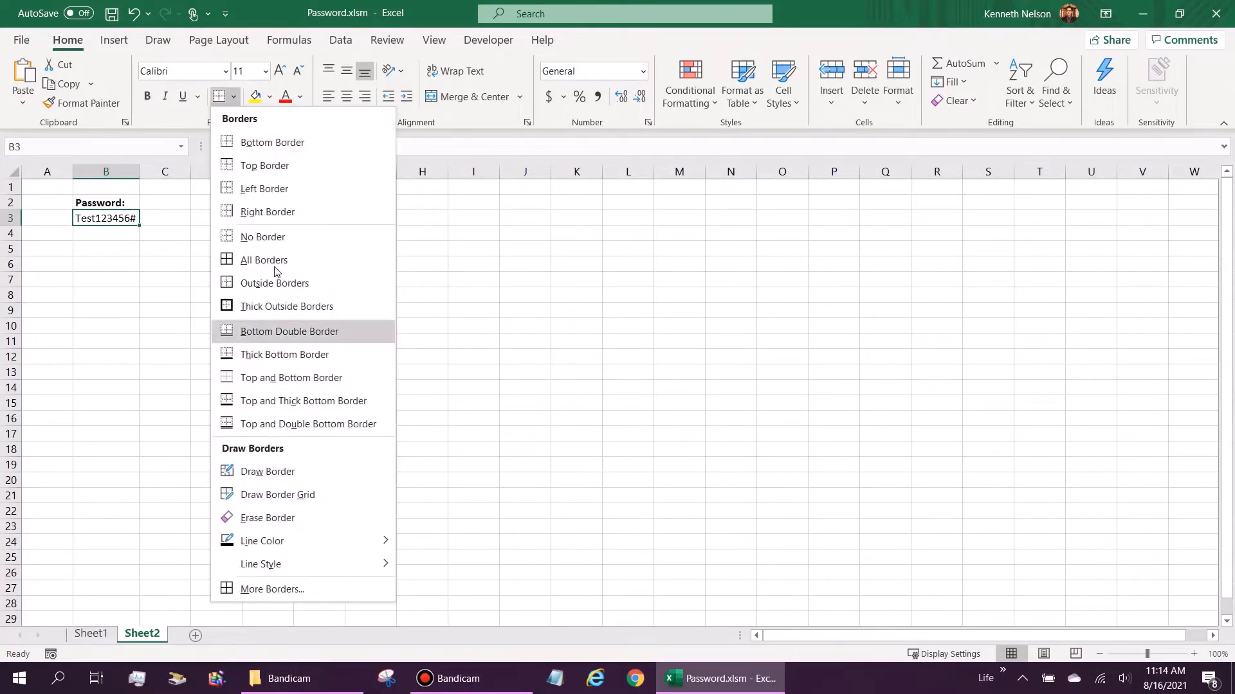
pyautogui.click(272, 283)
pyautogui.press('Up')
pyautogui.click(233, 97)
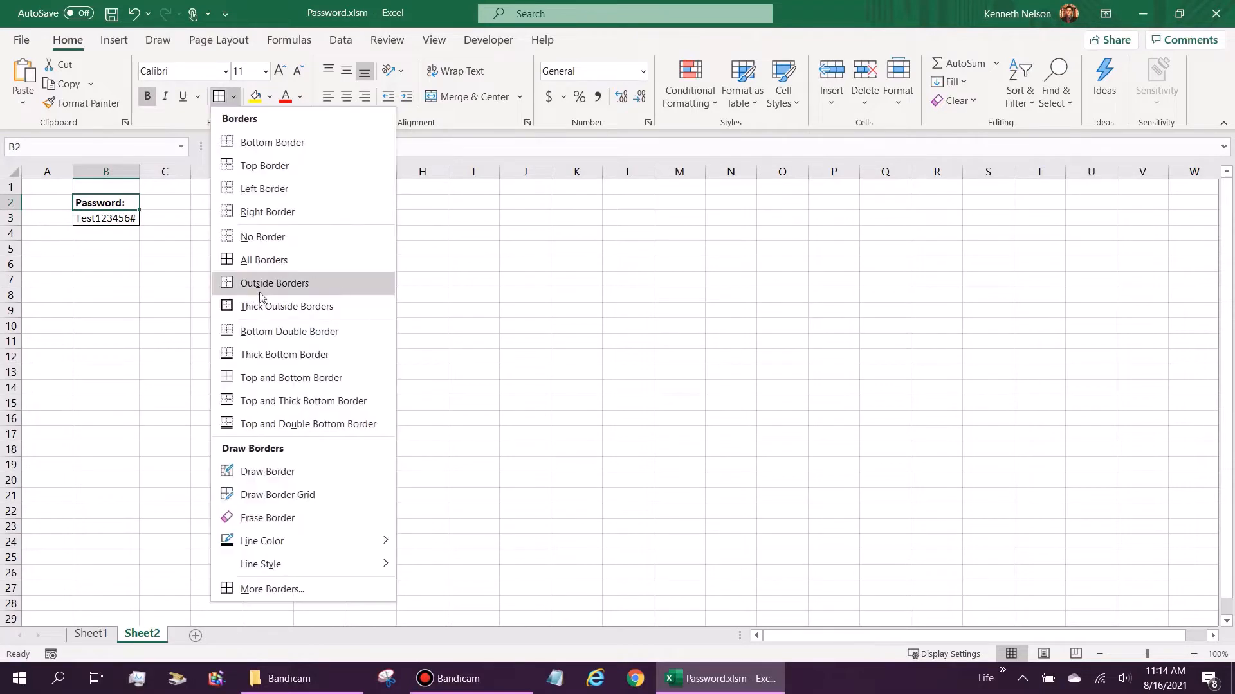
pyautogui.click(260, 292)
# Step: Set B3's font colour to white to hide the password
pyautogui.click(118, 220)
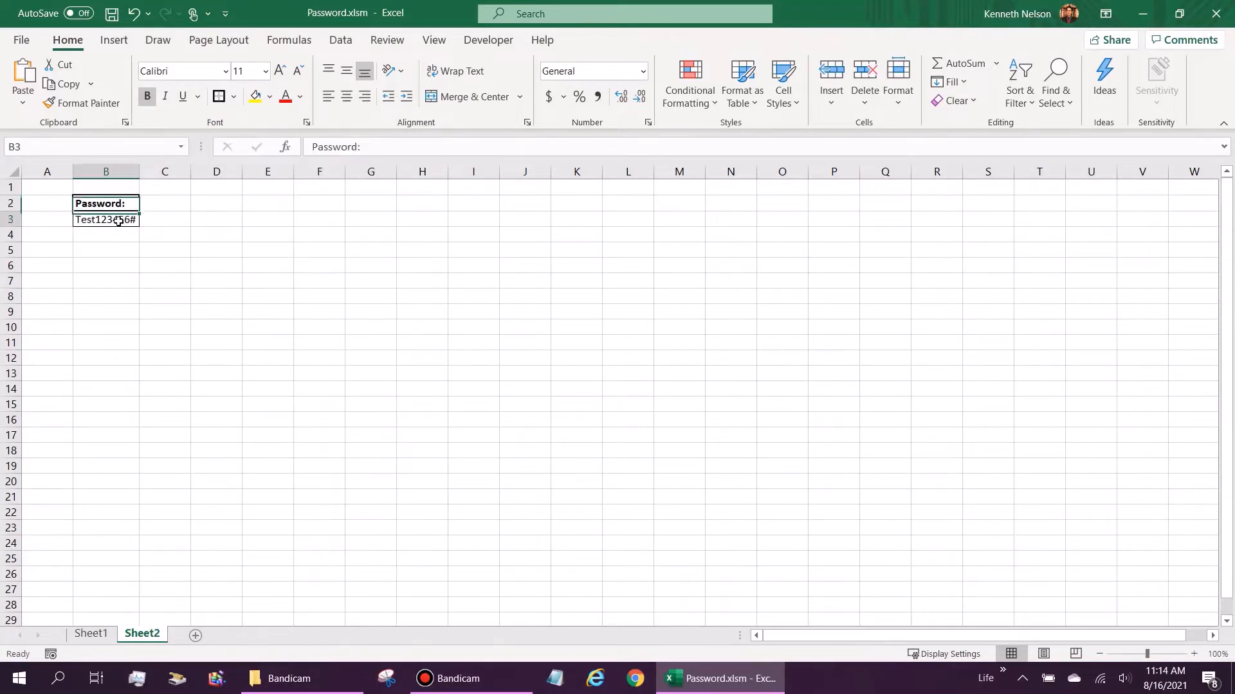
pyautogui.press('Left')
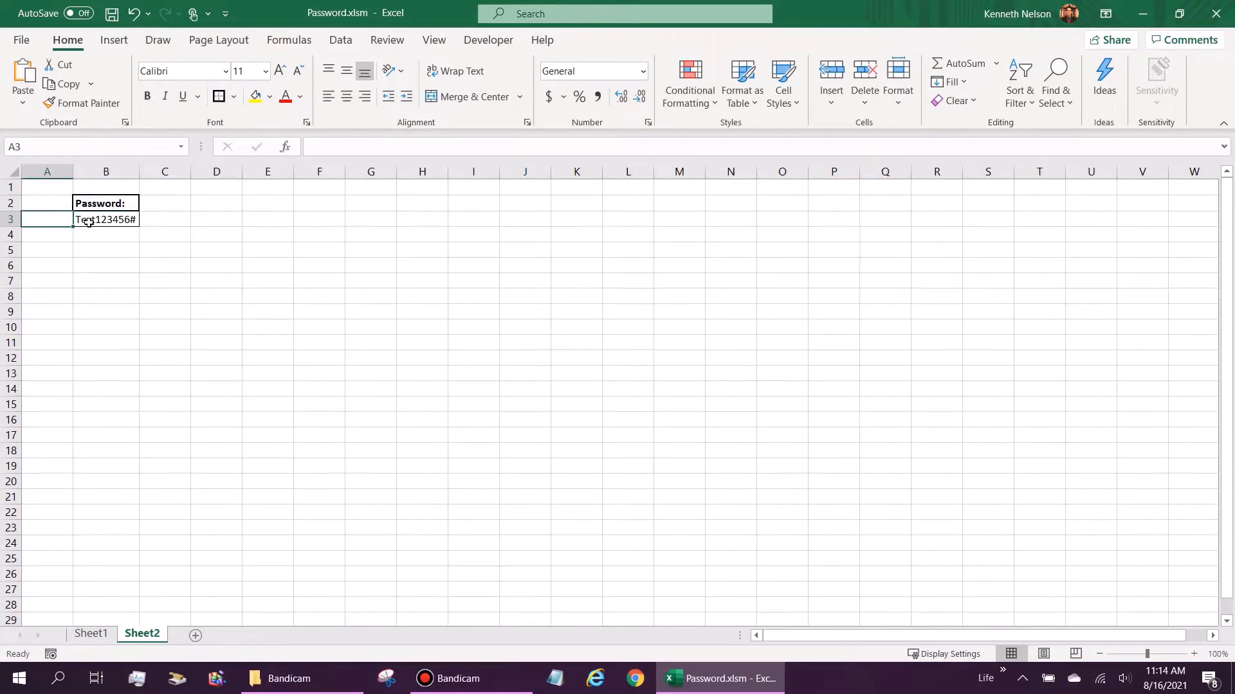
pyautogui.click(107, 219)
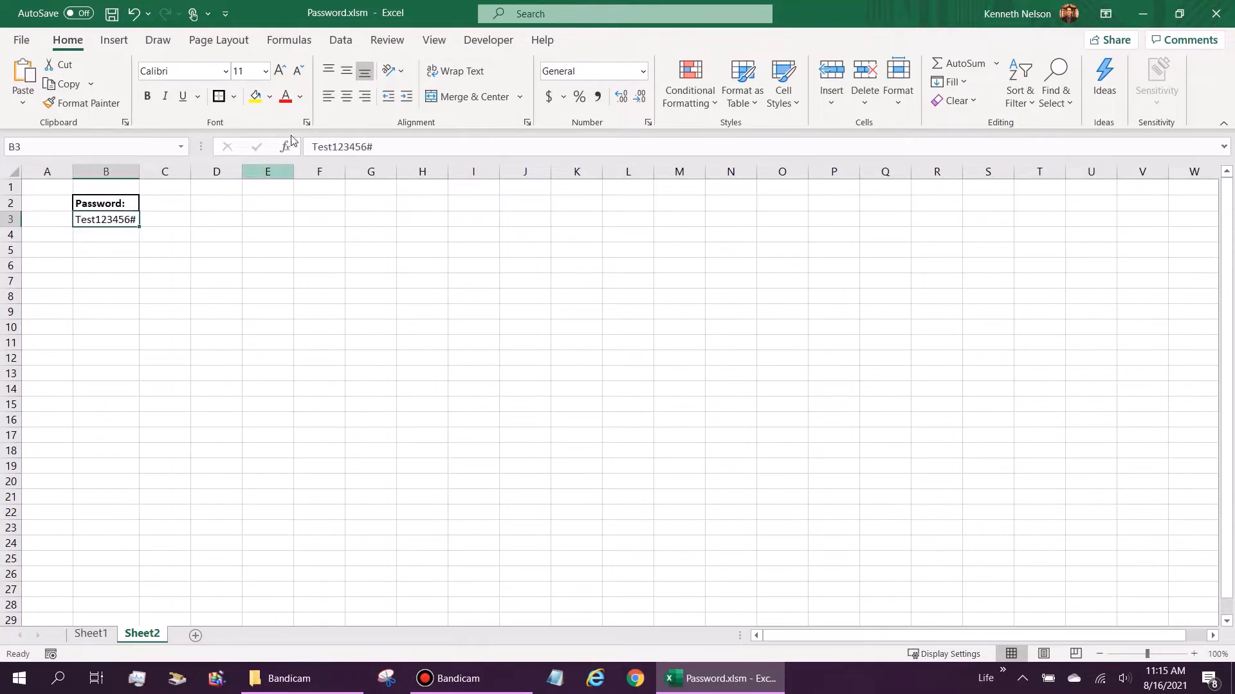
pyautogui.click(301, 97)
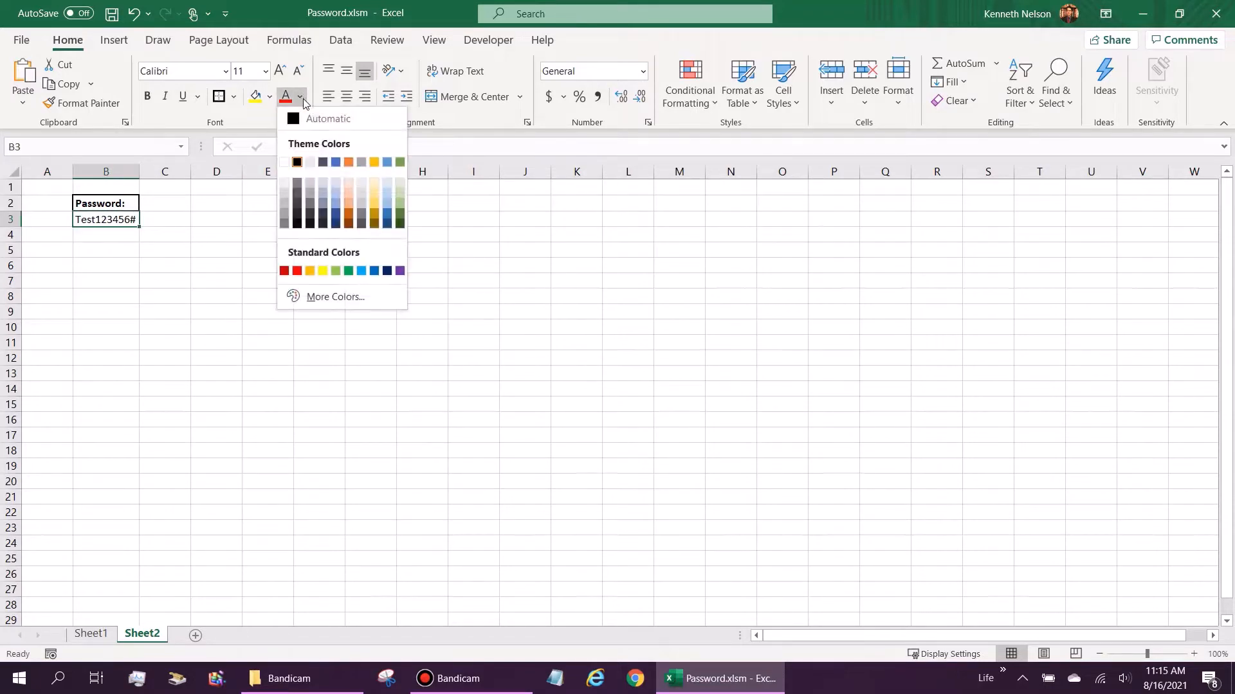
pyautogui.click(284, 163)
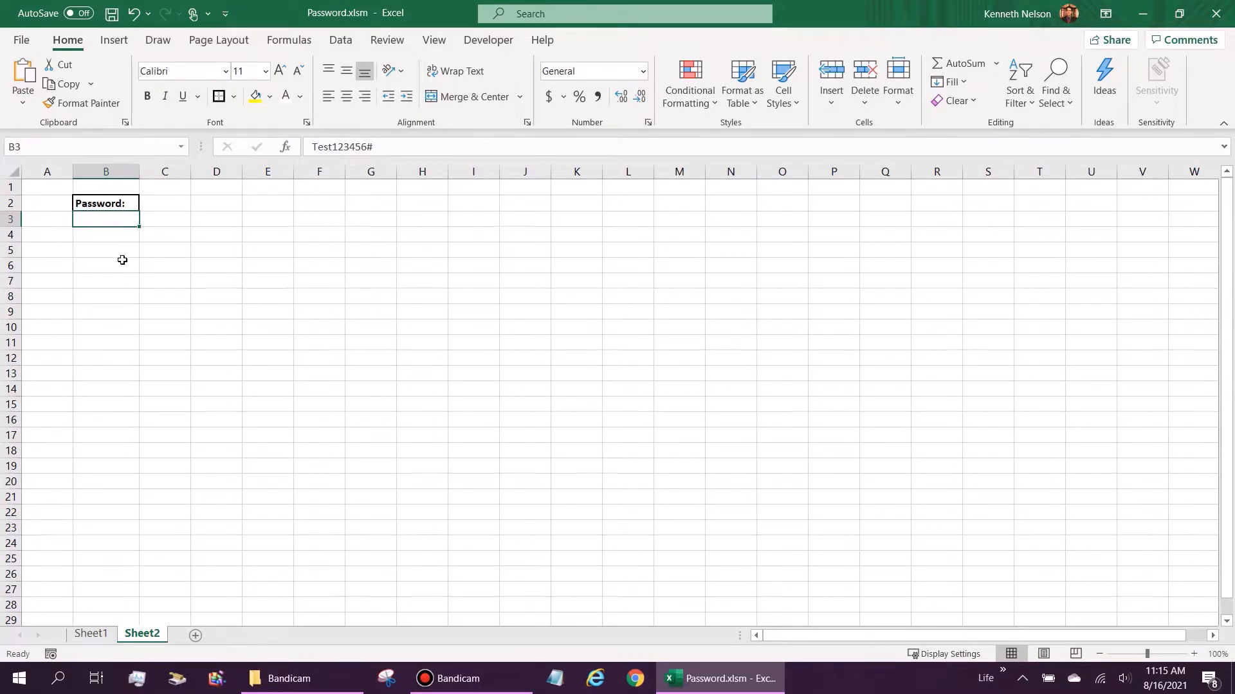
# Step: Replace B3's General number format with the custom format ;;; in Format Cells
pyautogui.rightClick(114, 223)
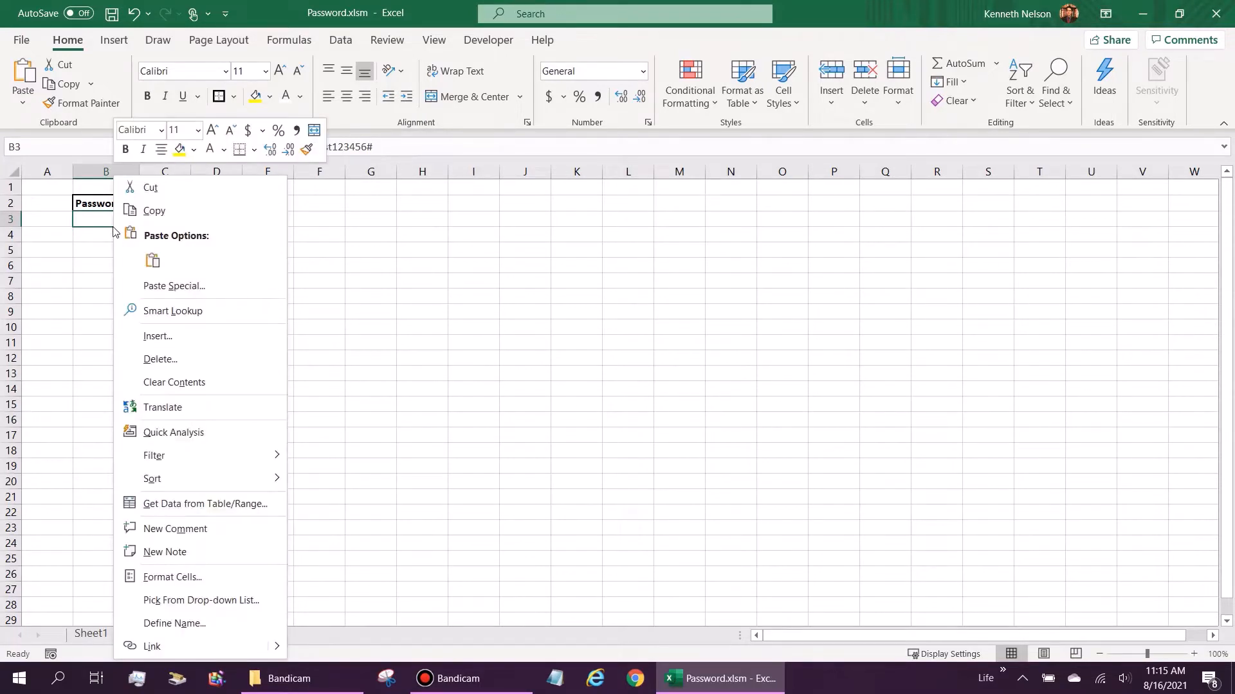
pyautogui.click(141, 579)
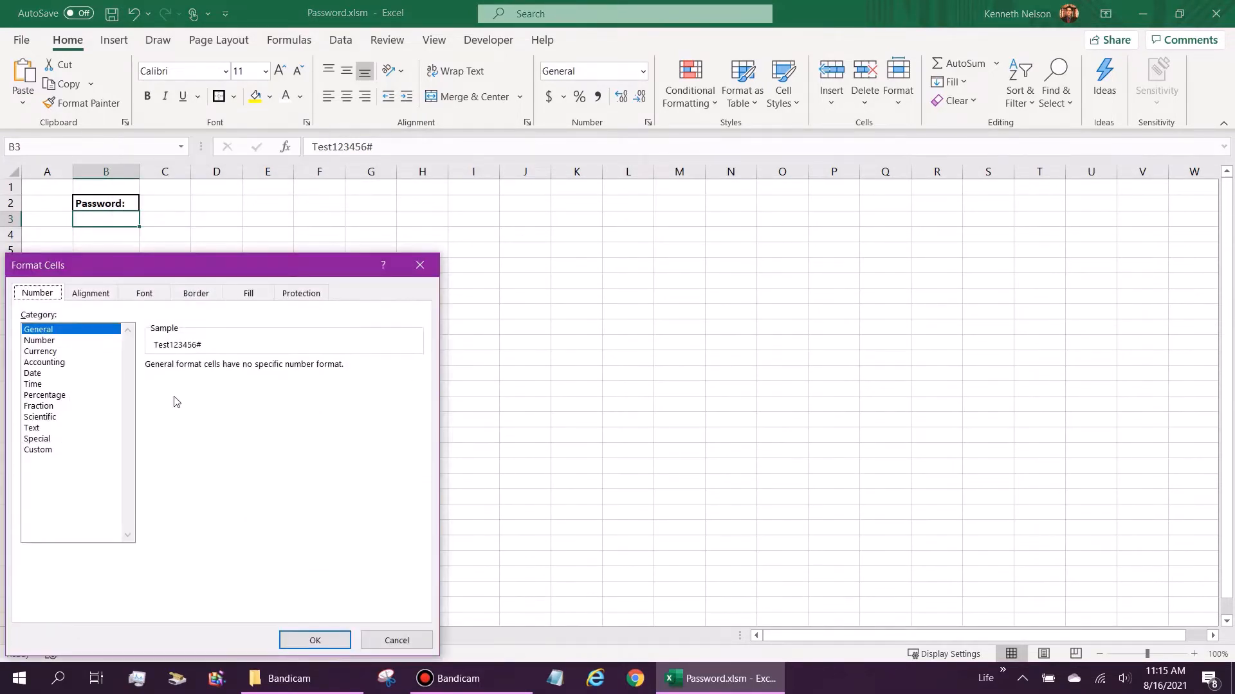
pyautogui.click(42, 451)
pyautogui.moveTo(201, 375); pyautogui.dragTo(145, 377)
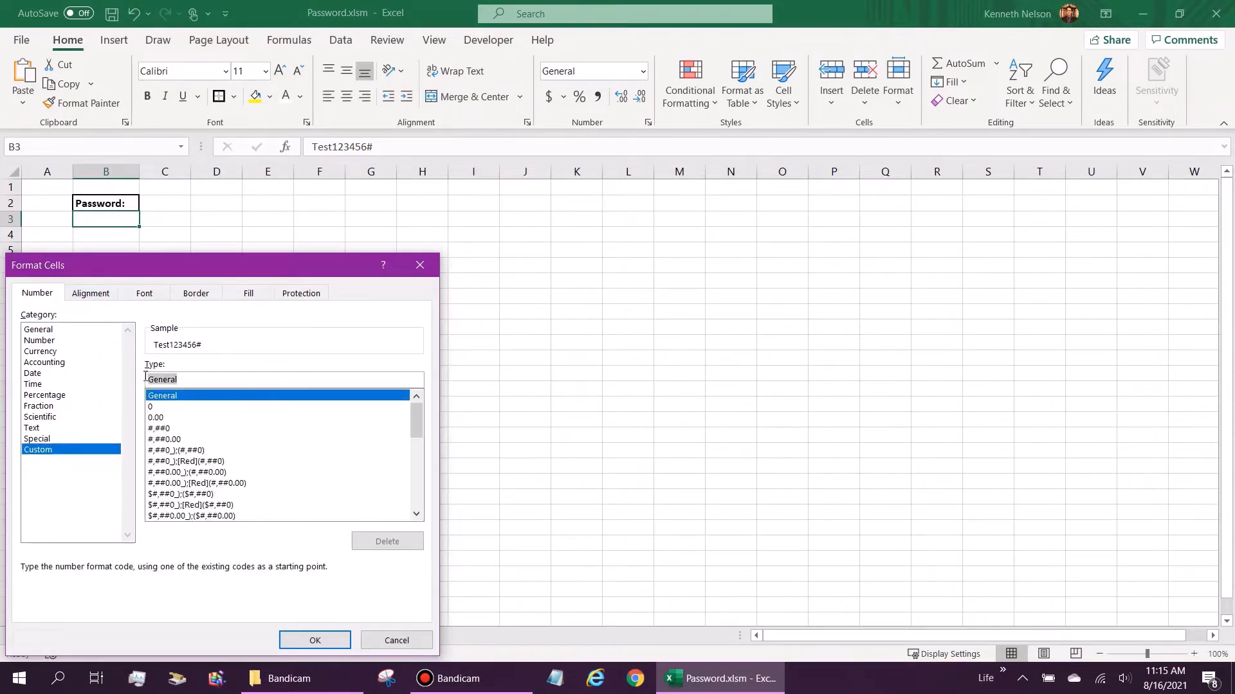
pyautogui.press('BackSpace')
pyautogui.write(';;')
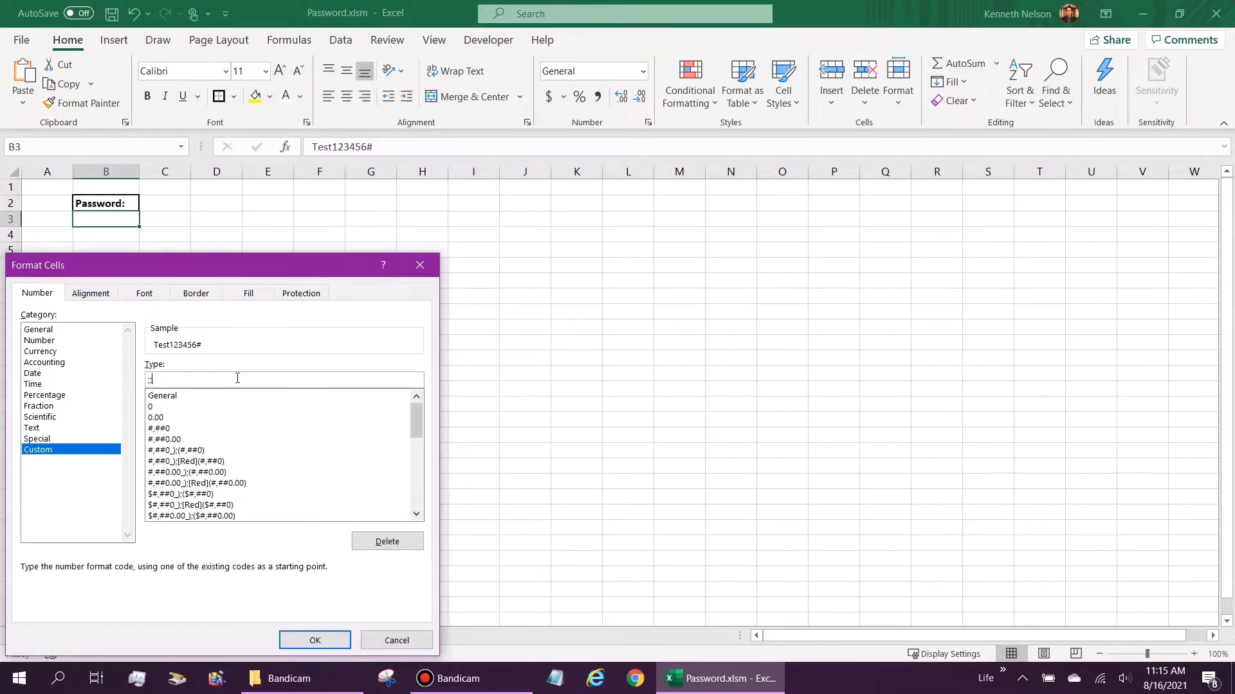
pyautogui.write(';')
pyautogui.moveTo(186, 267); pyautogui.dragTo(349, 211)
pyautogui.click(471, 584)
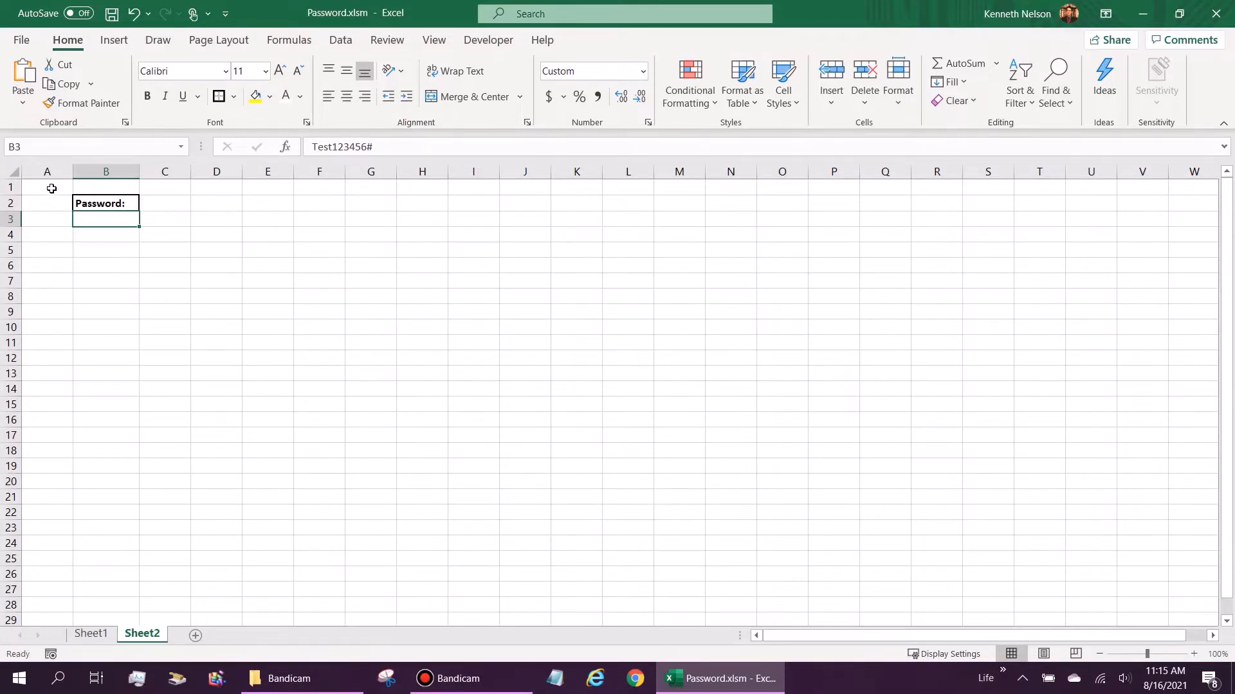
pyautogui.click(542, 389)
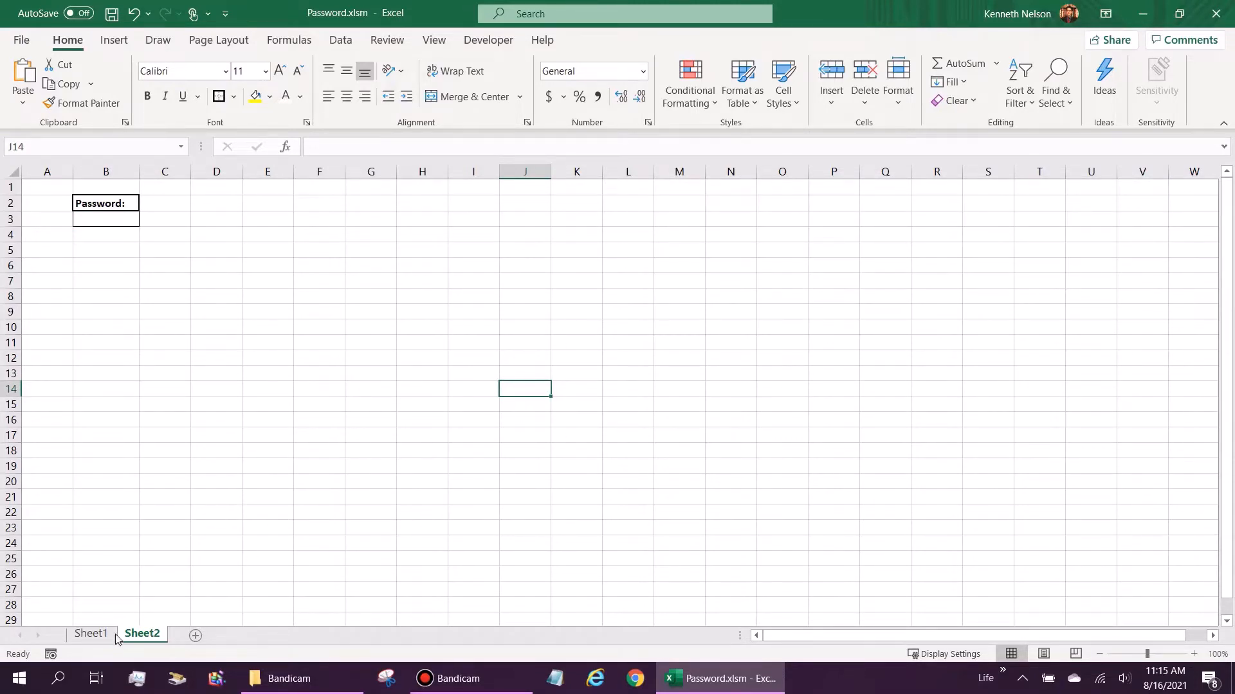
# Step: Toggle the Locked protection setting for cell A1 in Format Cells
pyautogui.click(53, 184)
pyautogui.rightClick(50, 190)
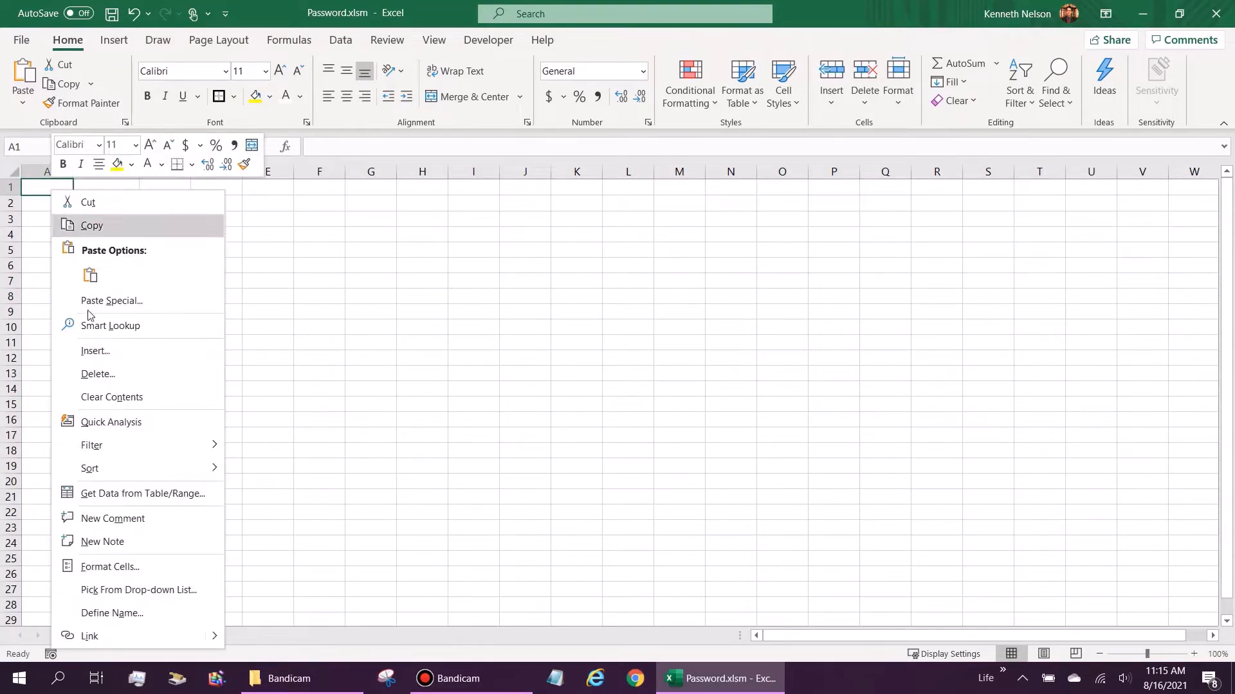
pyautogui.click(102, 568)
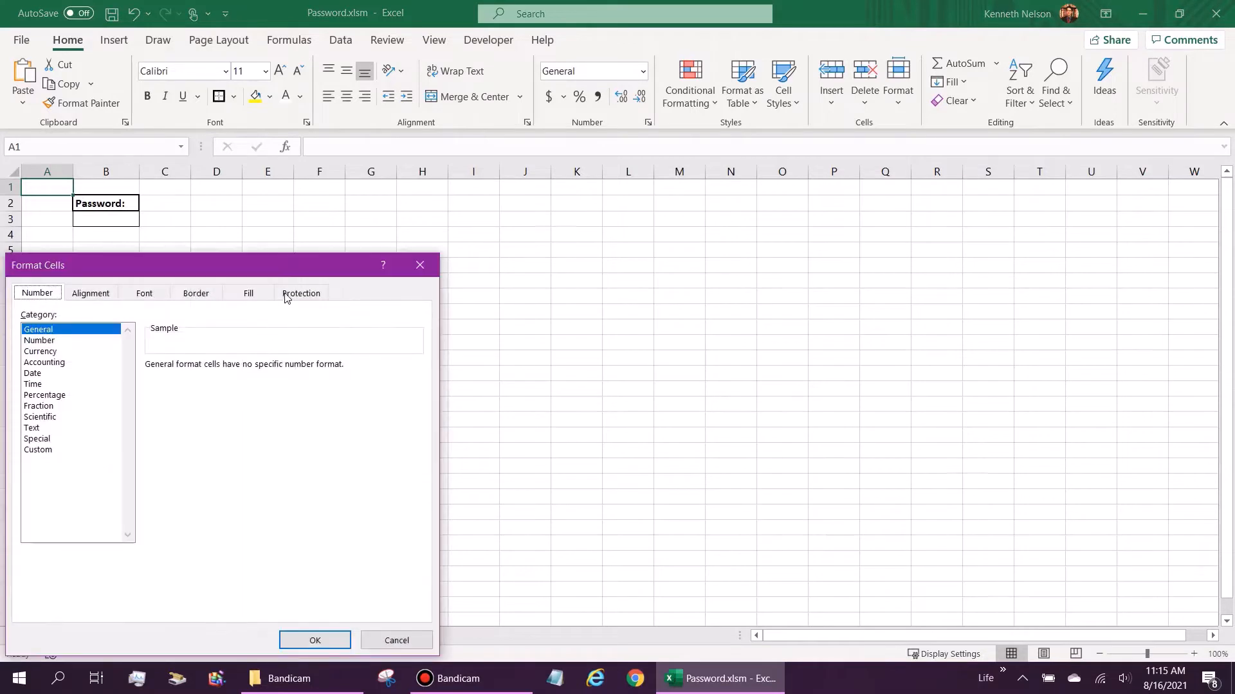
pyautogui.click(286, 295)
pyautogui.click(27, 320)
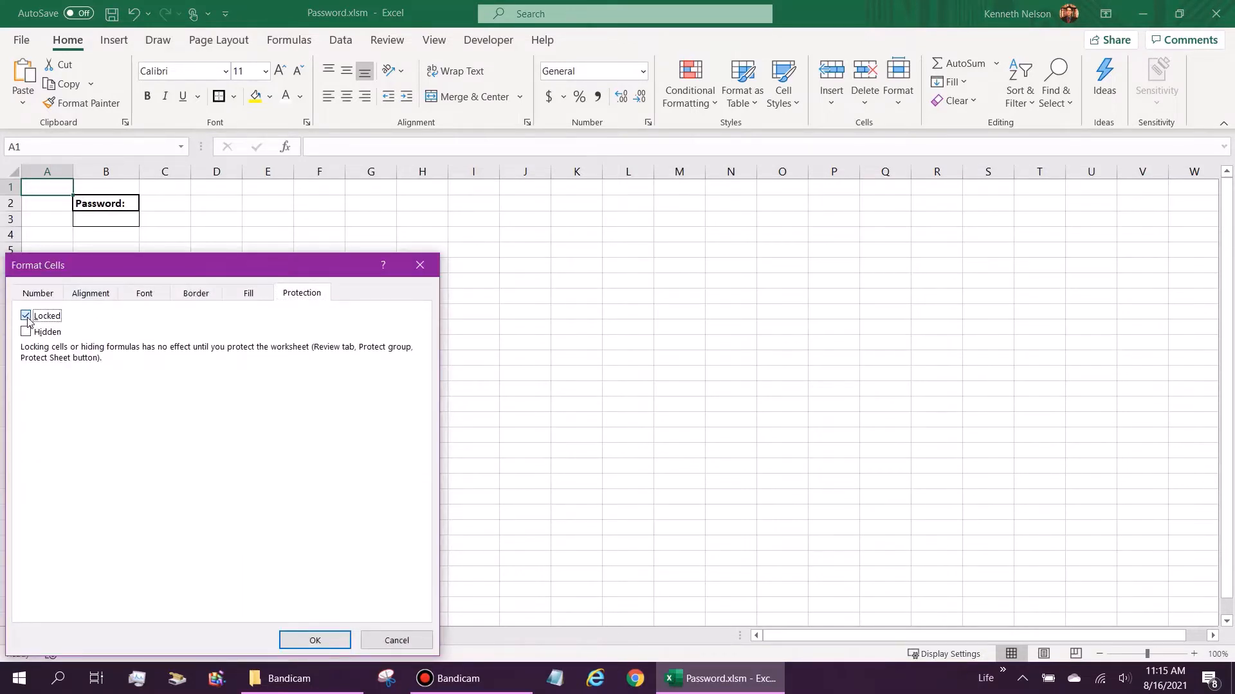
pyautogui.click(312, 640)
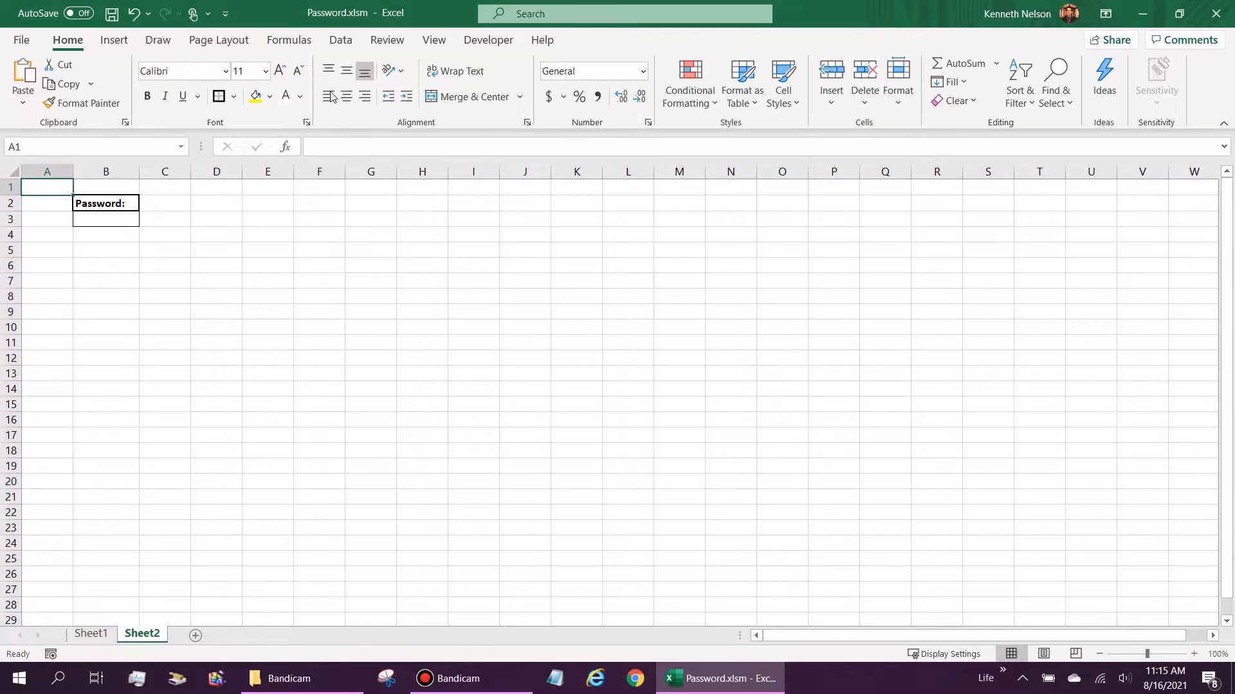
# Step: Protect Sheet2 with locked cells unselectable, then unprotect it again
pyautogui.click(397, 44)
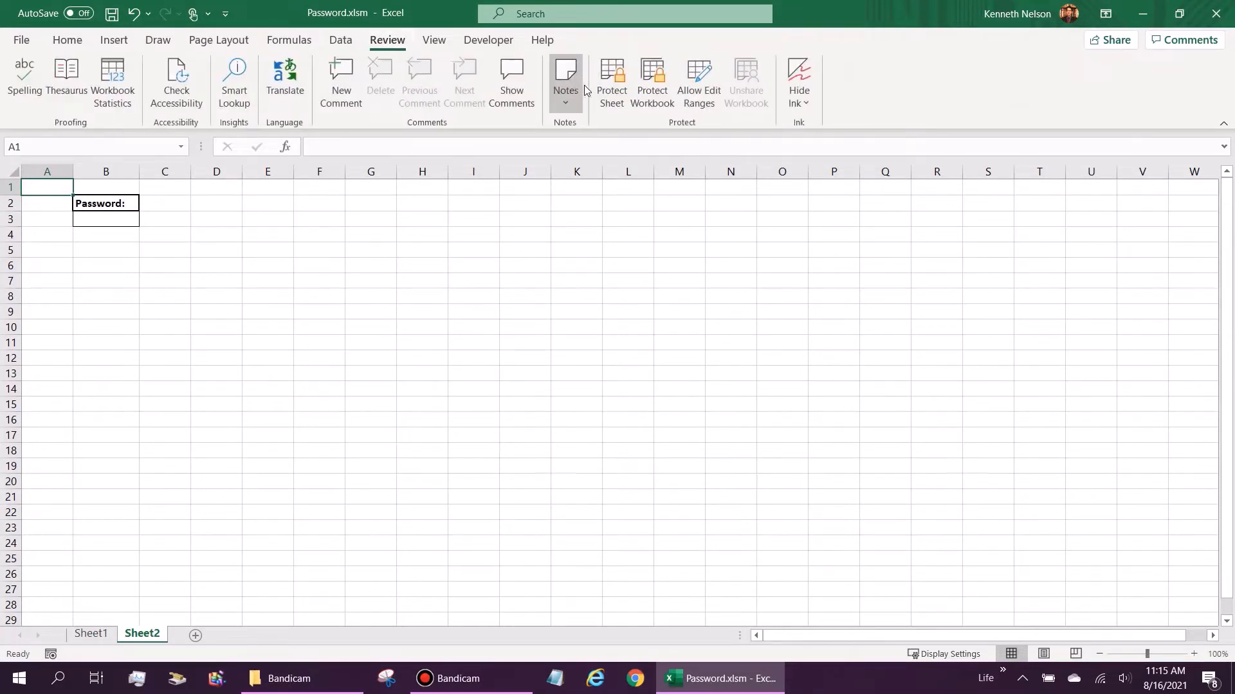
pyautogui.click(611, 80)
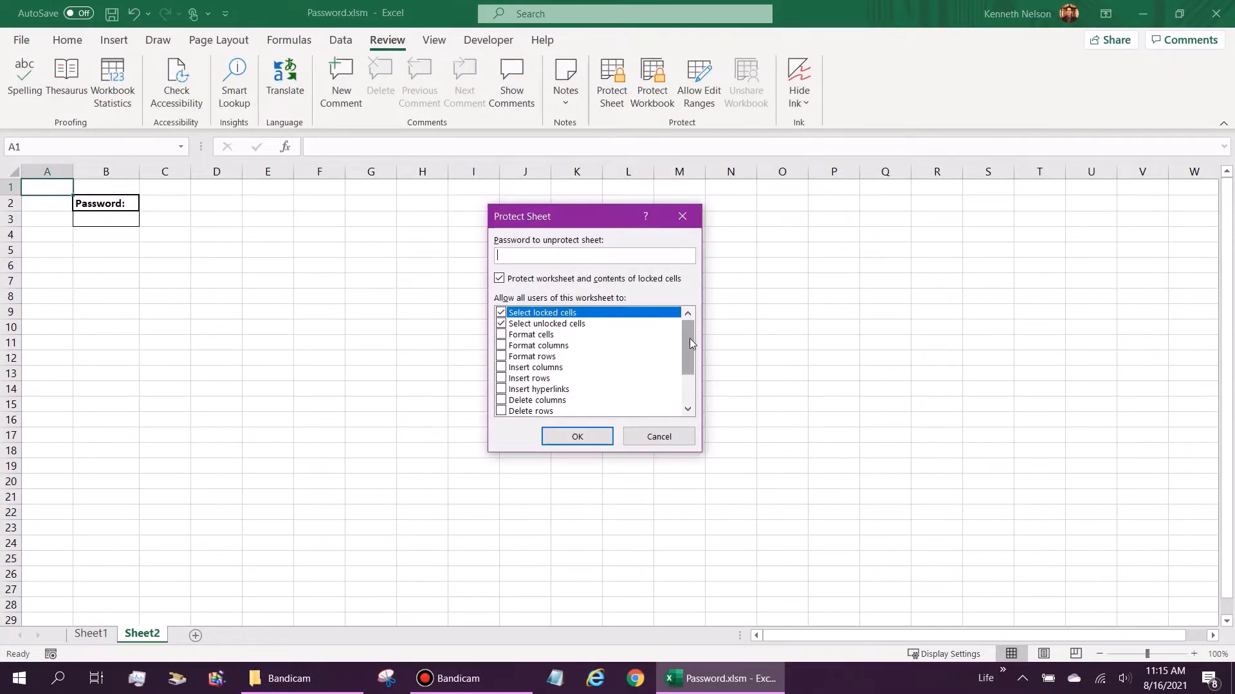
pyautogui.moveTo(690, 338)
pyautogui.mouseDown()
pyautogui.moveTo(689, 381)
pyautogui.moveTo(691, 318)
pyautogui.mouseUp()
pyautogui.click(504, 313)
pyautogui.click(604, 442)
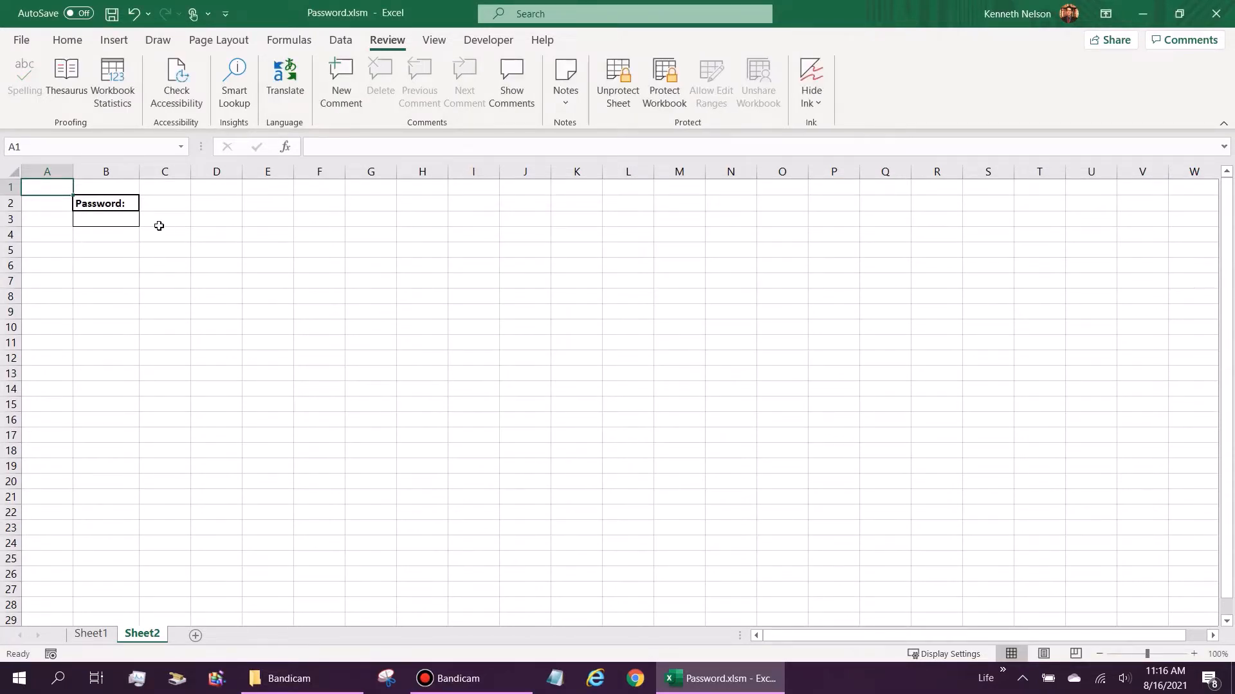
pyautogui.click(630, 83)
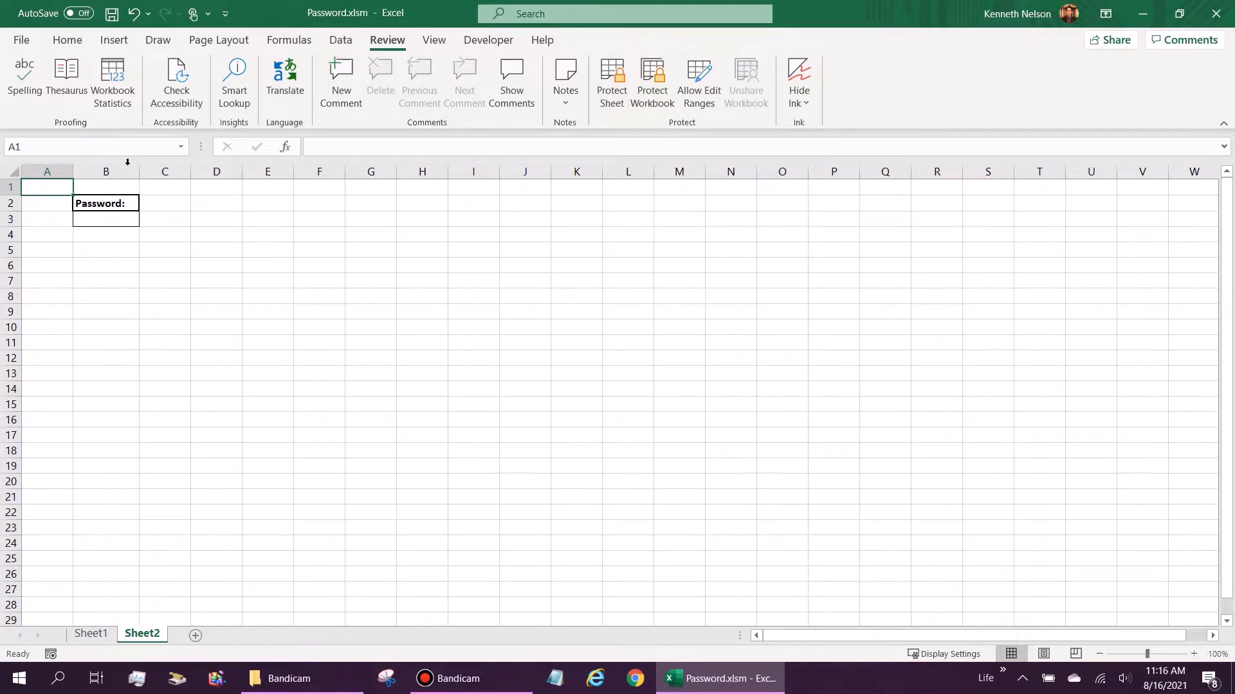
pyautogui.click(126, 232)
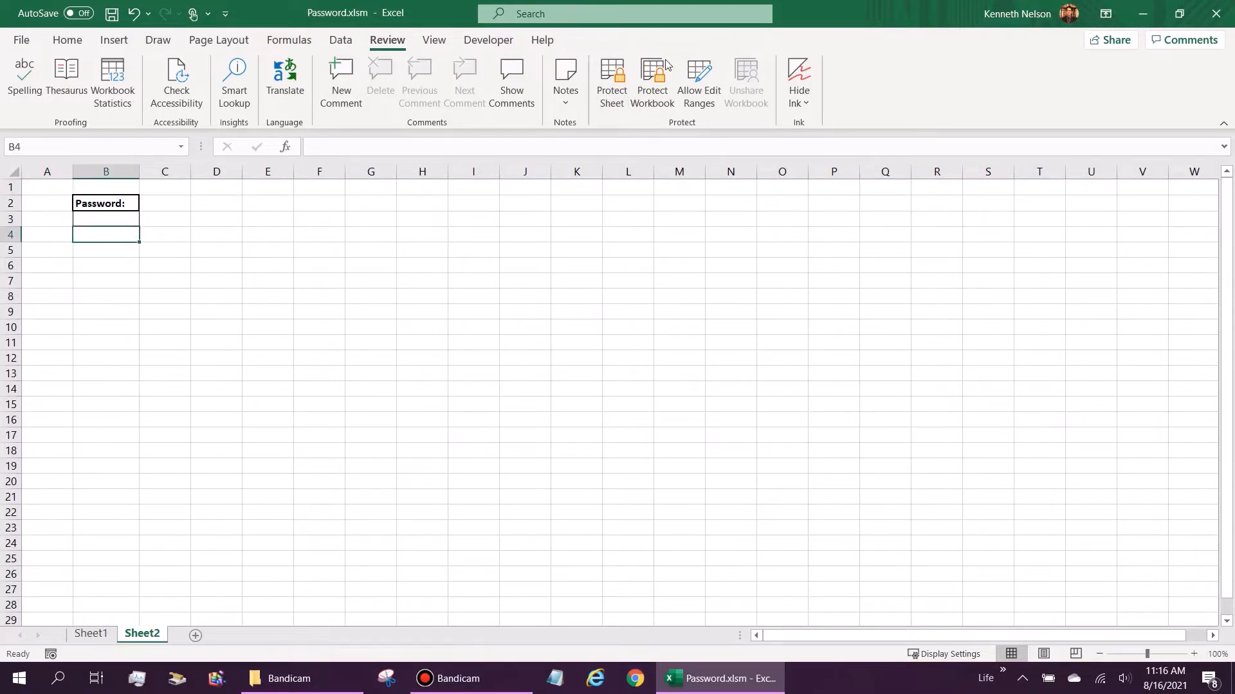
pyautogui.click(130, 247)
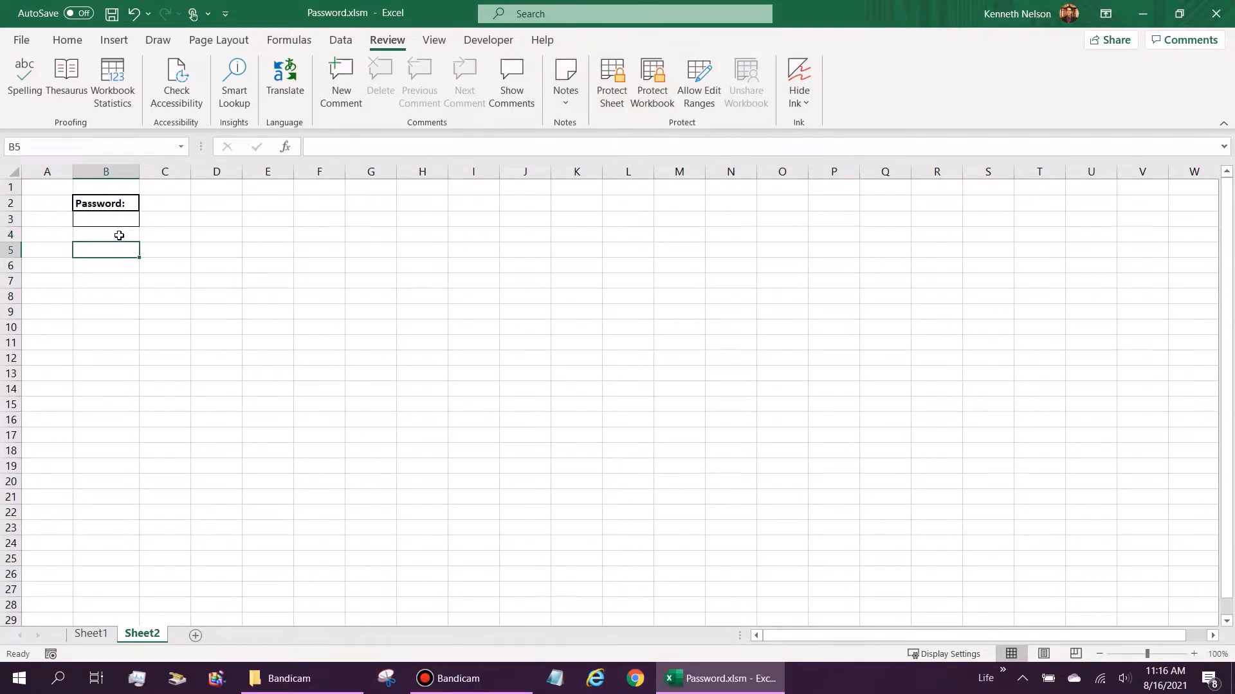
pyautogui.click(623, 78)
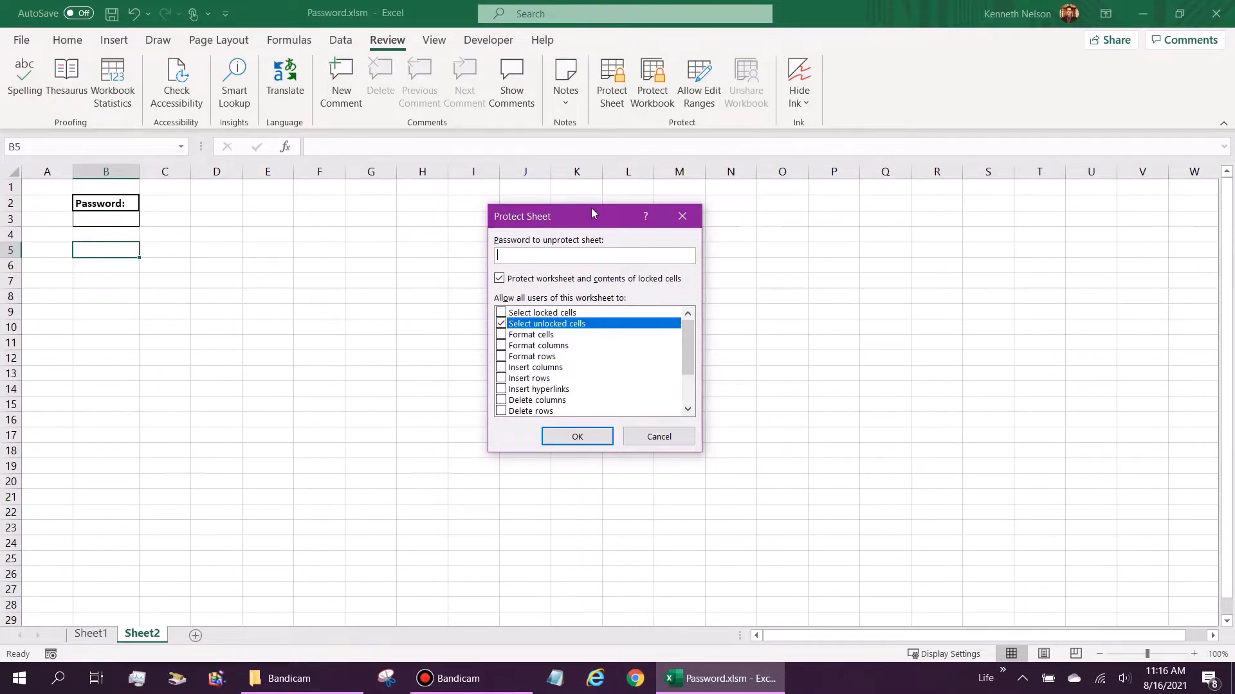
pyautogui.moveTo(572, 205)
pyautogui.mouseDown()
pyautogui.moveTo(677, 212)
pyautogui.moveTo(592, 210)
pyautogui.mouseUp()
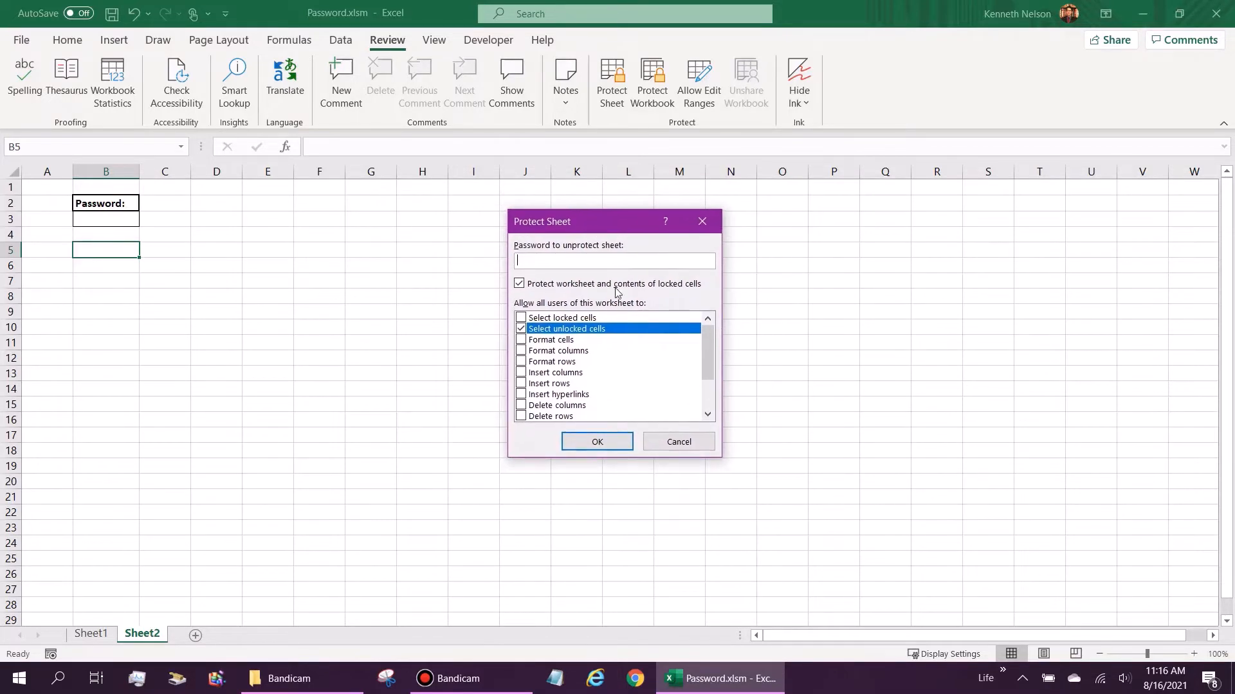
pyautogui.click(680, 444)
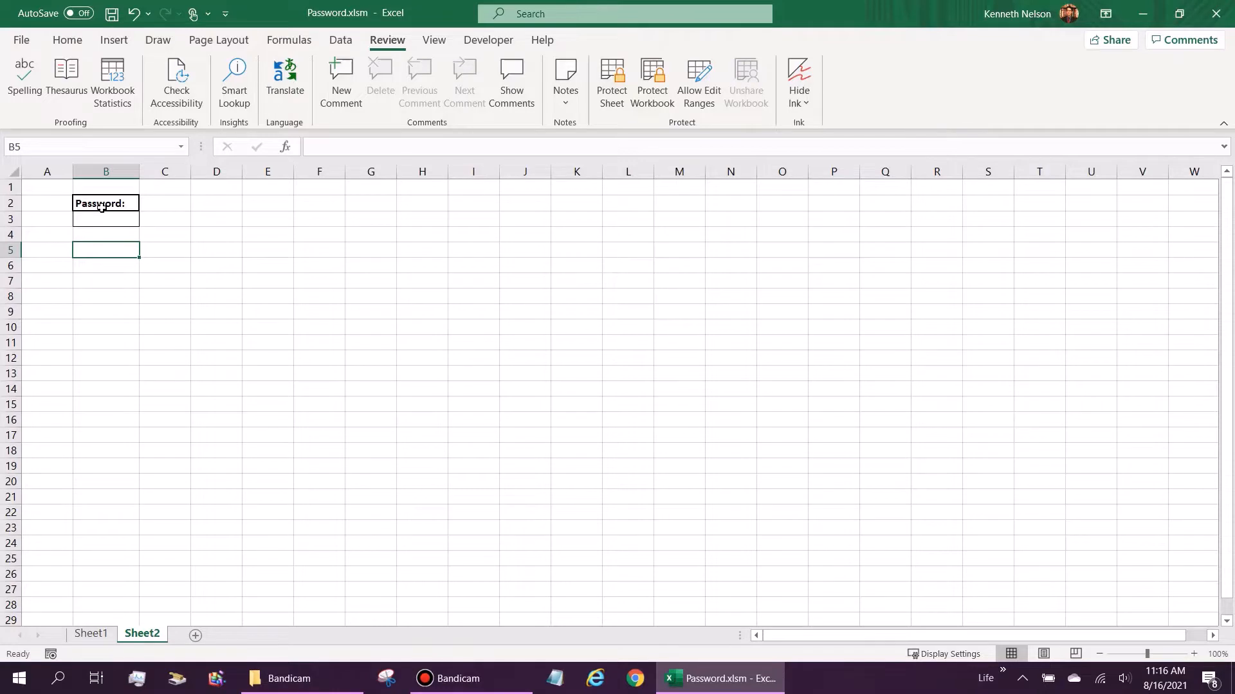
# Step: Enter 'Show Password:' in B5, then Current, New and Re-enter in B6:B8
pyautogui.write('Show')
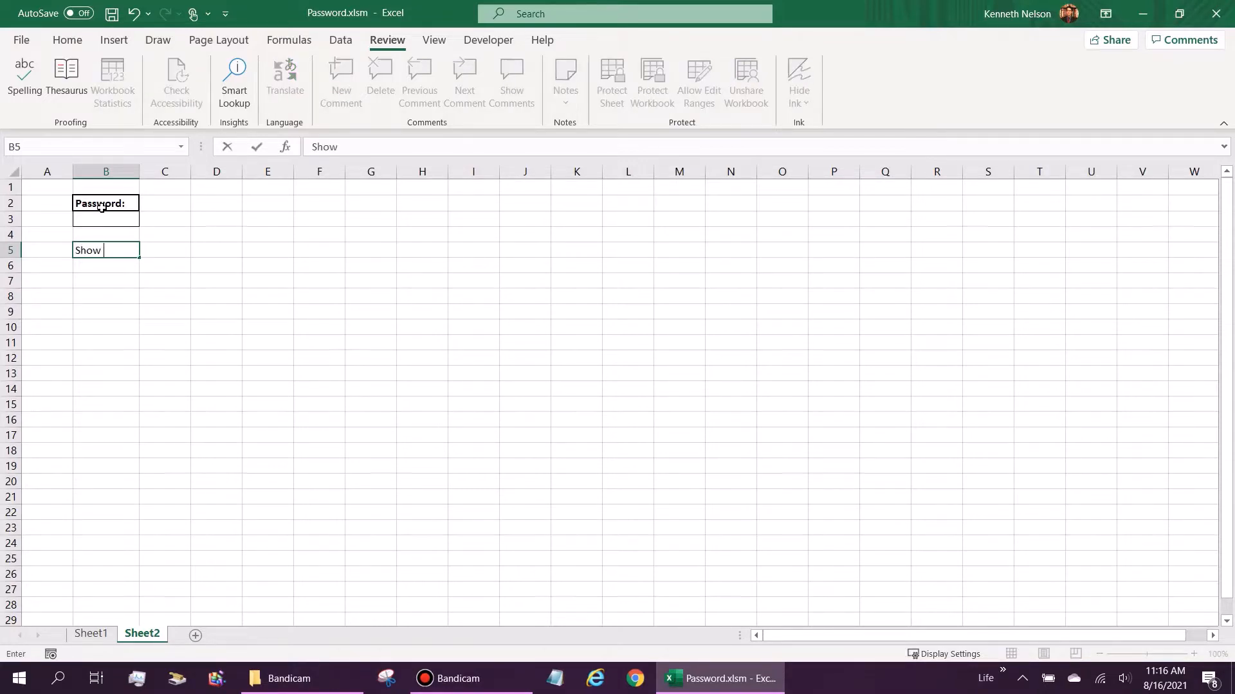
pyautogui.write(' Password:')
pyautogui.press('Return')
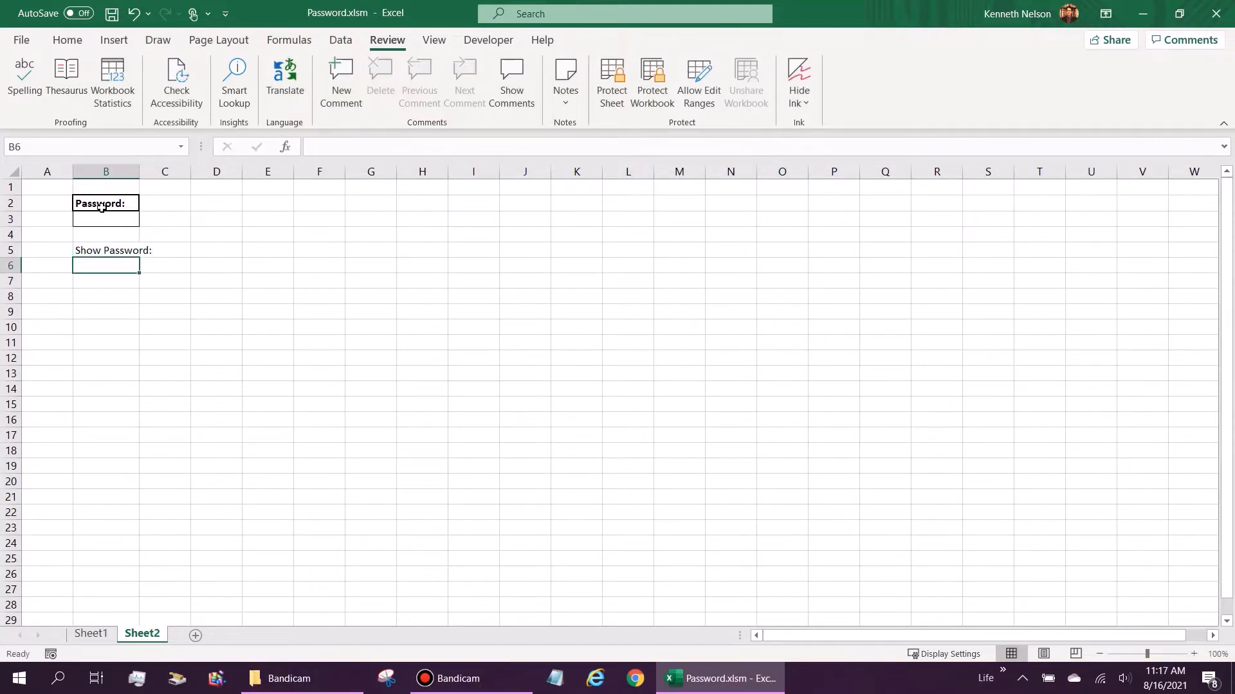
pyautogui.write('Current')
pyautogui.press('Return')
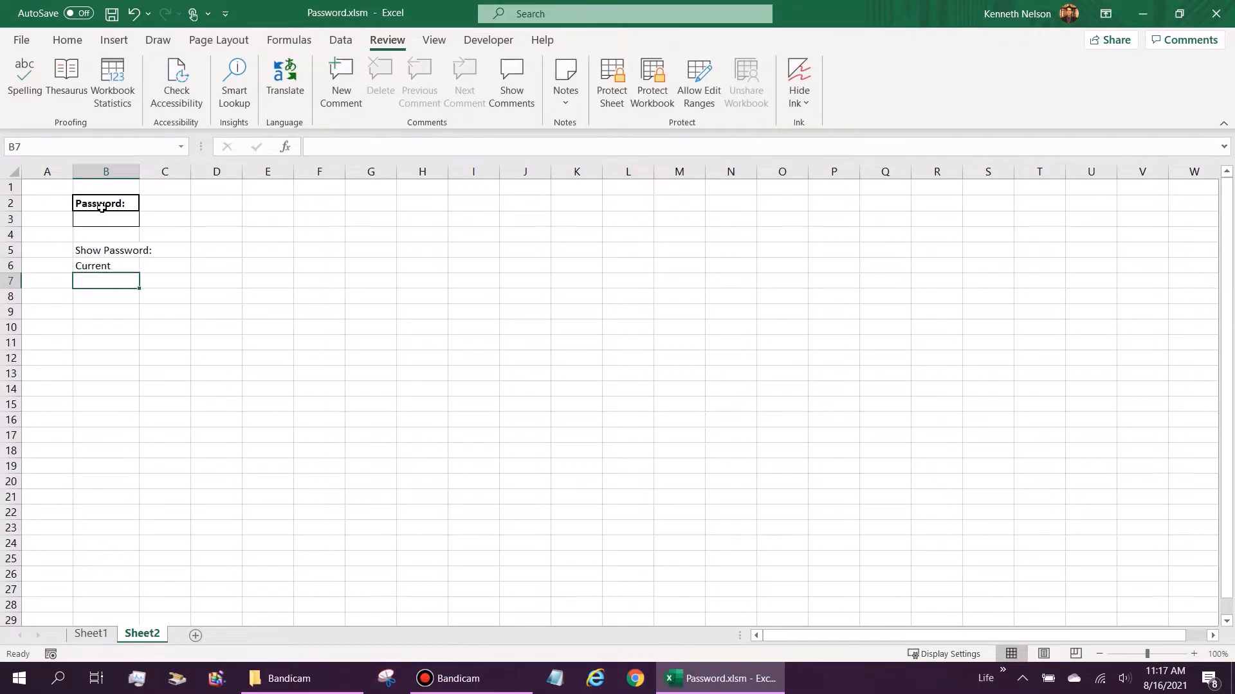
pyautogui.write('New')
pyautogui.press('Return')
pyautogui.write('R')
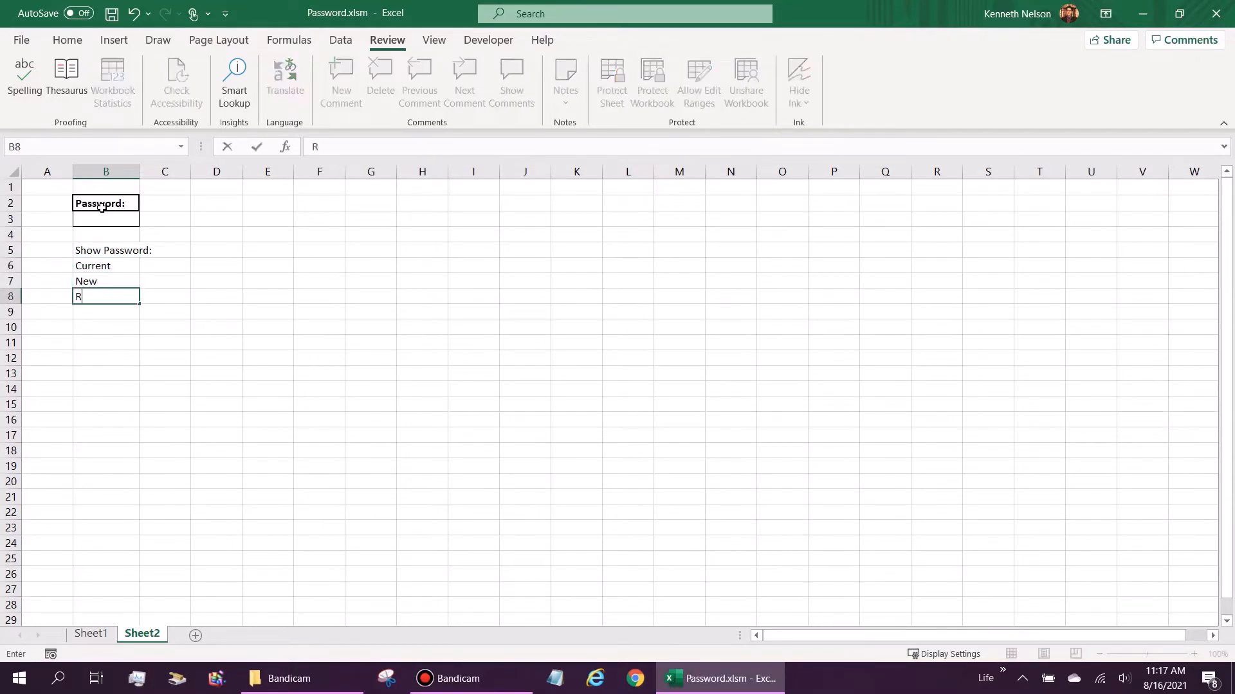
pyautogui.press('Return')
pyautogui.press('Up')
pyautogui.press('Up')
pyautogui.press('Up')
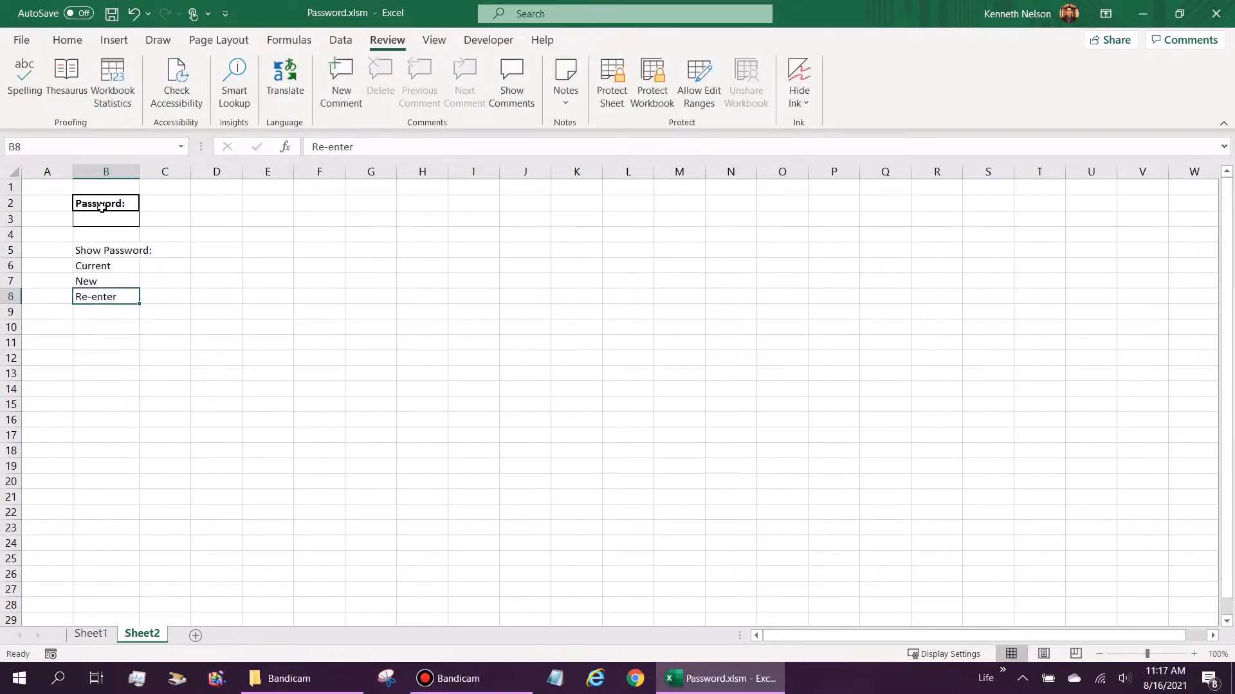
# Step: Put all borders around every cell in B6:C8
pyautogui.click(63, 45)
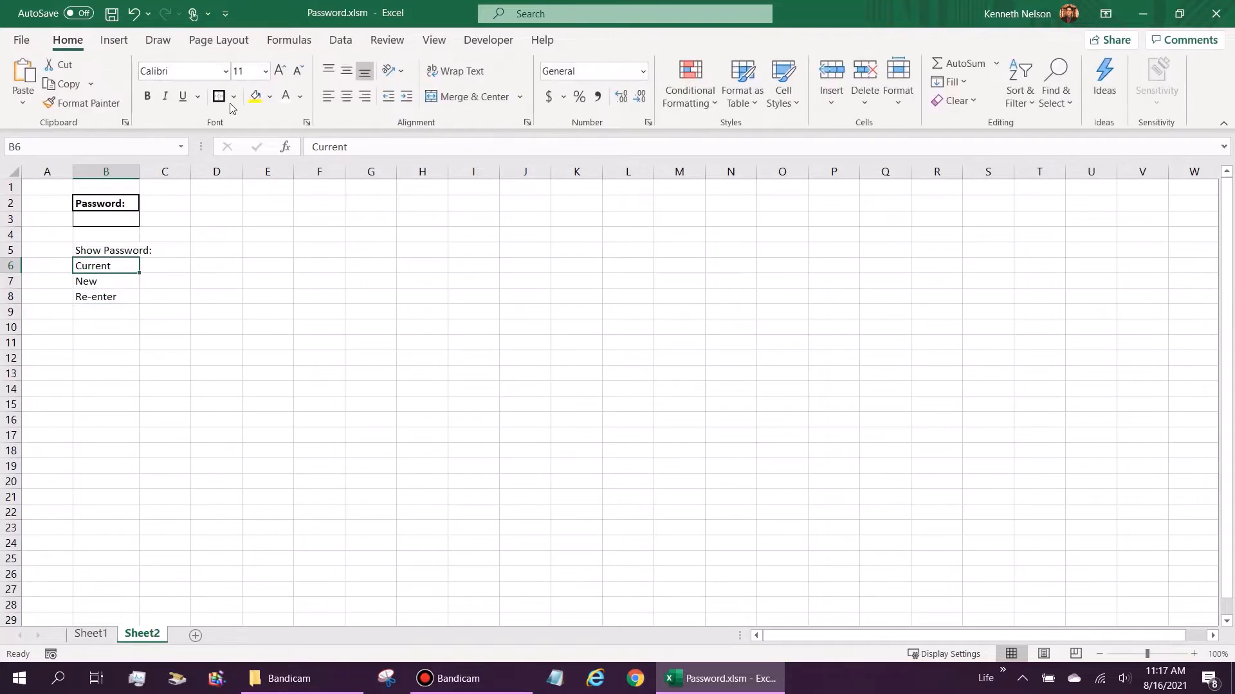
pyautogui.keyDown('shift'); pyautogui.click(157, 260); pyautogui.keyUp('shift')
pyautogui.hotkey('shift', 'Down')
pyautogui.hotkey('shift', 'Down')
pyautogui.click(233, 96)
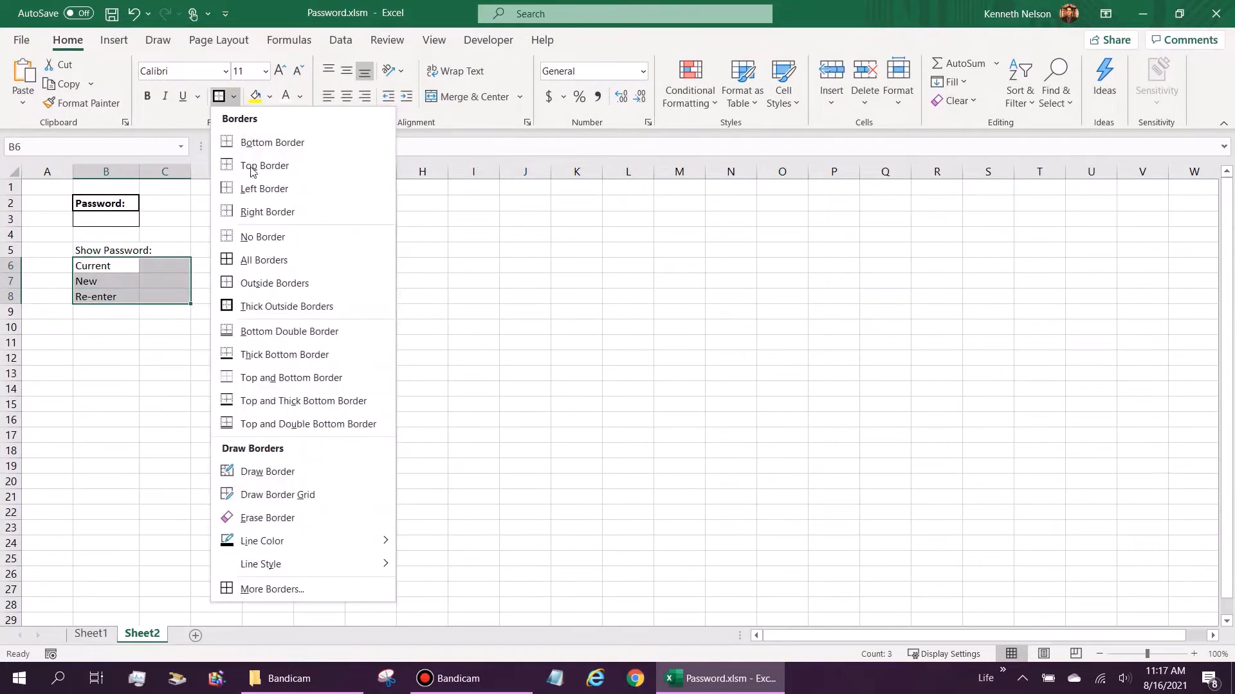
pyautogui.click(266, 260)
# Step: Select the entry cells C6 to C8 and step through them
pyautogui.moveTo(176, 262); pyautogui.dragTo(178, 304)
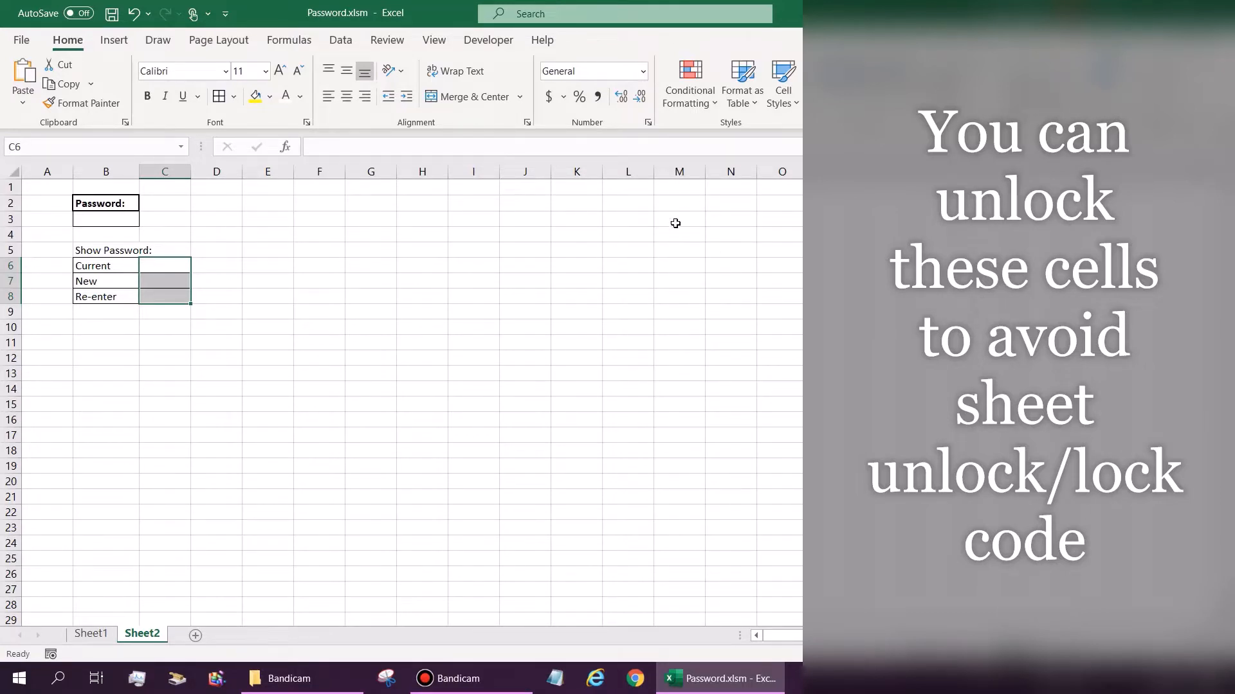
pyautogui.click(167, 266)
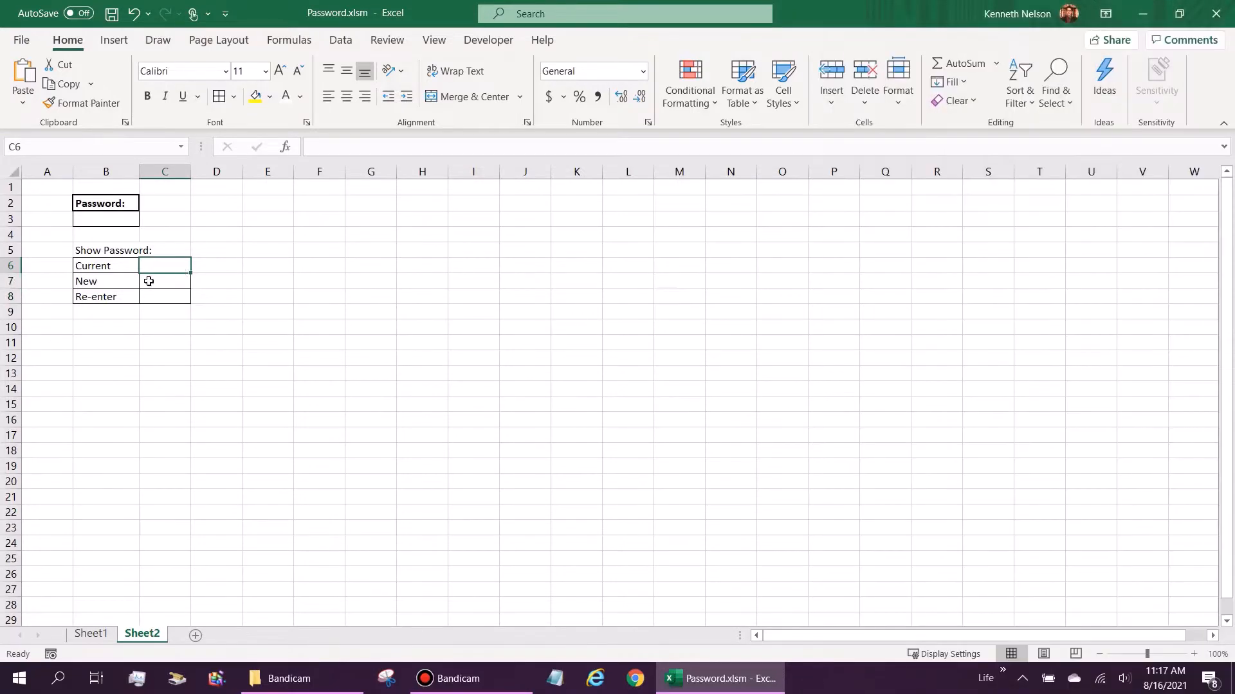
pyautogui.click(156, 297)
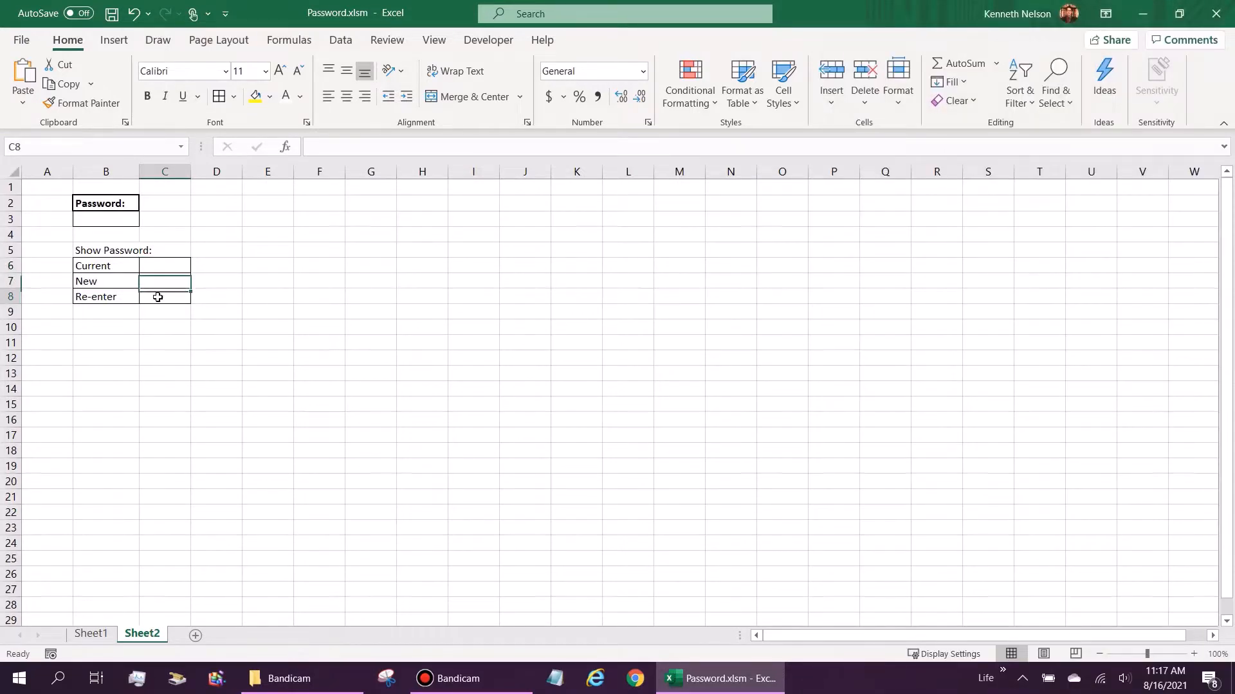
pyautogui.click(164, 281)
pyautogui.click(168, 265)
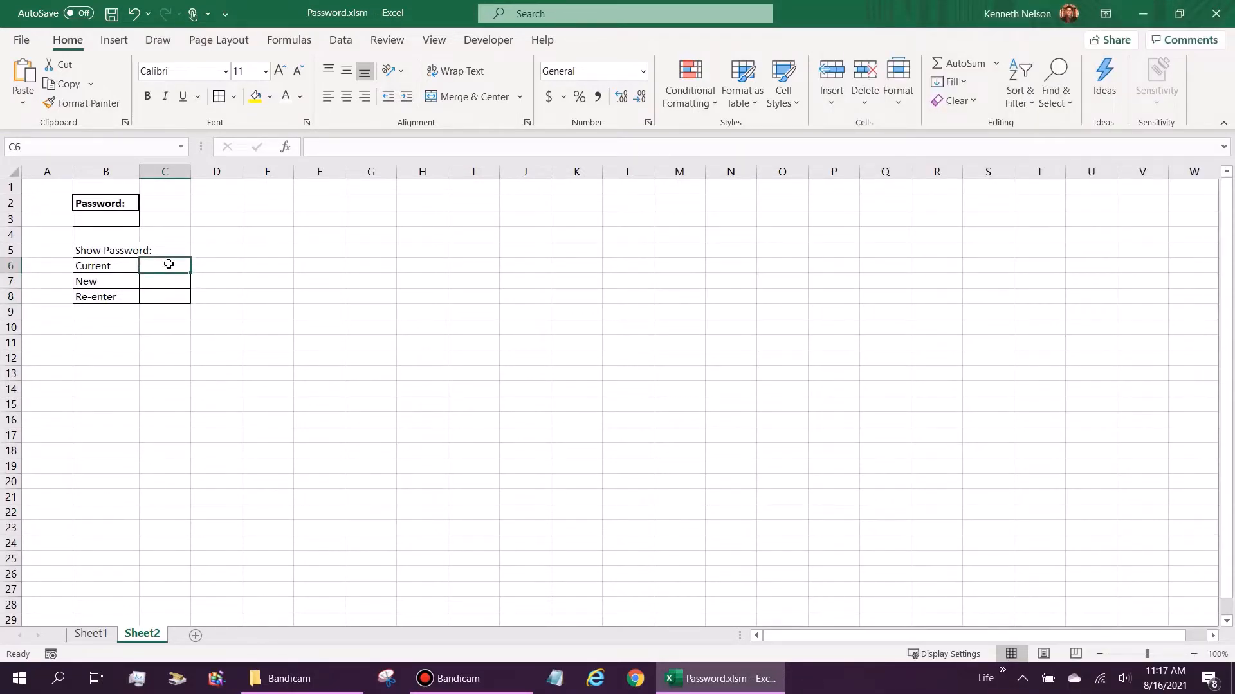
pyautogui.moveTo(169, 264); pyautogui.dragTo(171, 292)
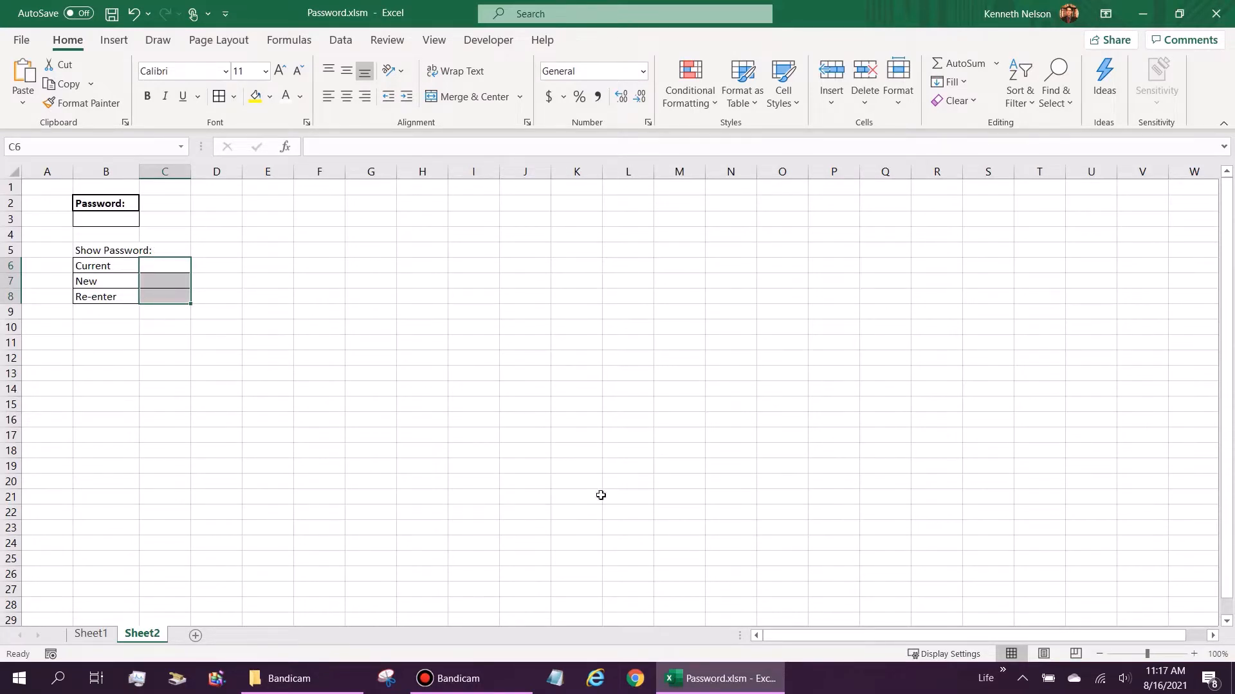
pyautogui.press('Return')
pyautogui.press('Return')
pyautogui.press('Return')
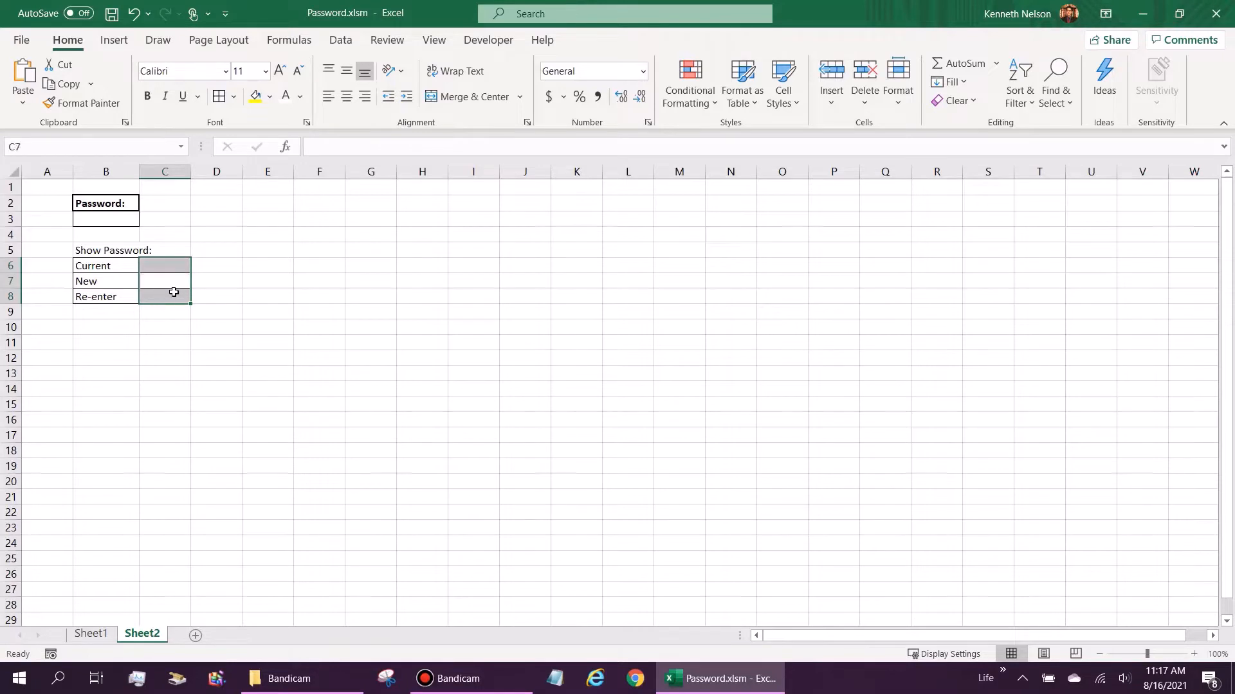
# Step: Merge and centre B5:C5, bold the Show Password: heading, and add a thick outside border
pyautogui.click(131, 266)
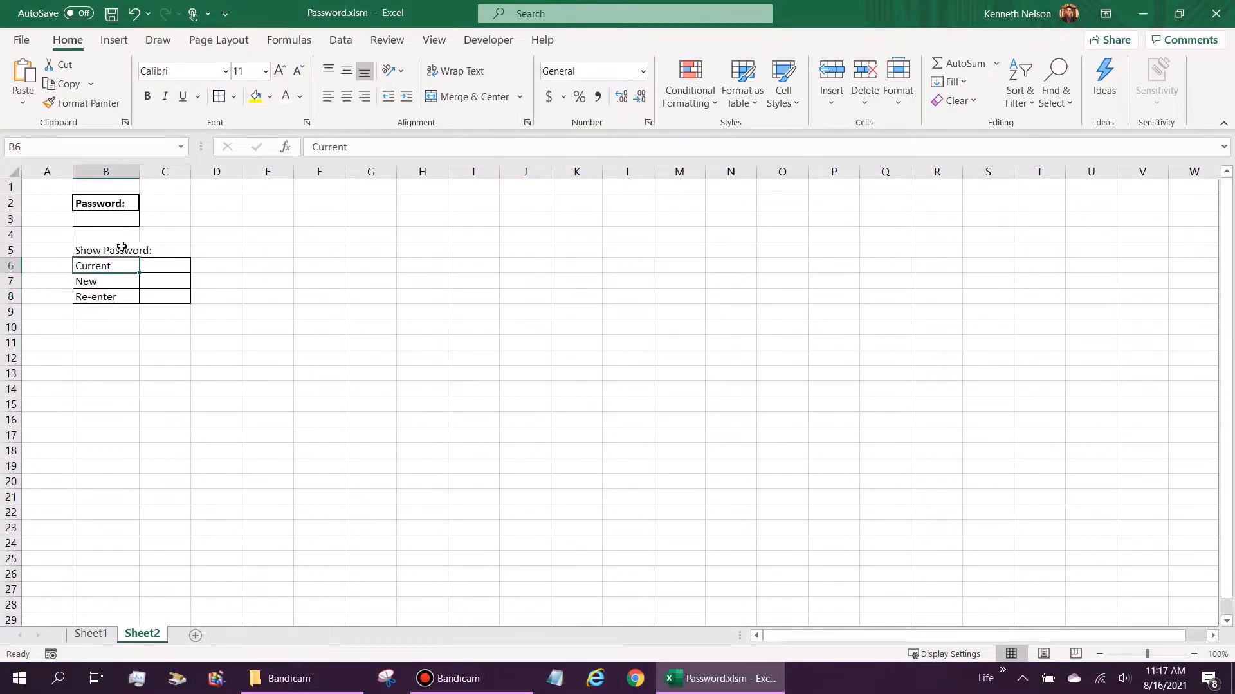
pyautogui.moveTo(118, 249); pyautogui.dragTo(189, 252)
pyautogui.click(466, 97)
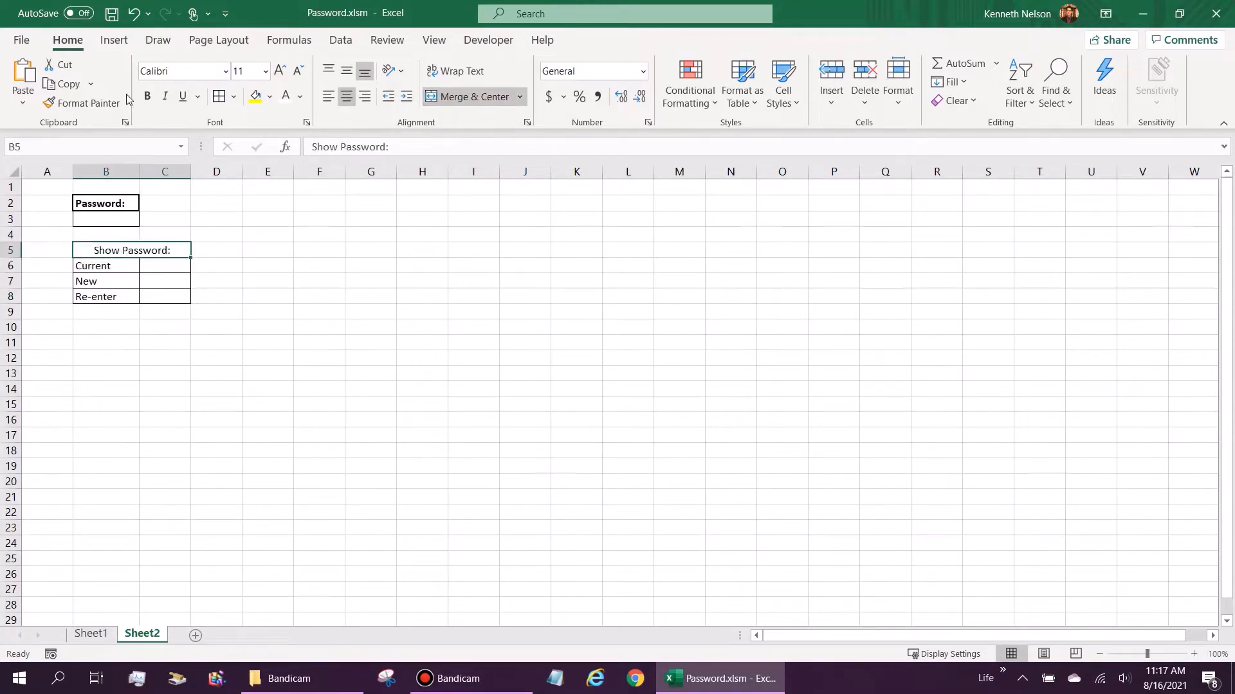
pyautogui.click(147, 96)
pyautogui.click(233, 96)
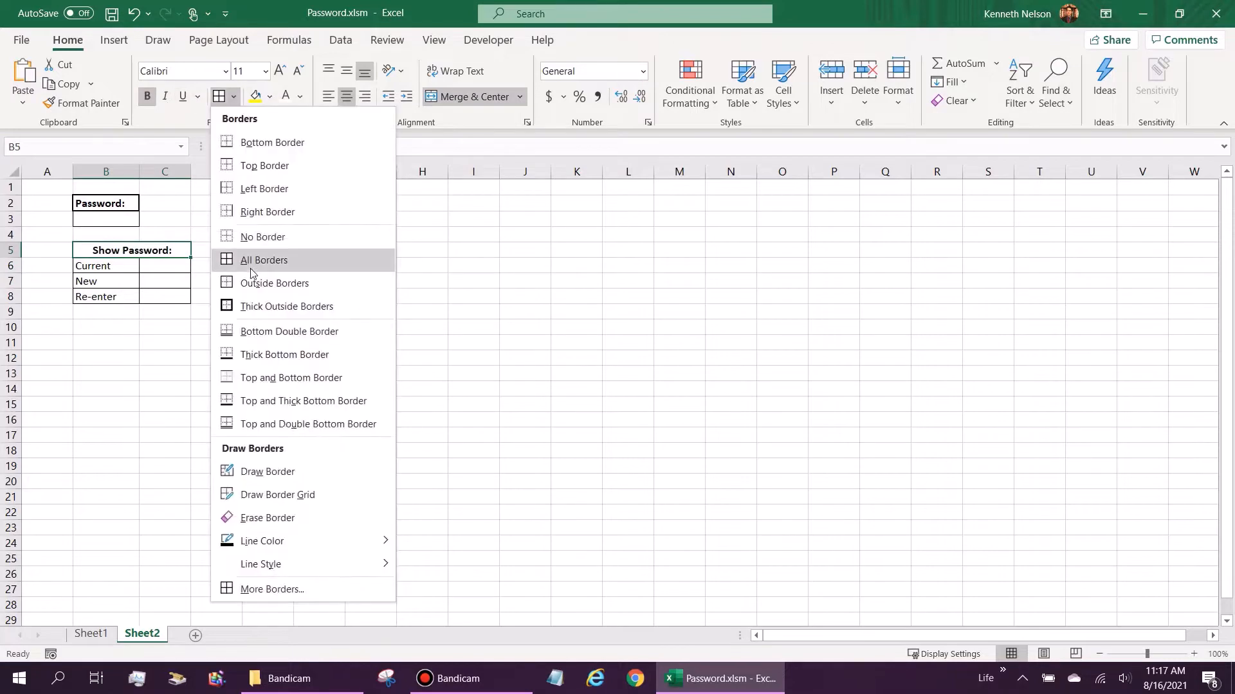
pyautogui.click(270, 307)
pyautogui.click(144, 355)
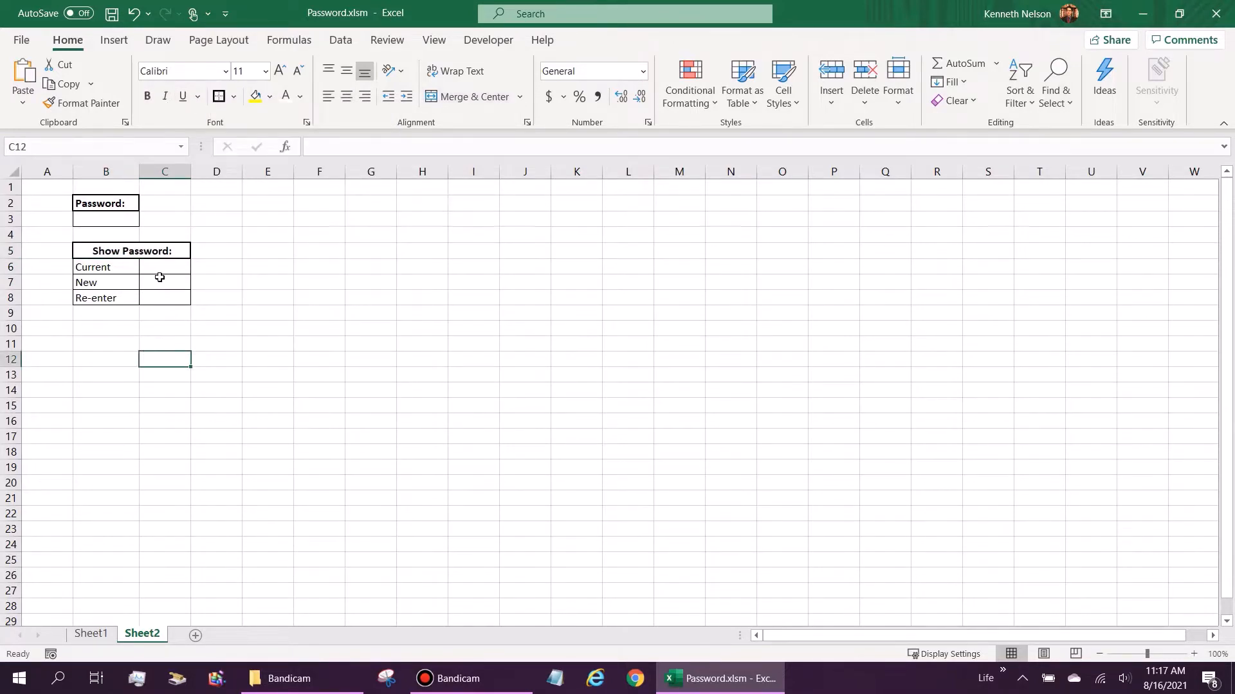
# Step: Rename Sheet2 to Password
pyautogui.rightClick(161, 635)
pyautogui.click(223, 448)
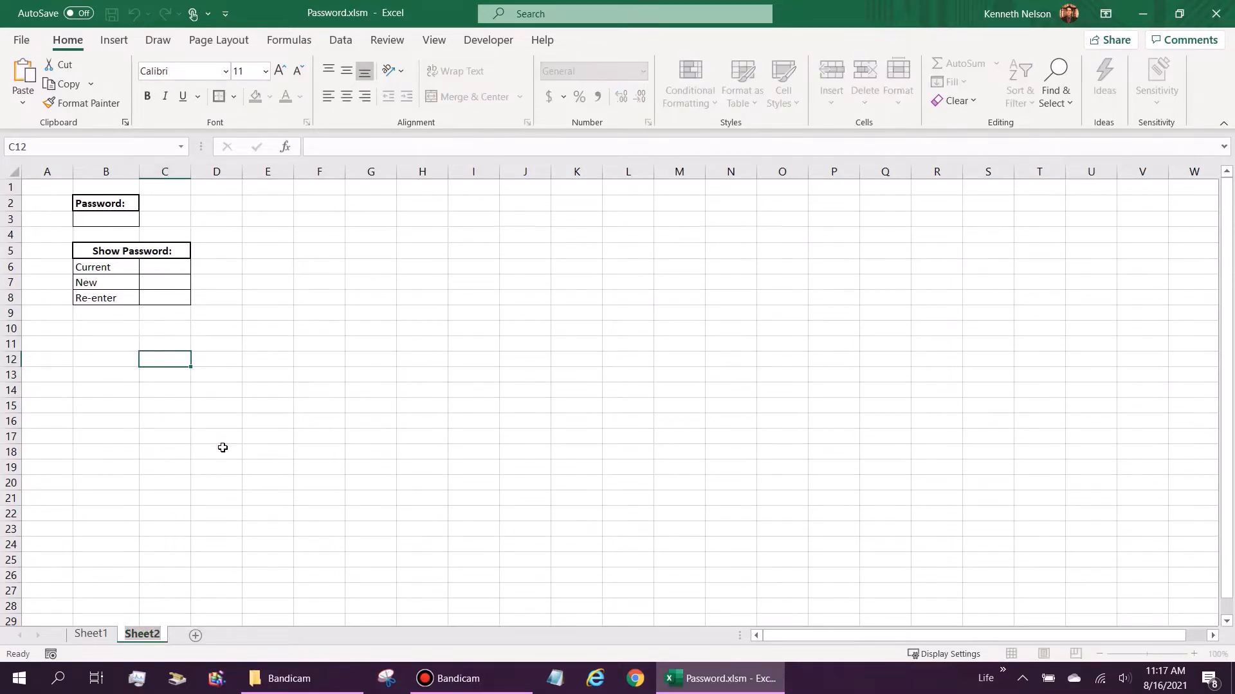
pyautogui.write('Password')
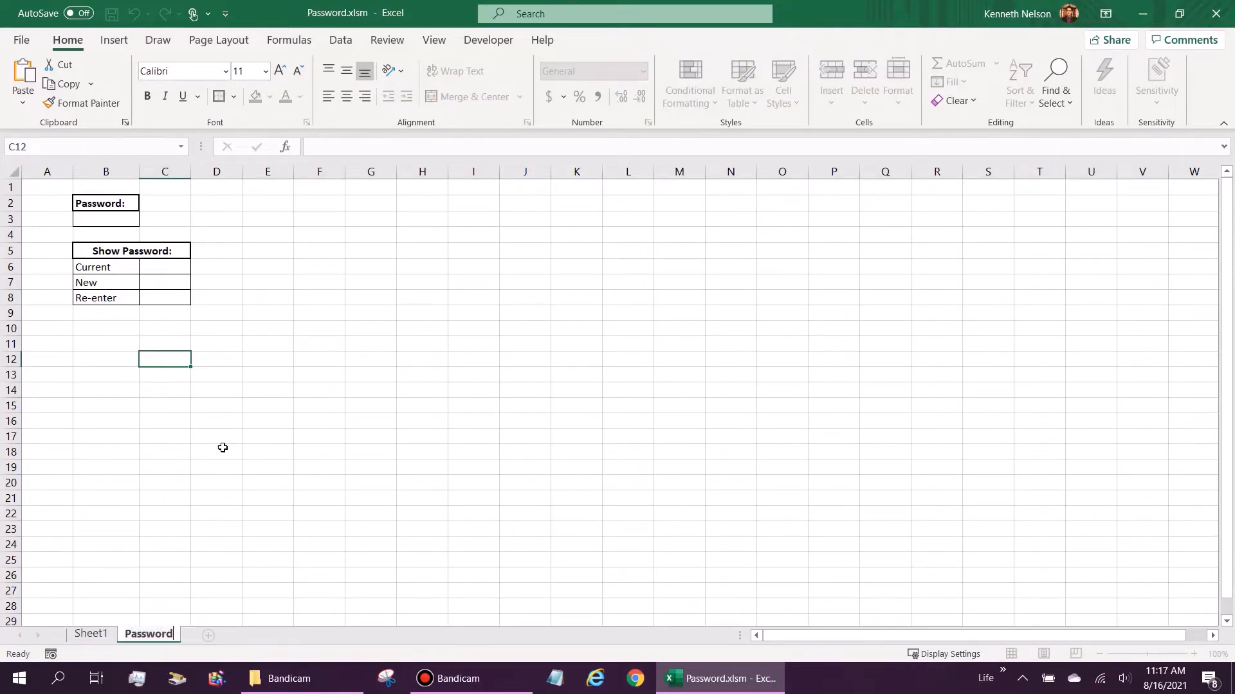
pyautogui.press('Return')
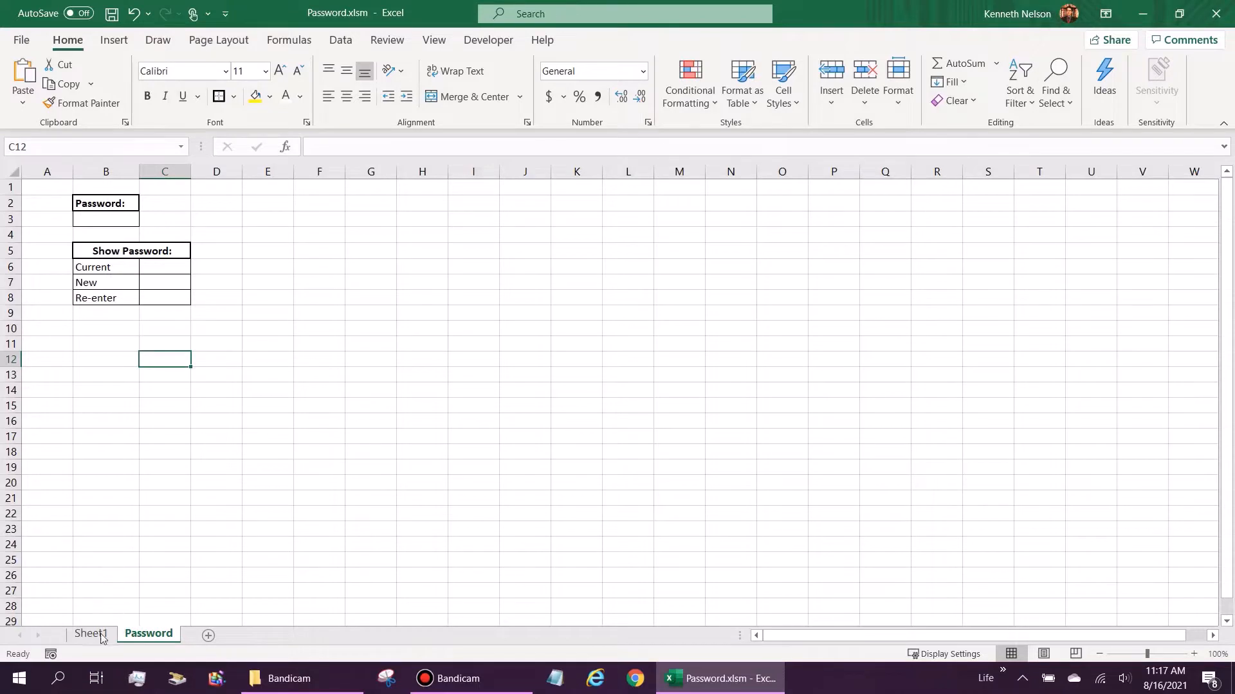
pyautogui.click(29, 188)
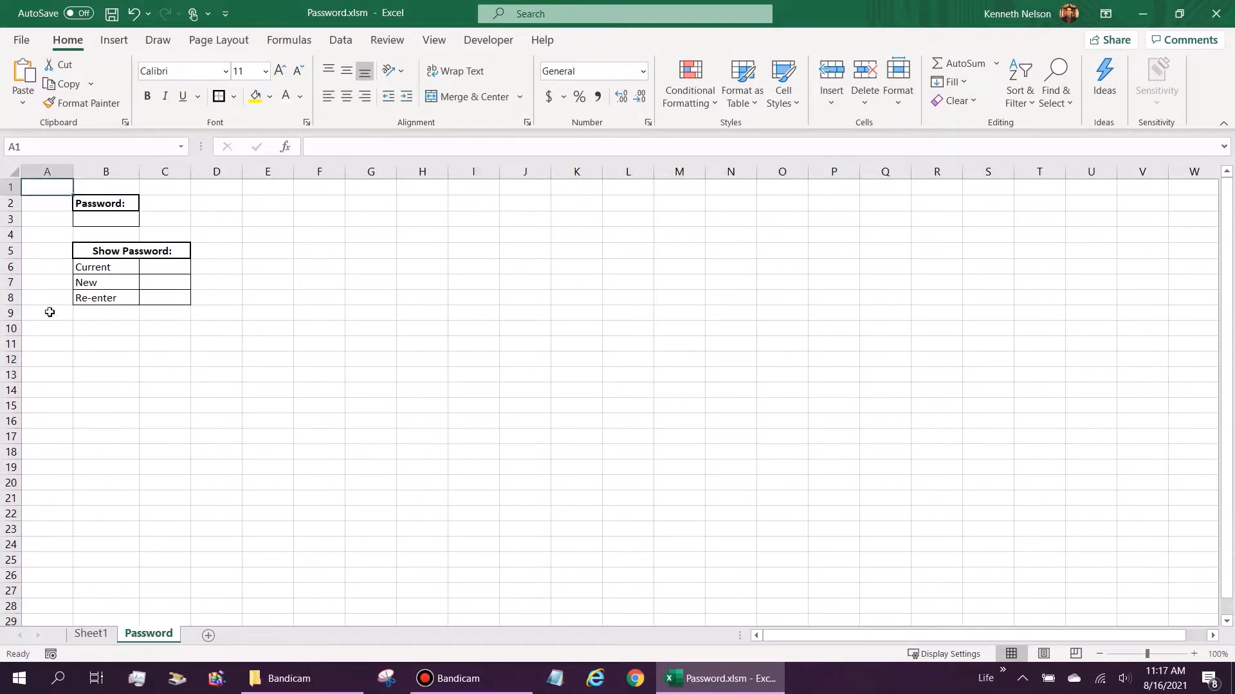
# Step: Rename Sheet1 to Stuff and show the Stuff sheet
pyautogui.click(92, 636)
pyautogui.rightClick(101, 642)
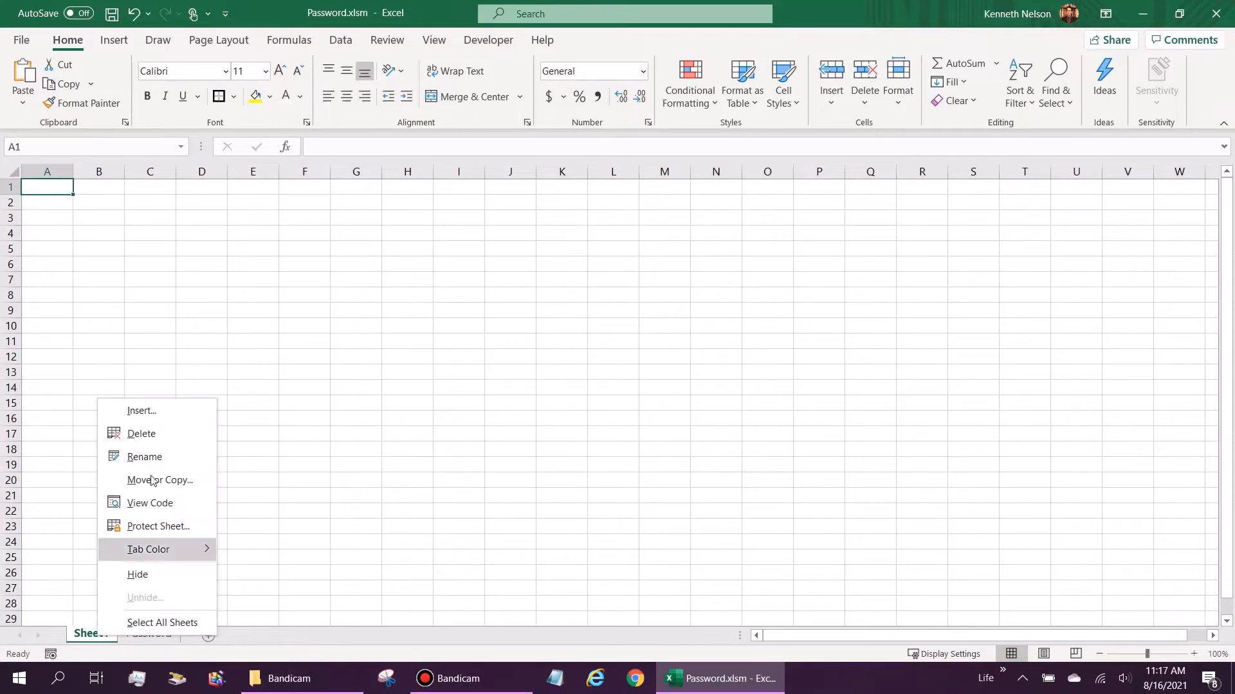
pyautogui.click(148, 456)
pyautogui.write('Stuff')
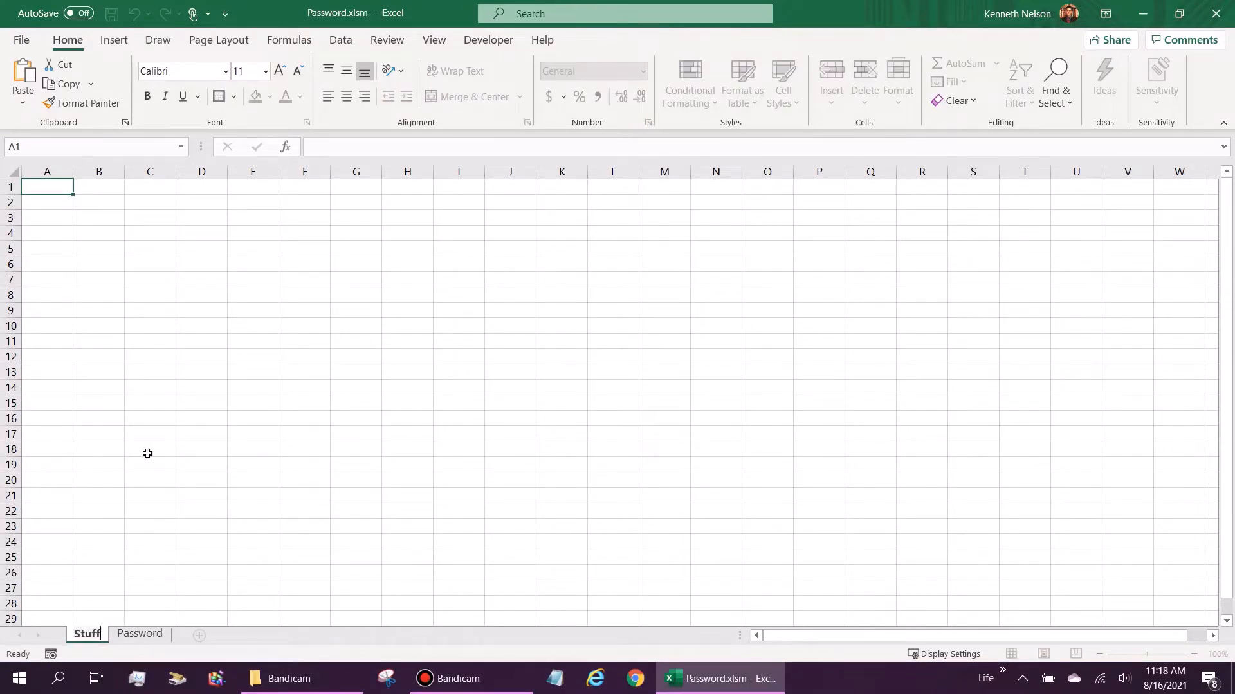
pyautogui.press('Return')
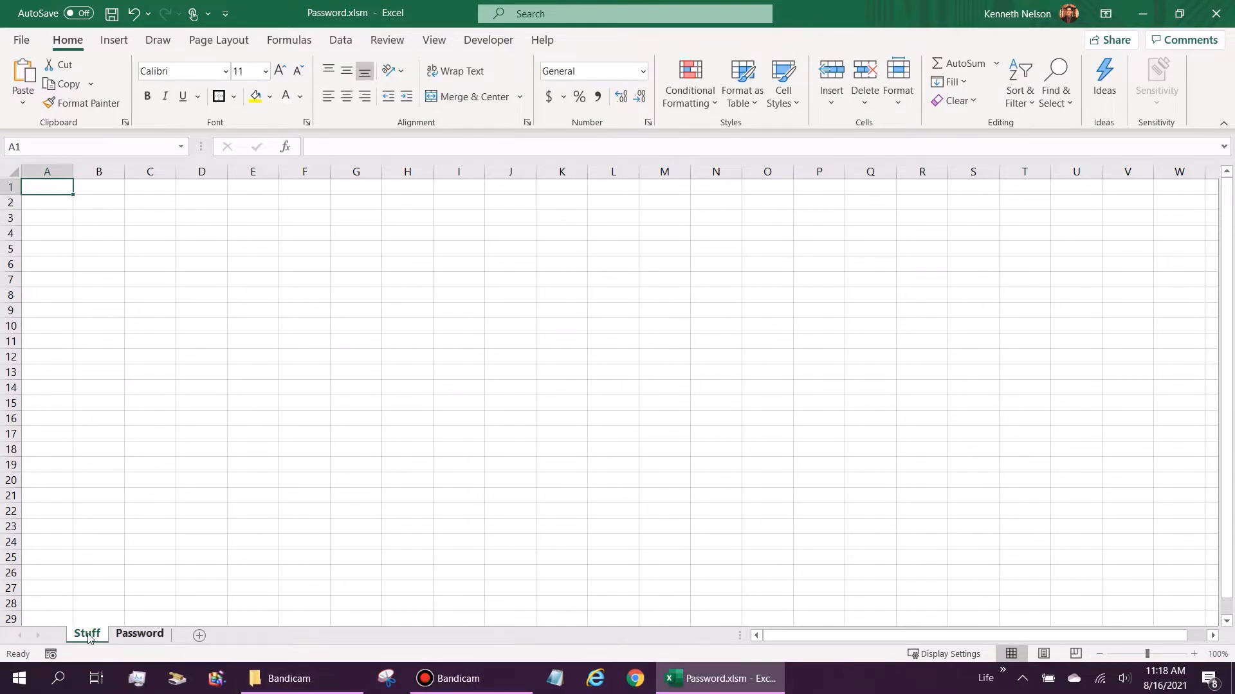
pyautogui.click(140, 636)
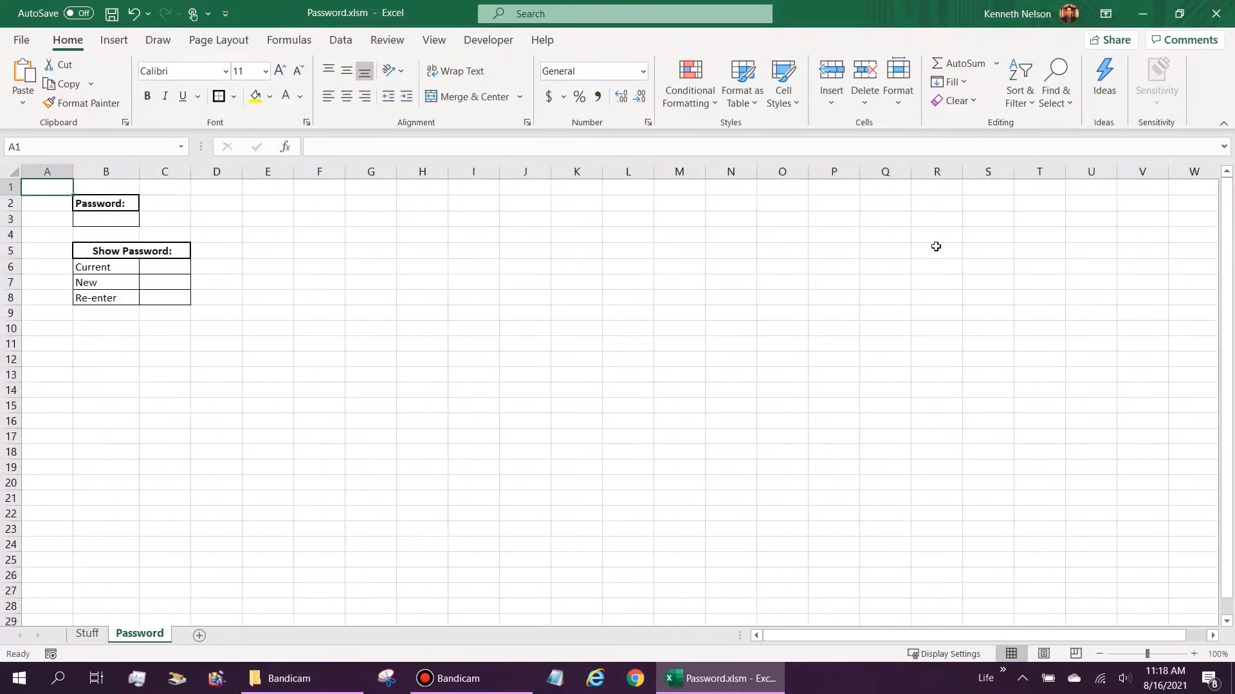
pyautogui.click(99, 633)
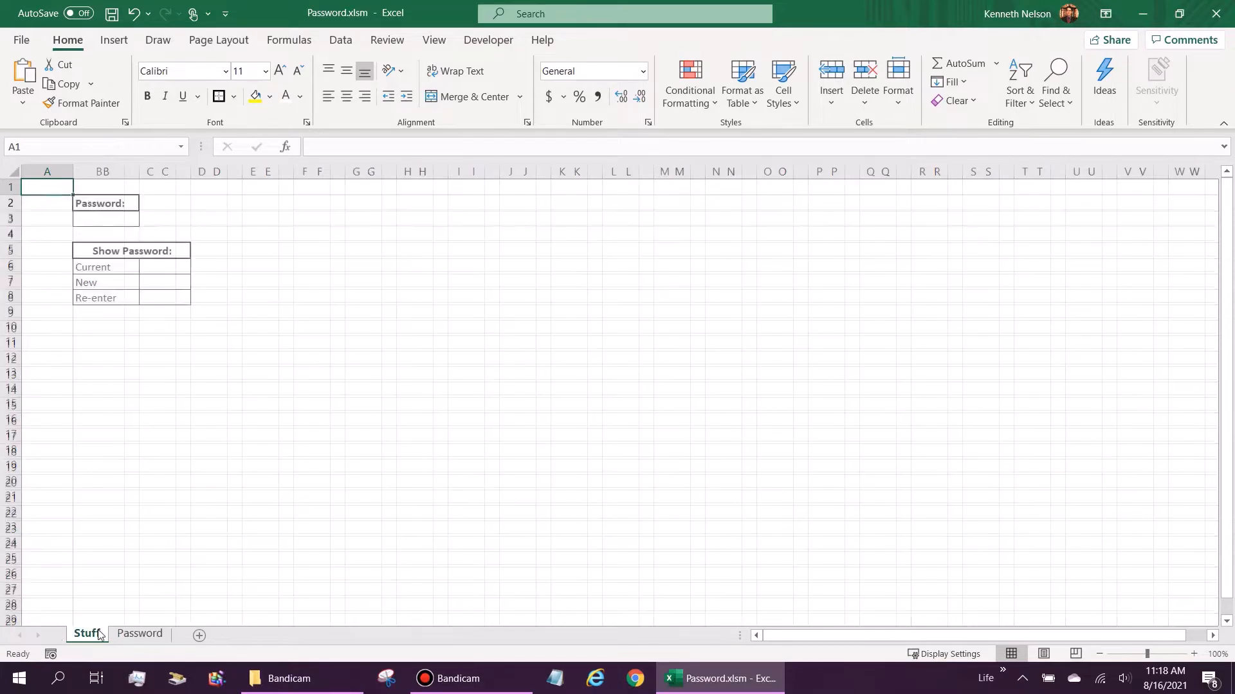
# Step: Draw a form button over B2:E6 with no macro, captioned 'Something that needs password'
pyautogui.click(469, 42)
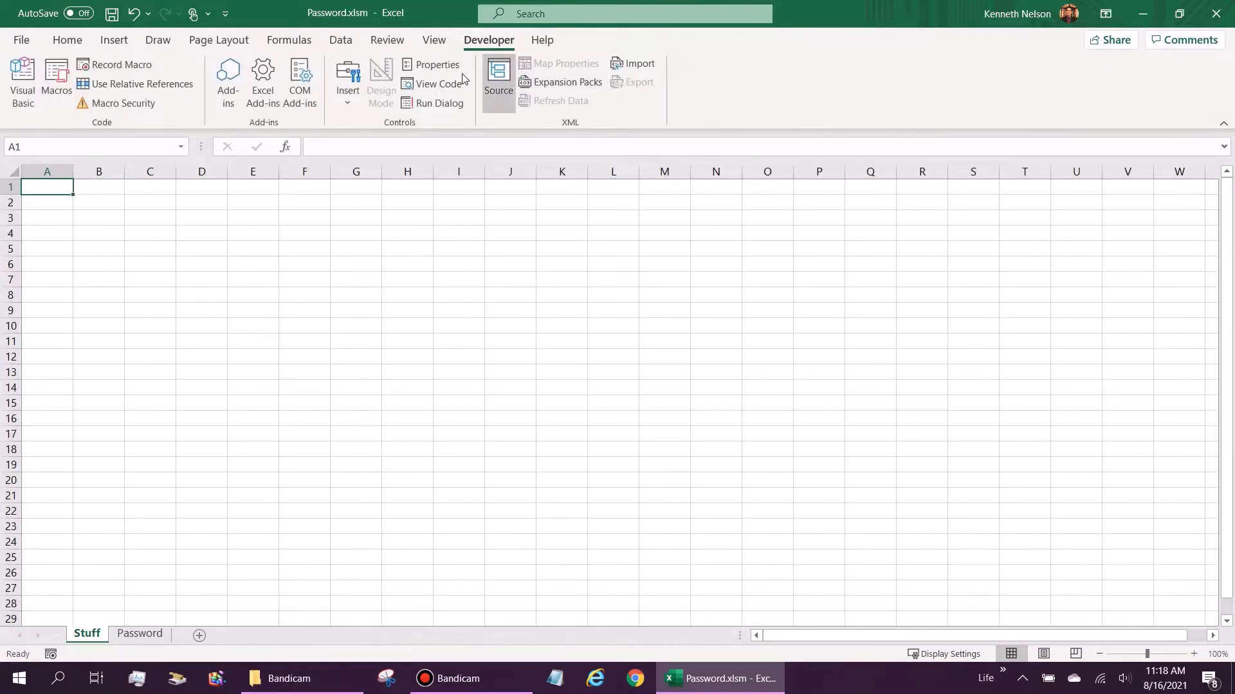
pyautogui.click(357, 82)
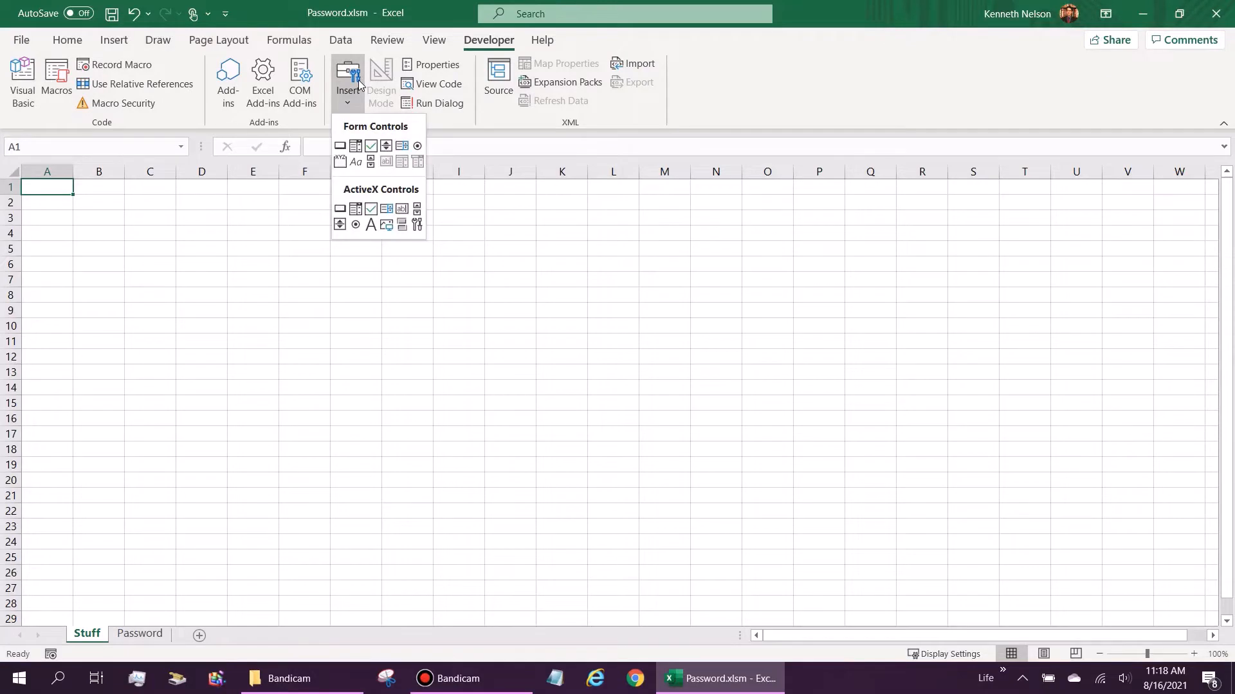
pyautogui.click(340, 148)
pyautogui.moveTo(80, 201); pyautogui.dragTo(248, 266)
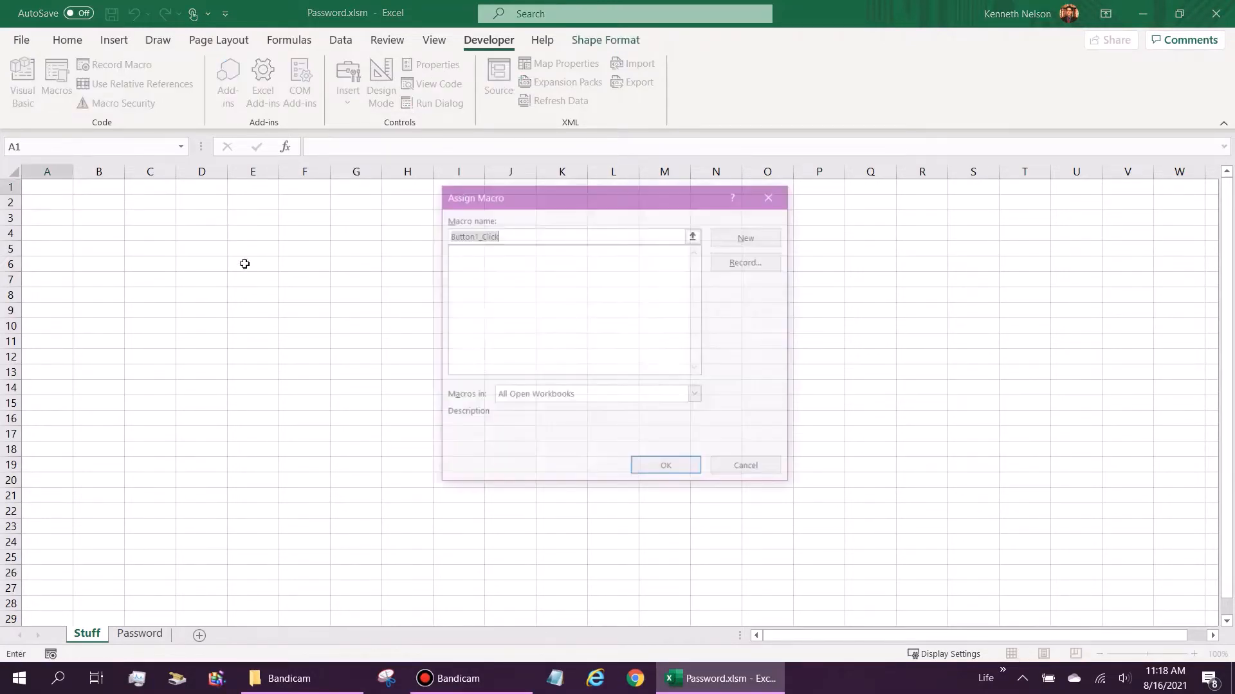
pyautogui.click(750, 470)
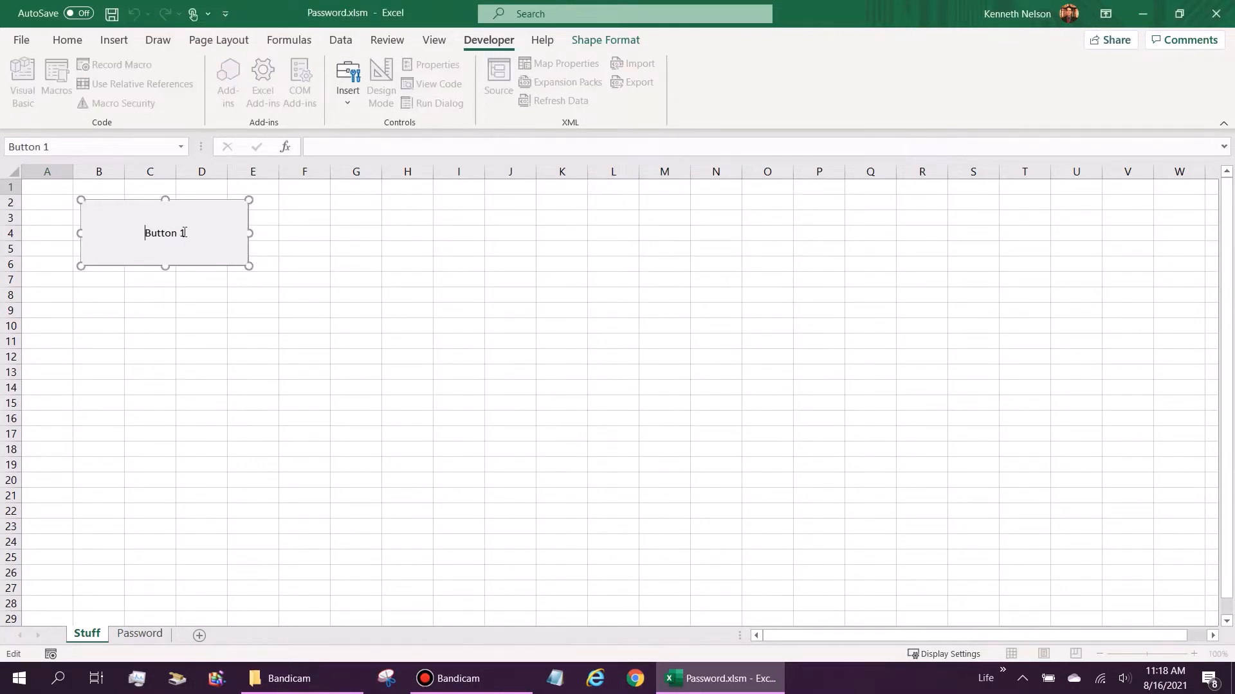
pyautogui.moveTo(136, 233); pyautogui.dragTo(126, 233)
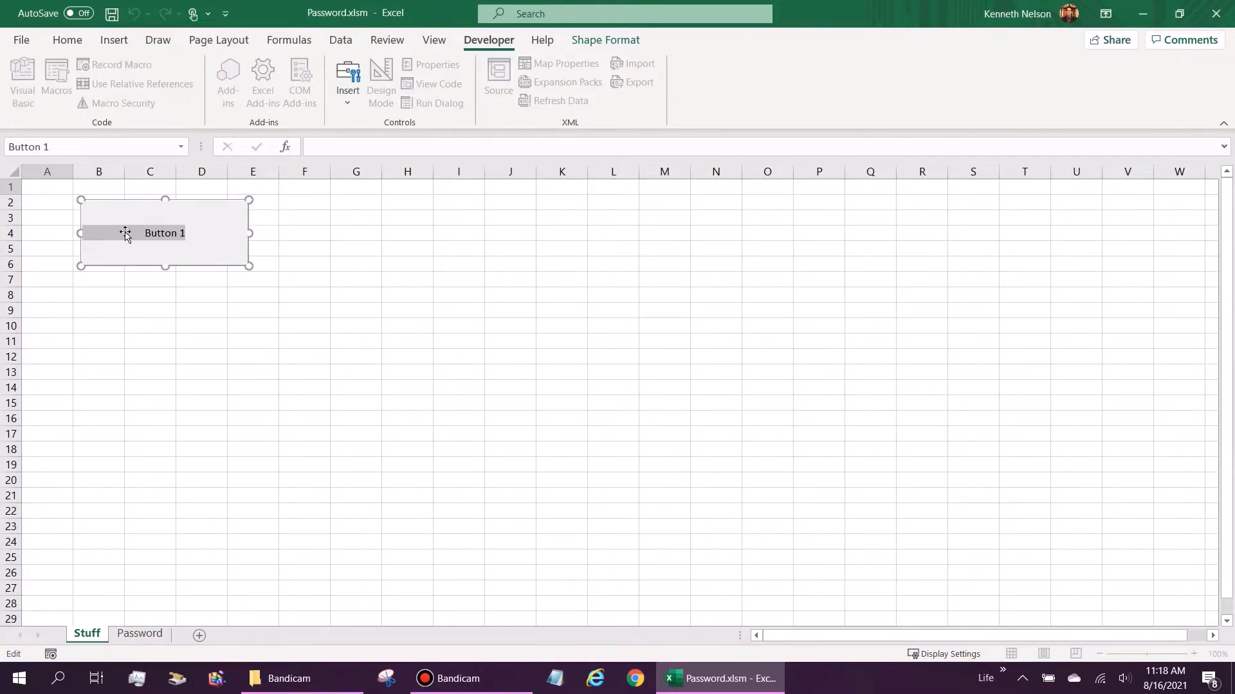
pyautogui.write('Some')
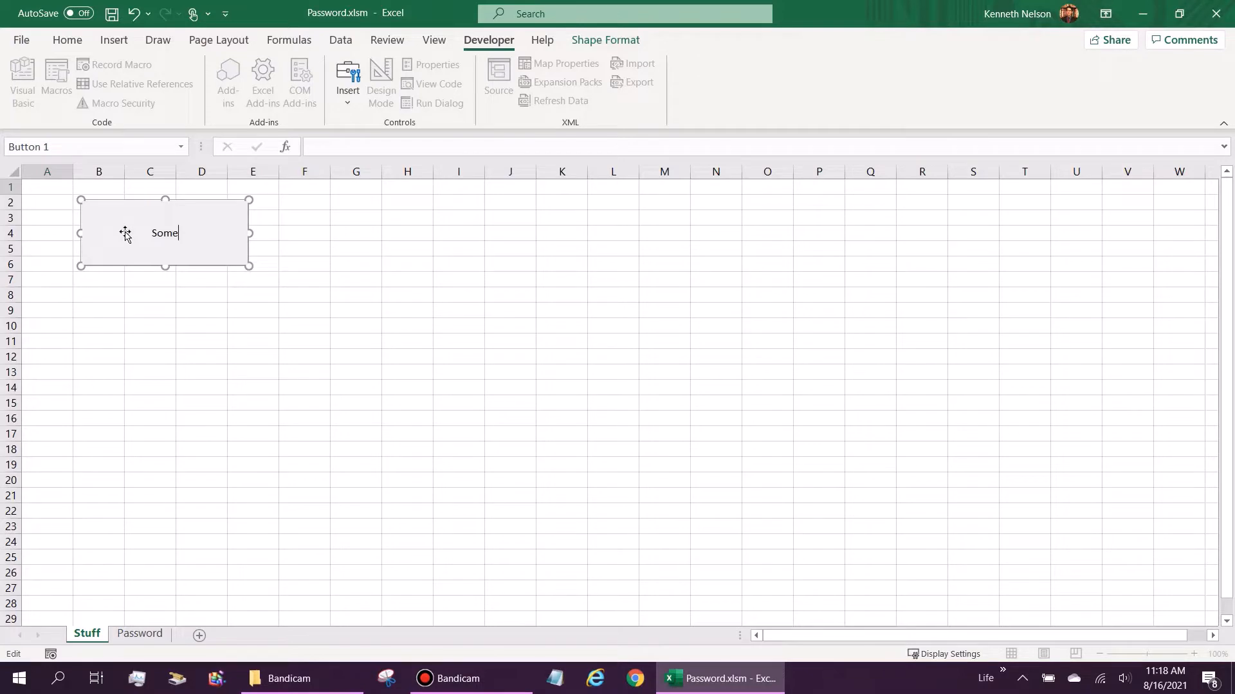
pyautogui.write('thing that needs password')
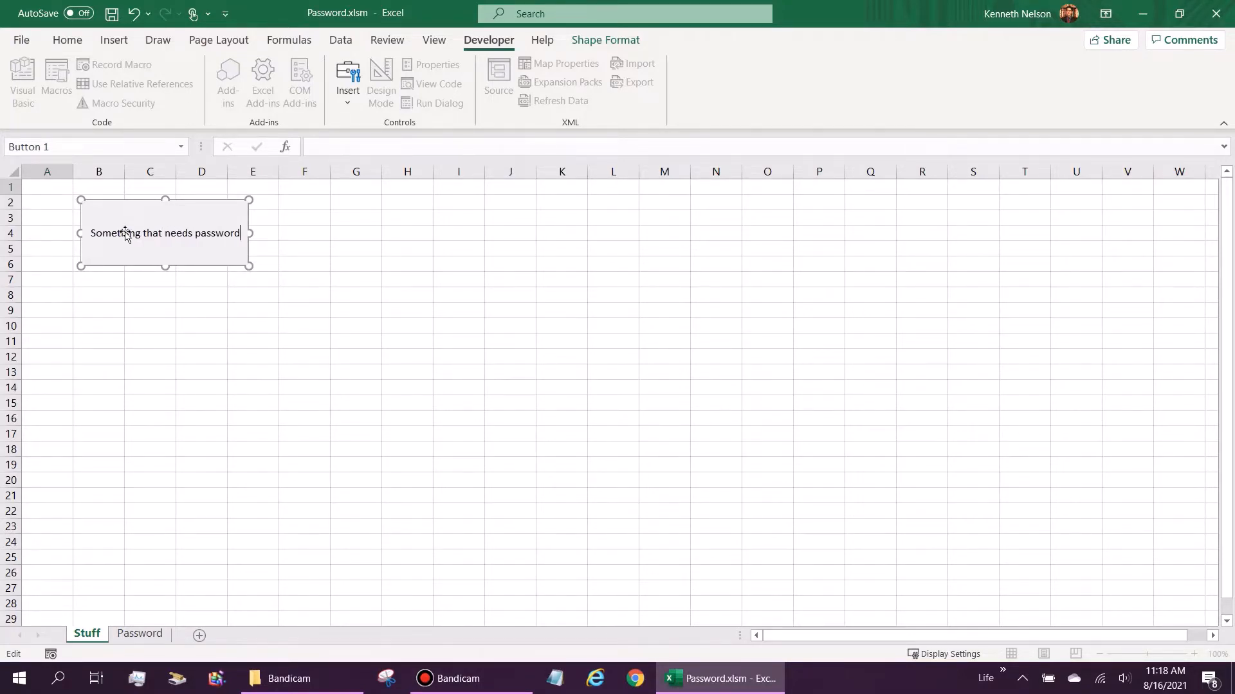
pyautogui.click(136, 293)
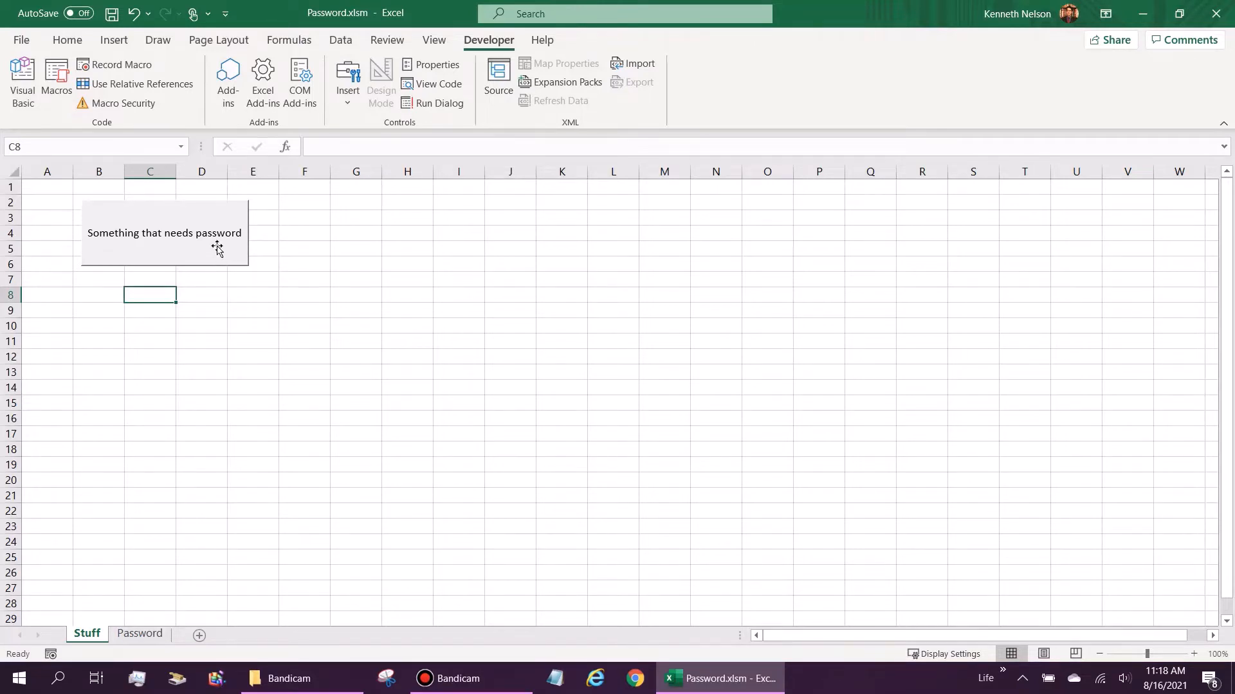
# Step: Shift the button left and place a copy of it to its right
pyautogui.moveTo(168, 212); pyautogui.dragTo(137, 204)
pyautogui.hotkey('ctrl', 'c')
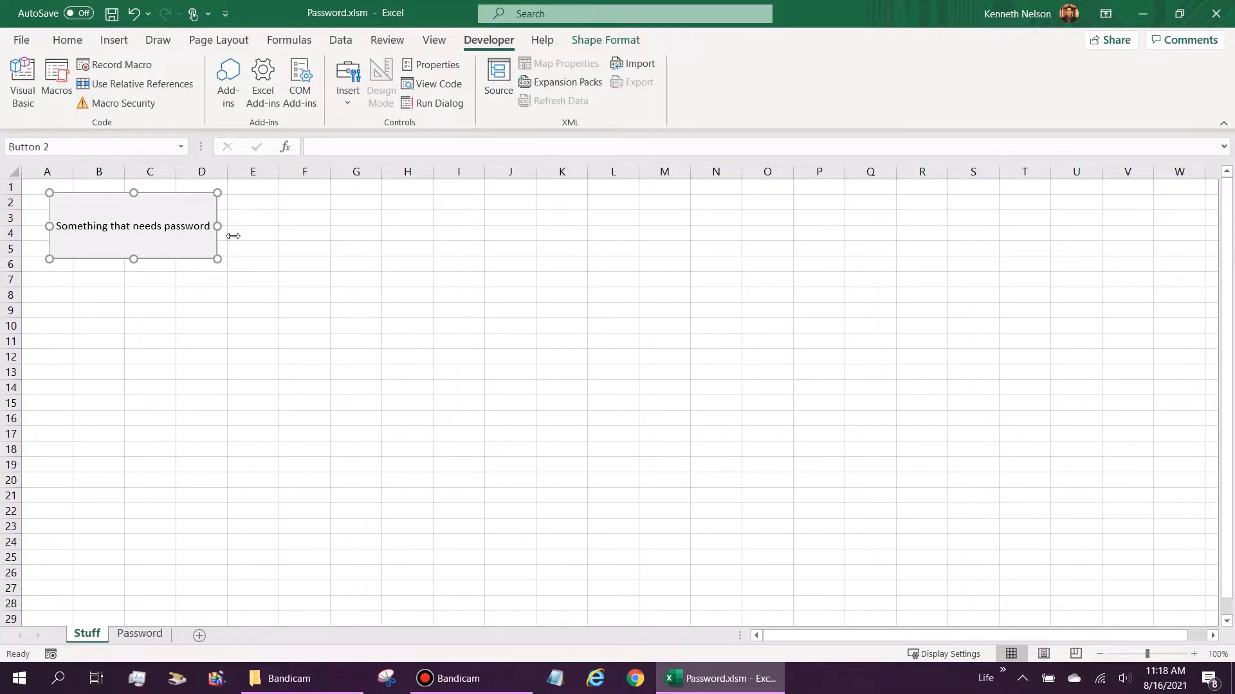
pyautogui.hotkey('ctrl', 'v')
pyautogui.moveTo(193, 207); pyautogui.dragTo(367, 193)
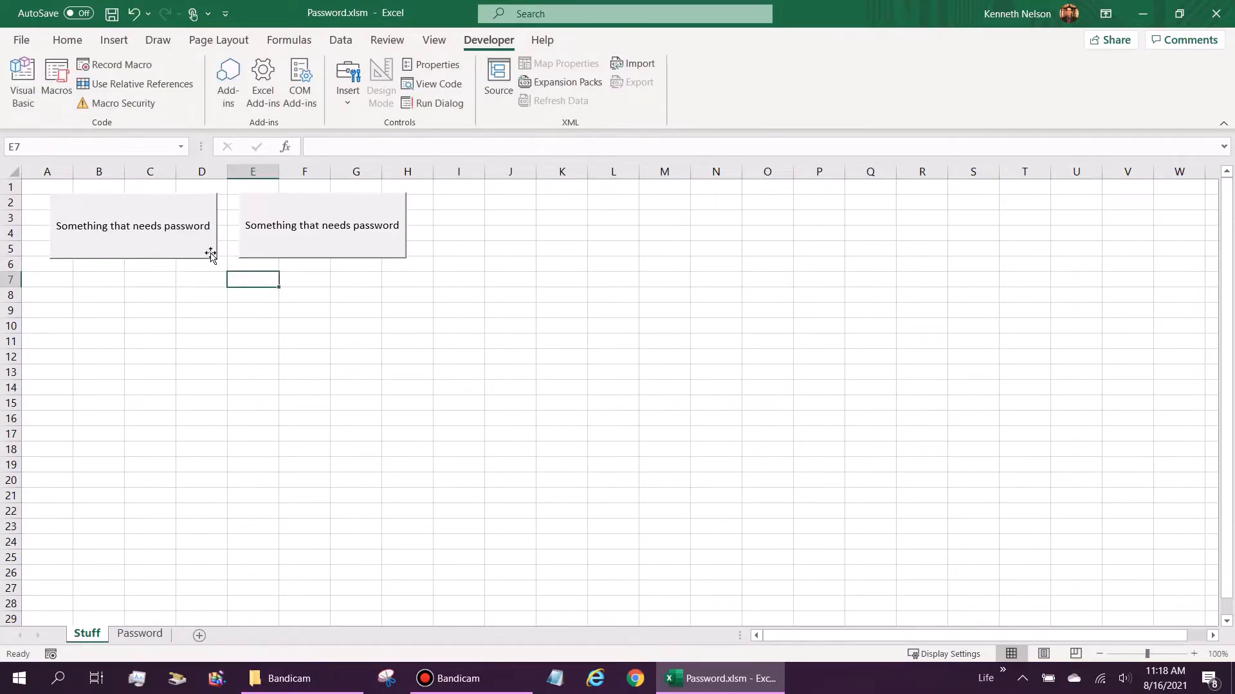
# Step: Recaption the copy to 'Change password' and save the workbook
pyautogui.click(329, 224)
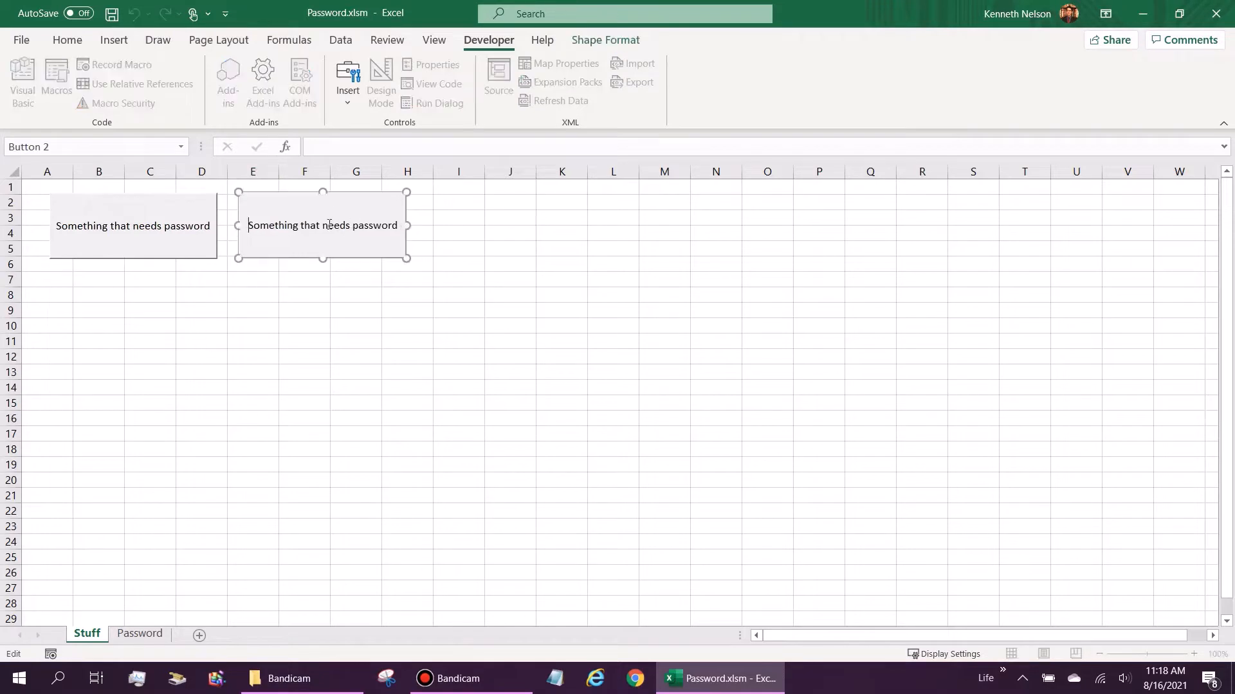
pyautogui.moveTo(345, 226); pyautogui.dragTo(224, 226)
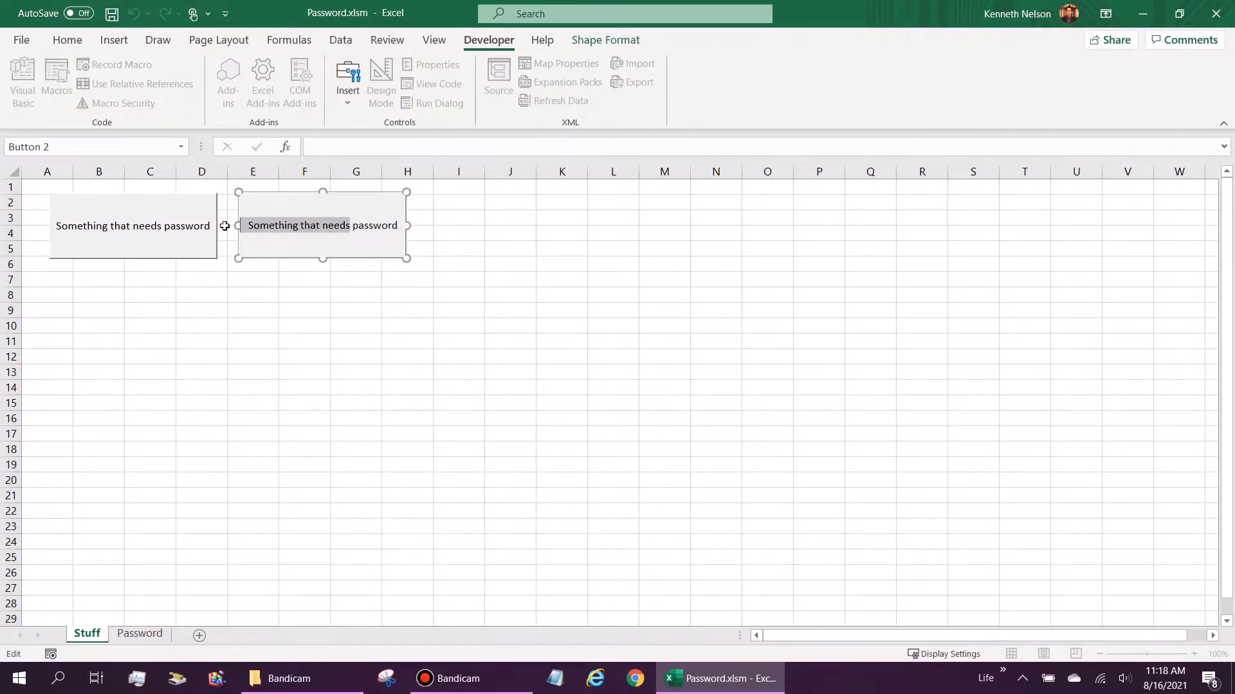
pyautogui.press('BackSpace')
pyautogui.write('Change')
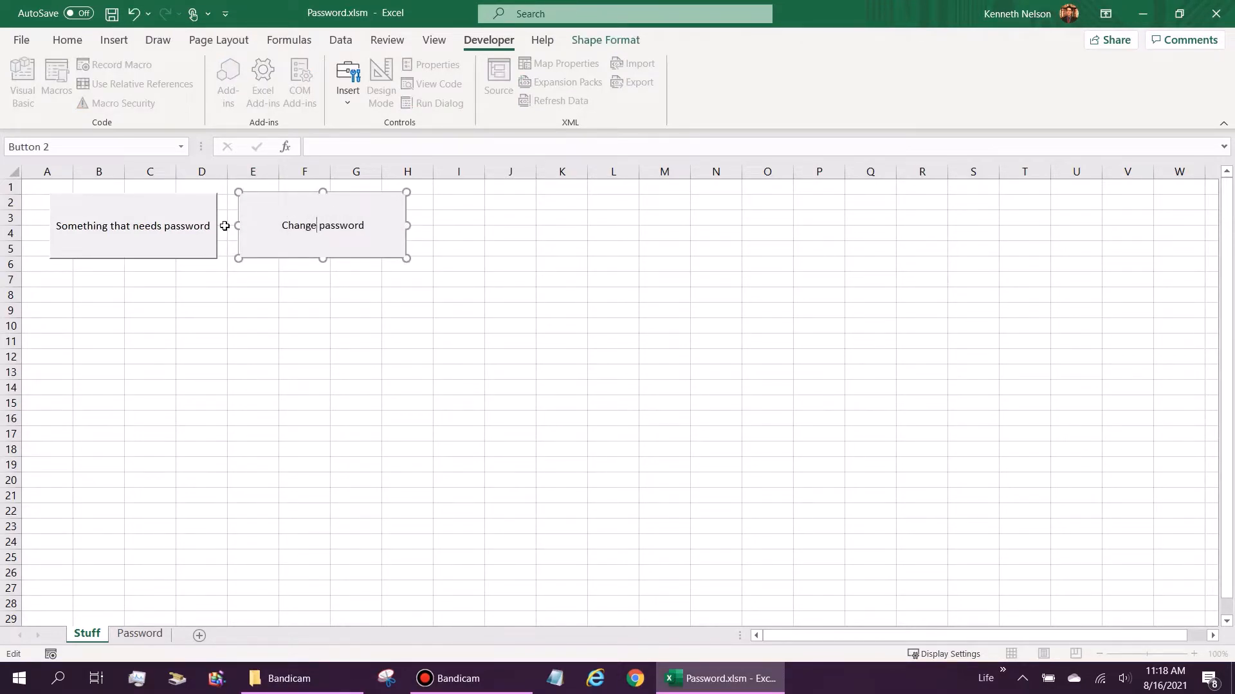
pyautogui.click(236, 321)
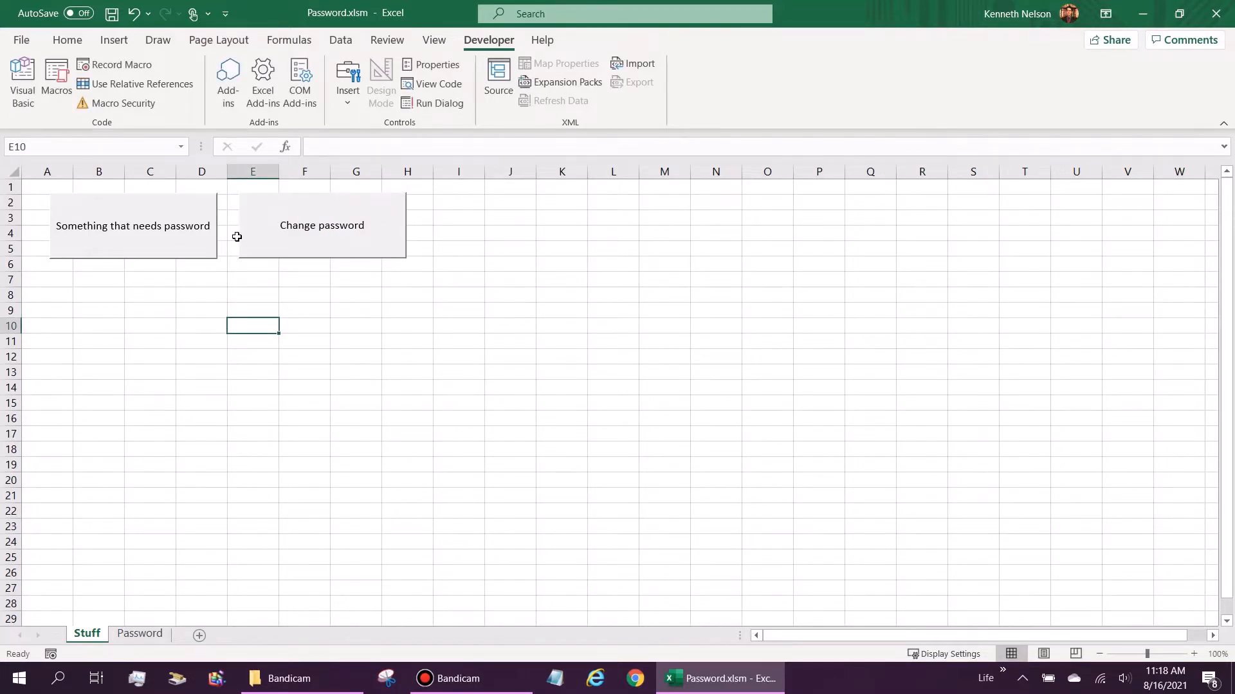
pyautogui.click(111, 14)
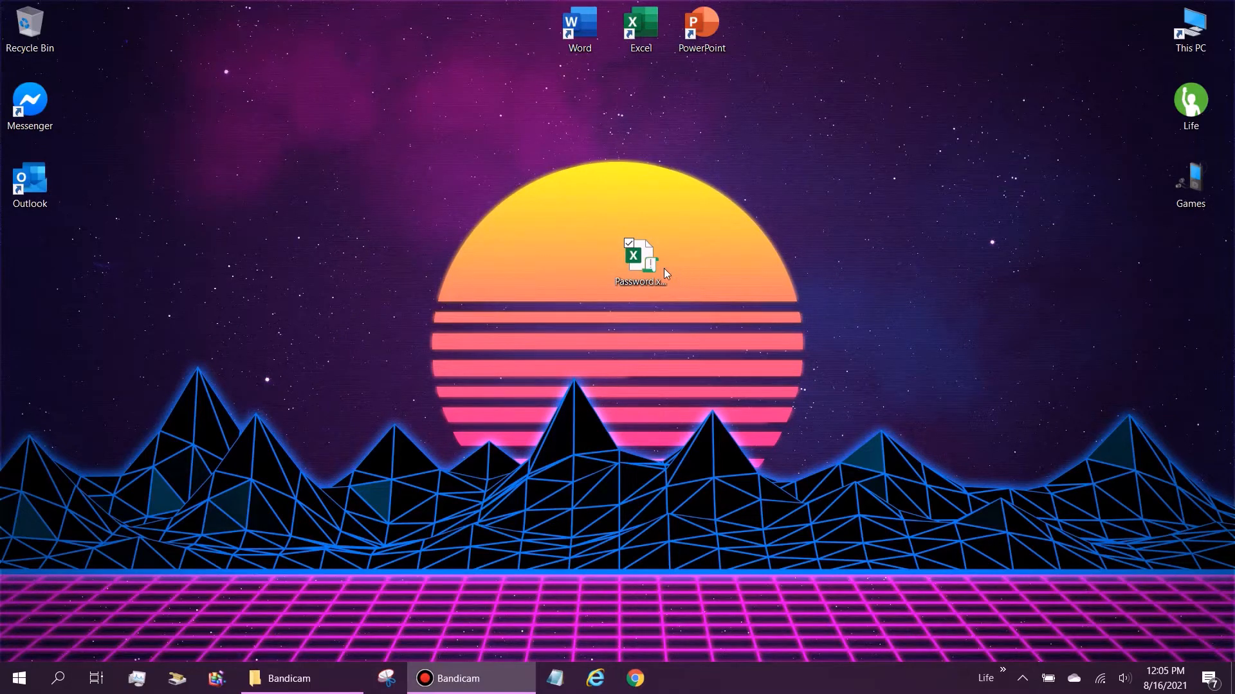
# Step: Launch Chrome and rerun the Google search for 'password eye icon'
pyautogui.click(638, 675)
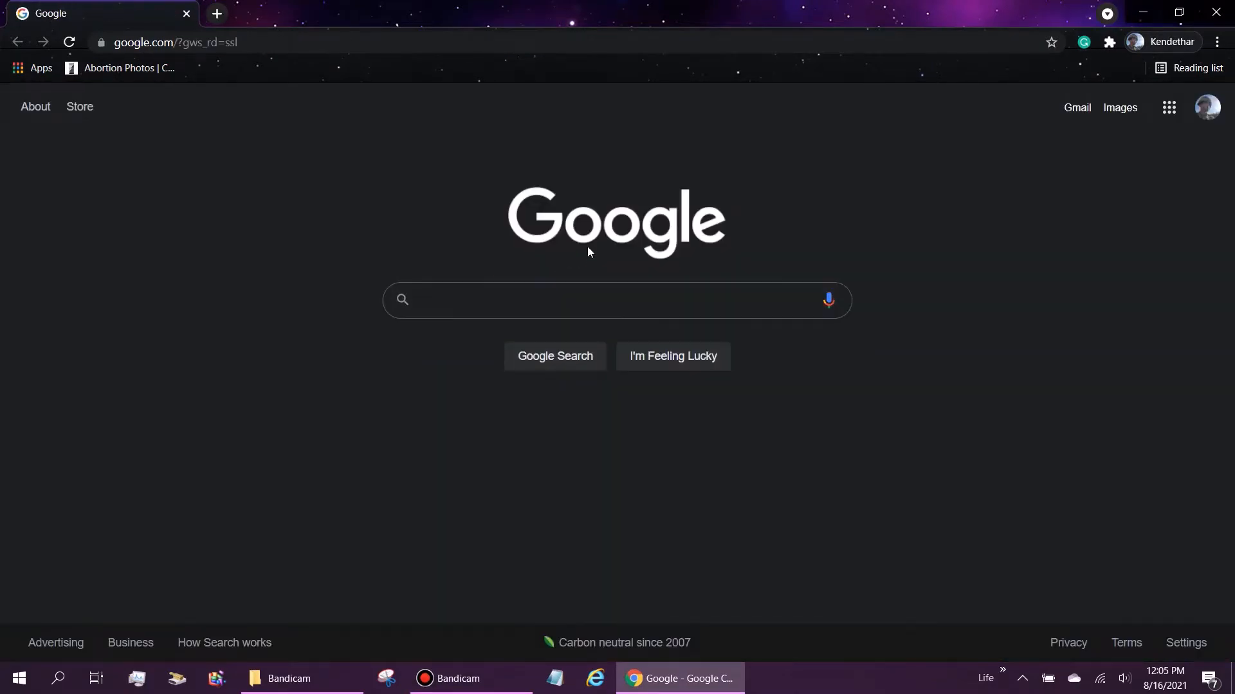
pyautogui.click(510, 298)
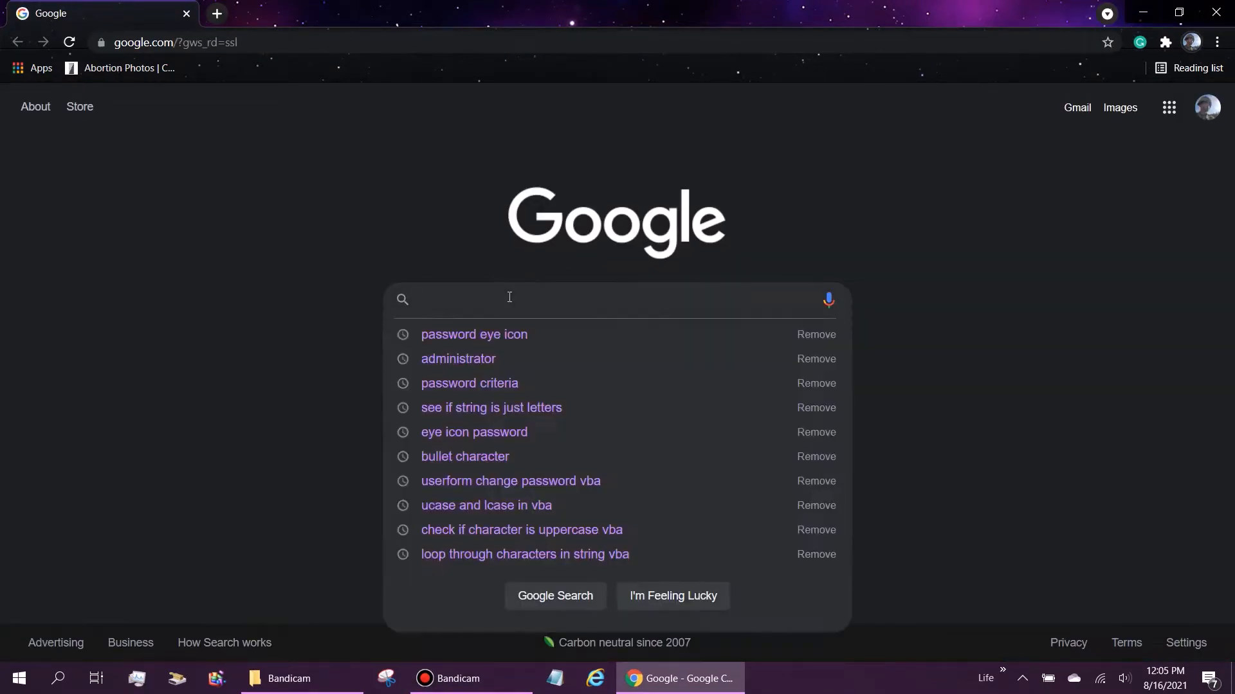
pyautogui.click(512, 343)
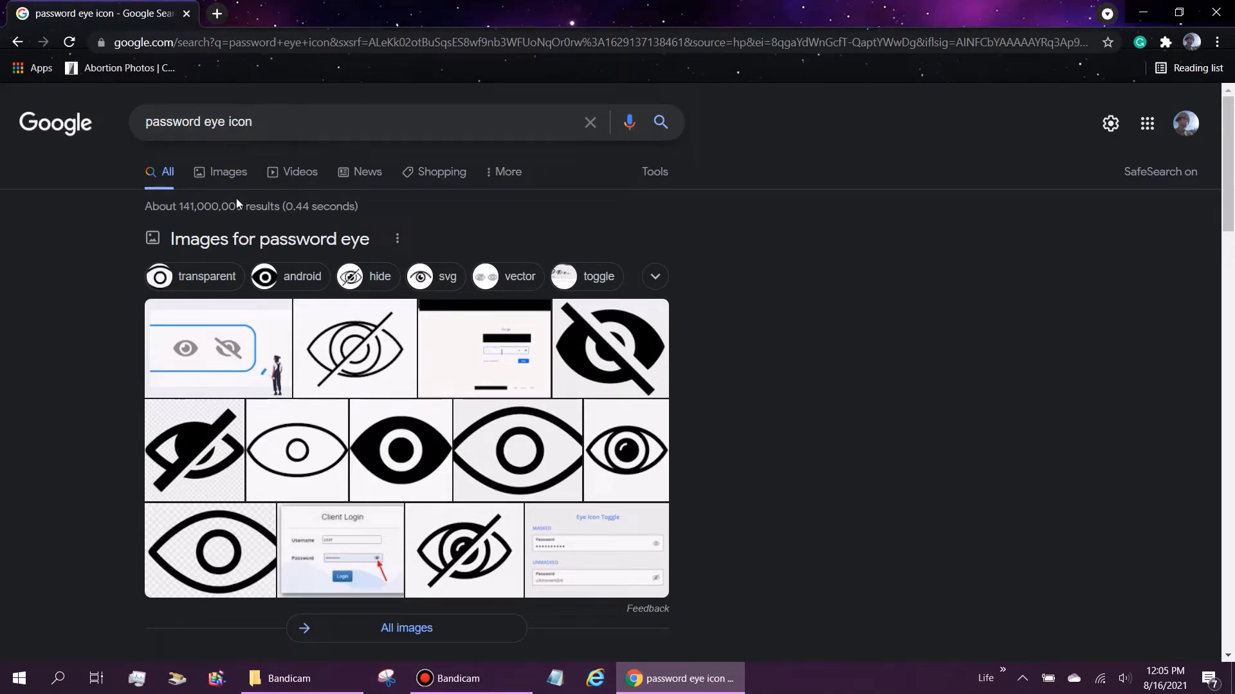
pyautogui.click(222, 171)
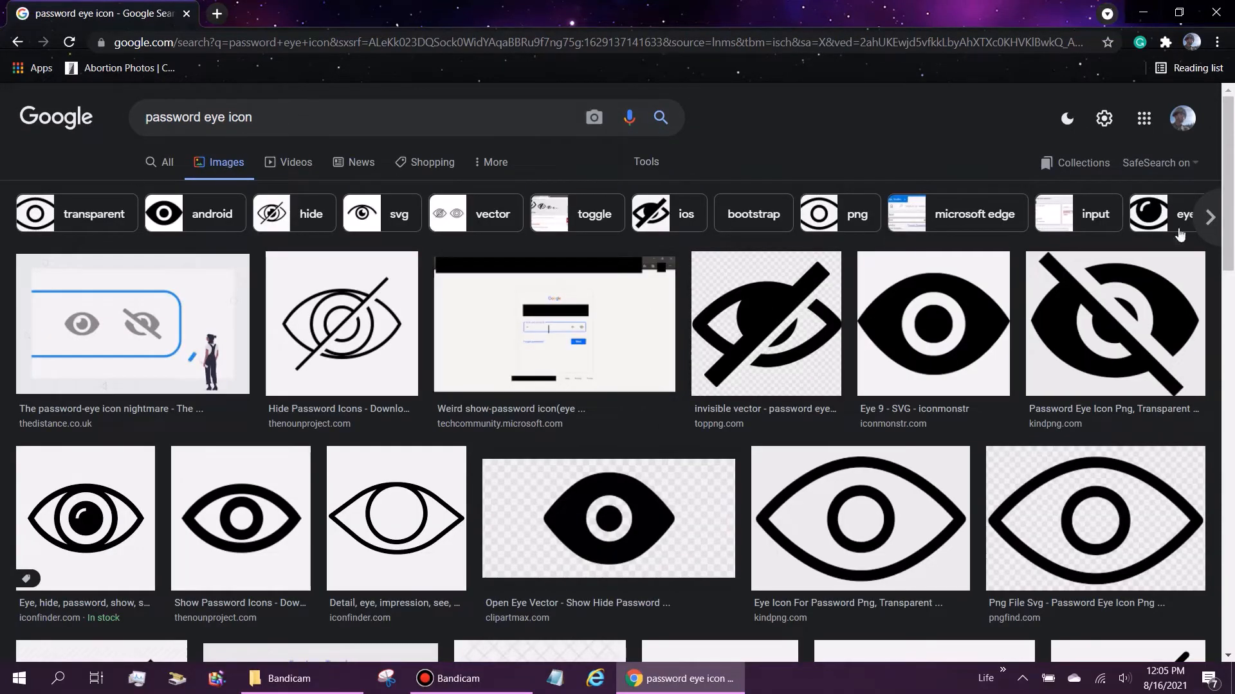
pyautogui.scroll(-1, 1231, 226)
pyautogui.scroll(-10, 1231, 226)
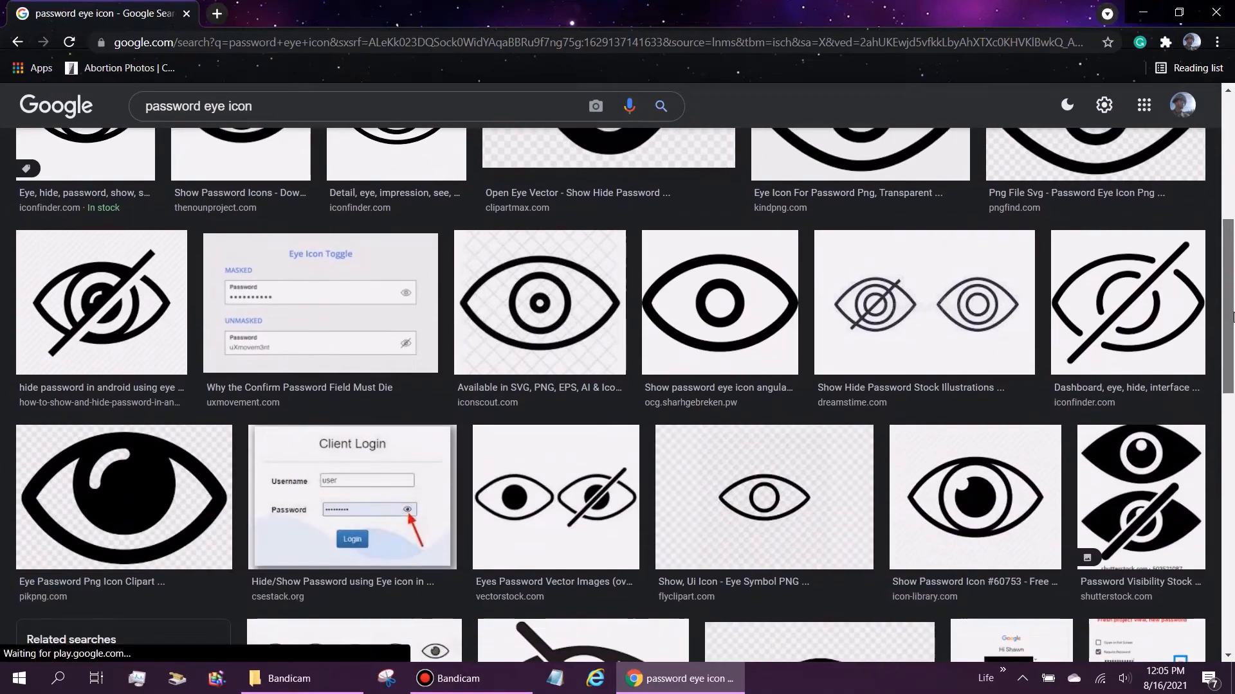
pyautogui.scroll(-5, 1231, 386)
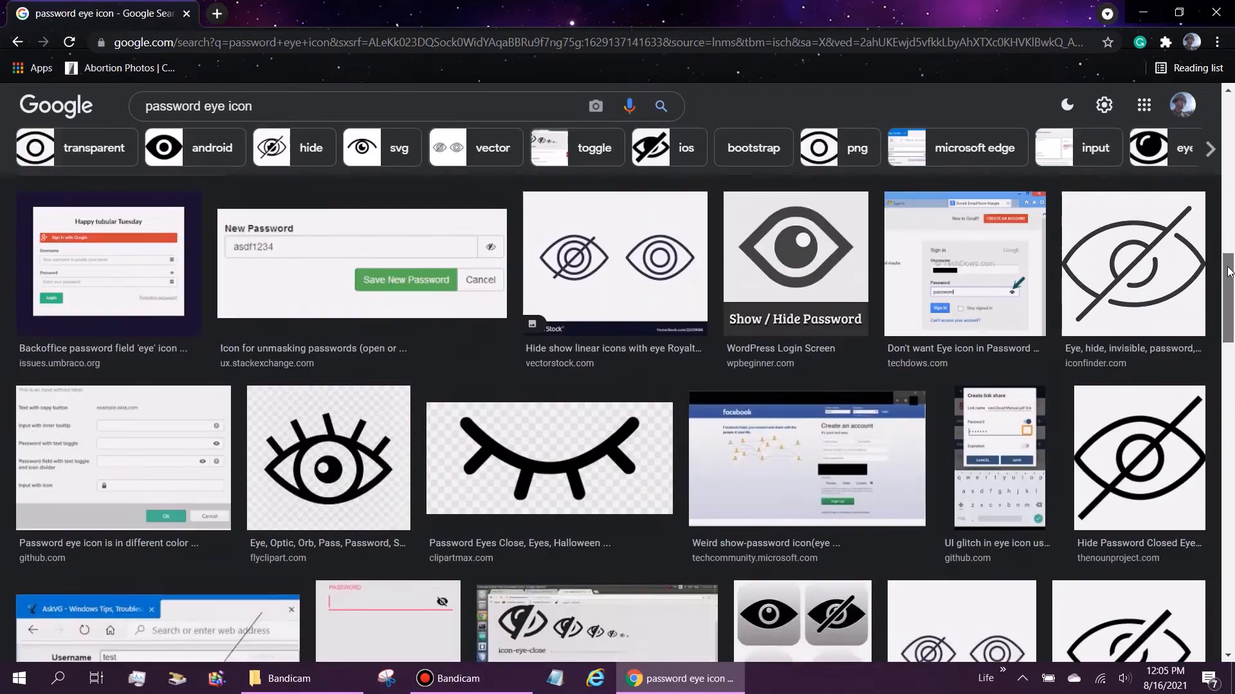
pyautogui.moveTo(1229, 272); pyautogui.dragTo(1232, 152)
pyautogui.scroll(-2, 1231, 170)
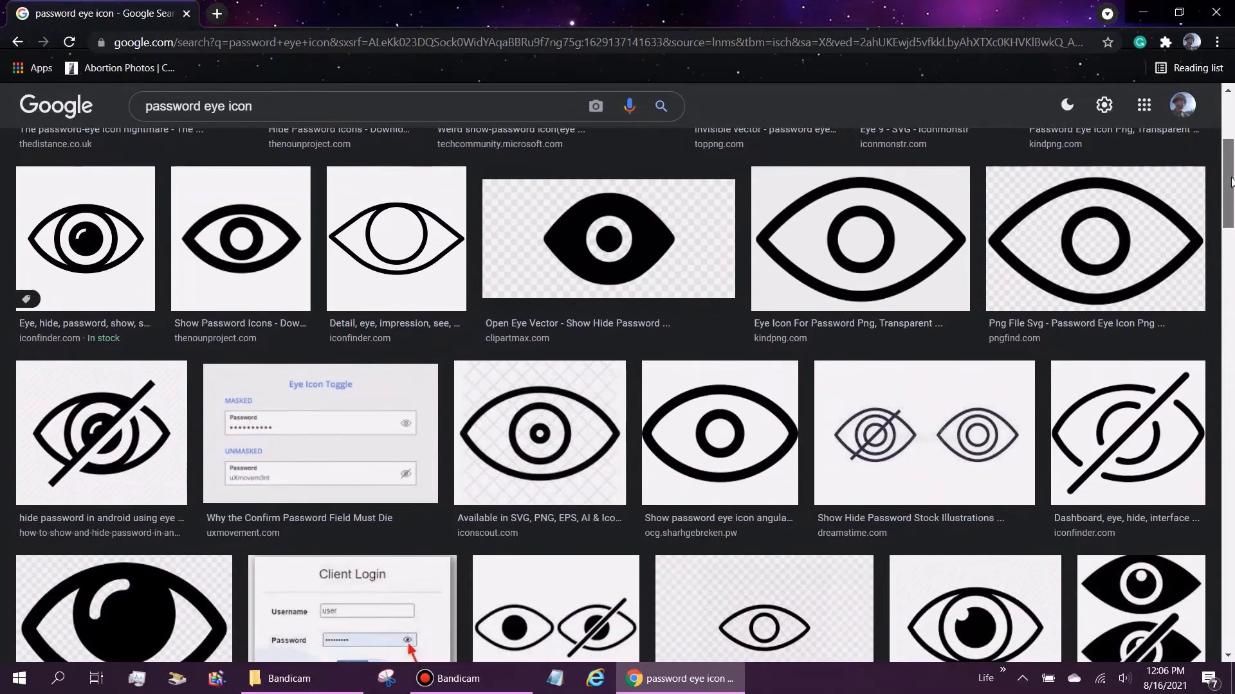
pyautogui.scroll(1, 945, 193)
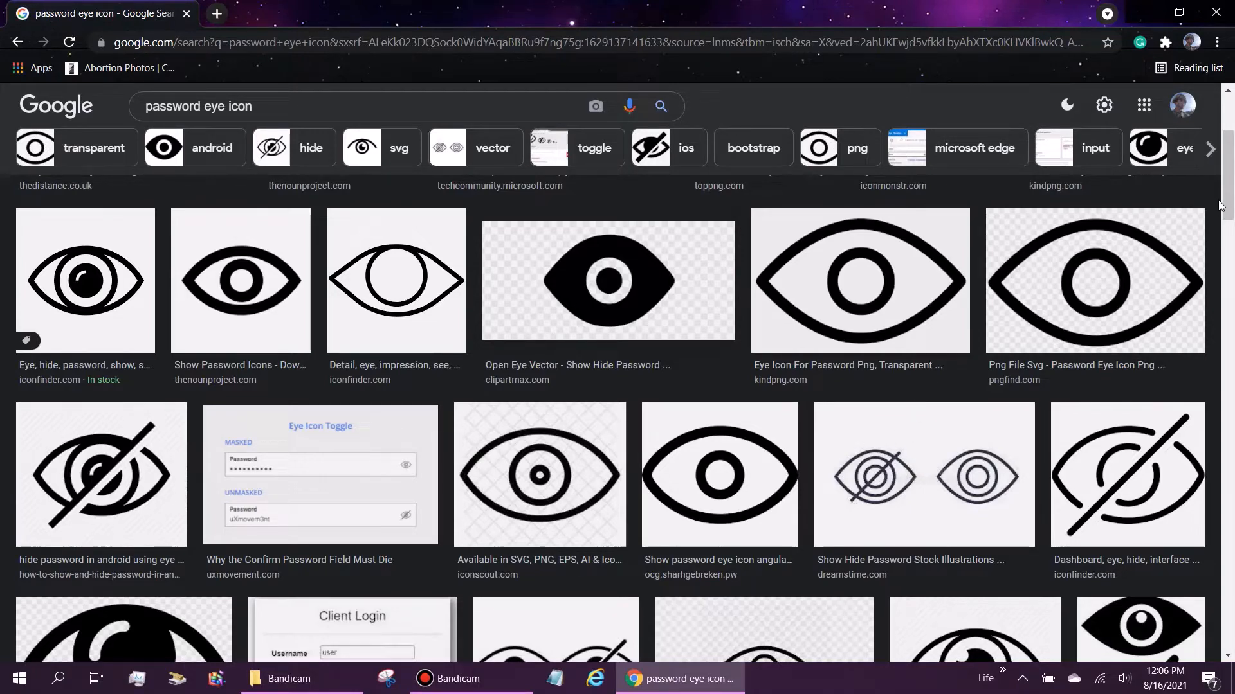
pyautogui.moveTo(1227, 190)
pyautogui.mouseDown()
pyautogui.moveTo(1227, 152)
pyautogui.moveTo(1228, 202)
pyautogui.mouseUp()
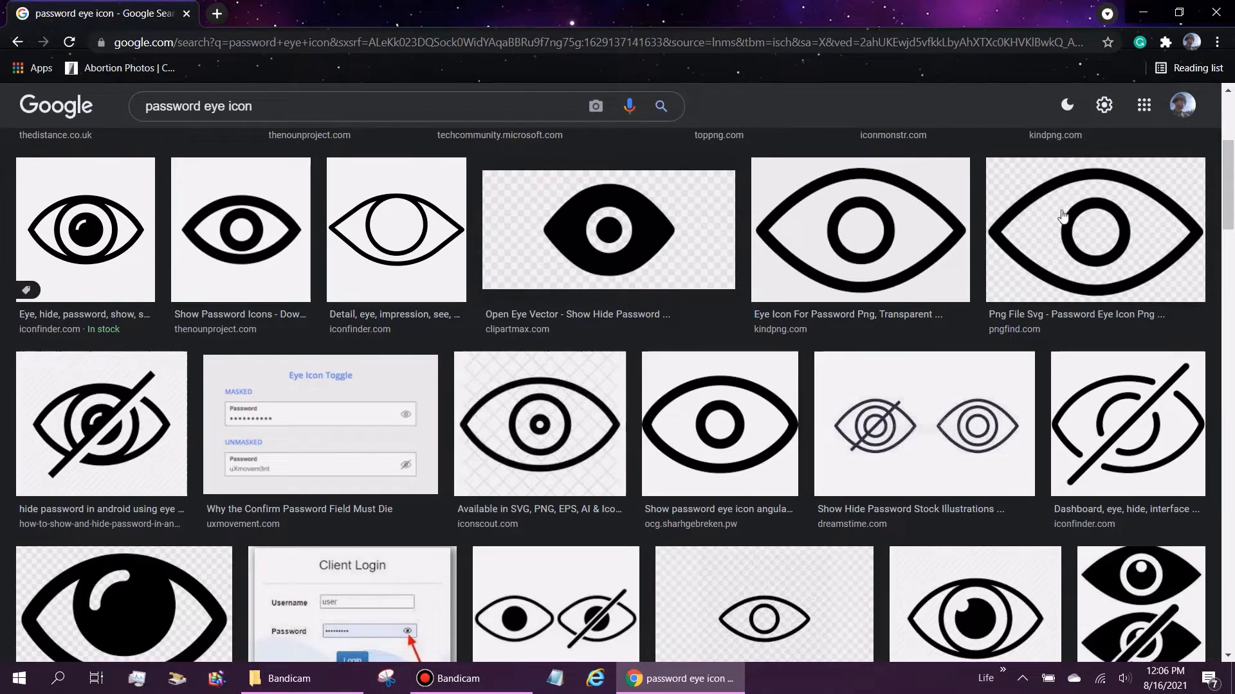
# Step: Preview several eye icon results, ending on the VectorStock open and crossed-out eye image
pyautogui.click(162, 403)
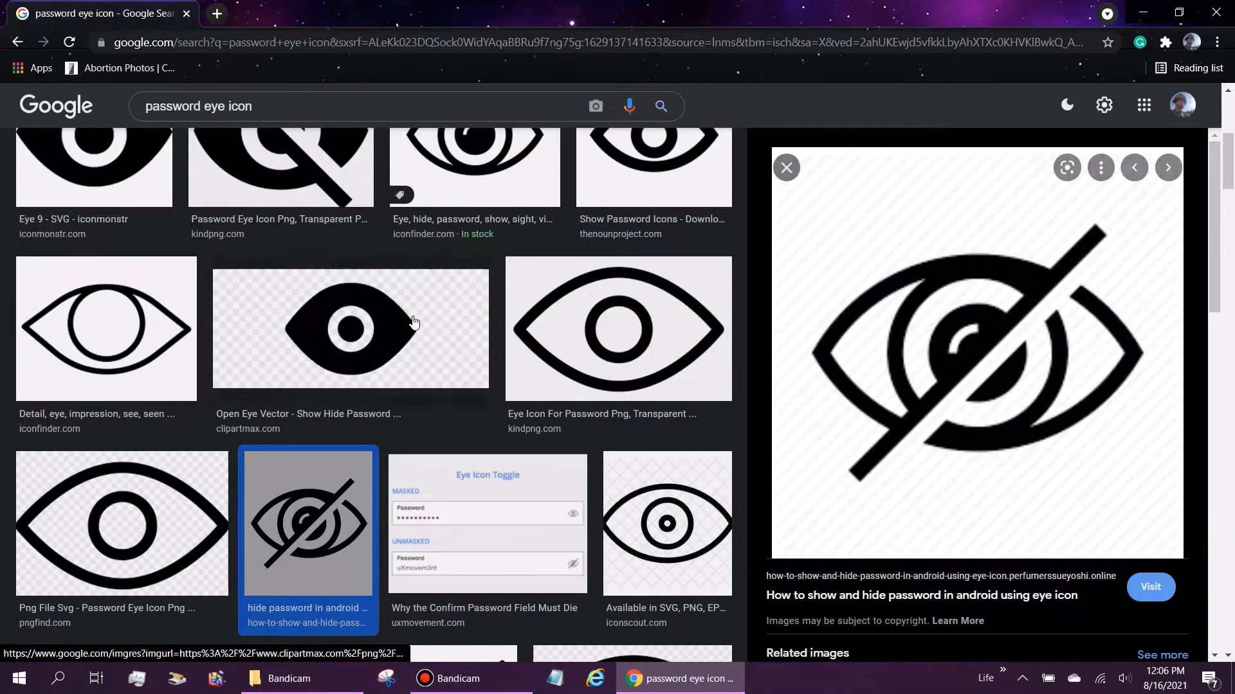
pyautogui.click(413, 323)
pyautogui.scroll(5, 413, 323)
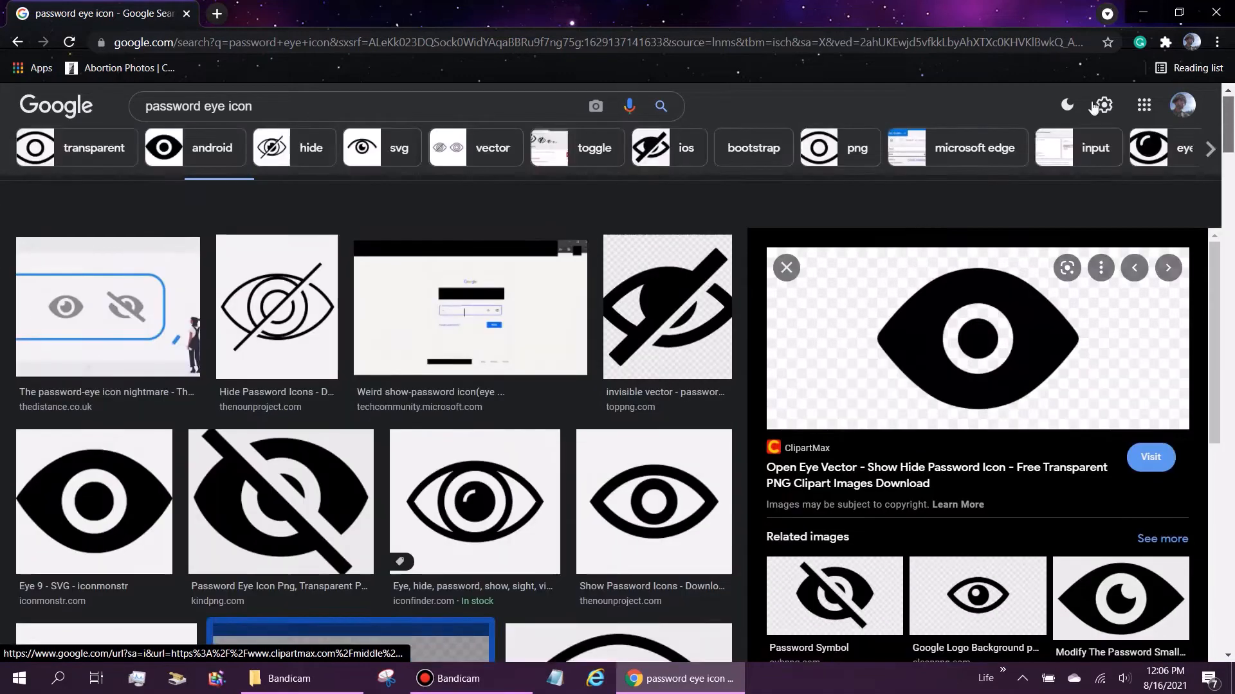
pyautogui.hotkey('alt', 'Left')
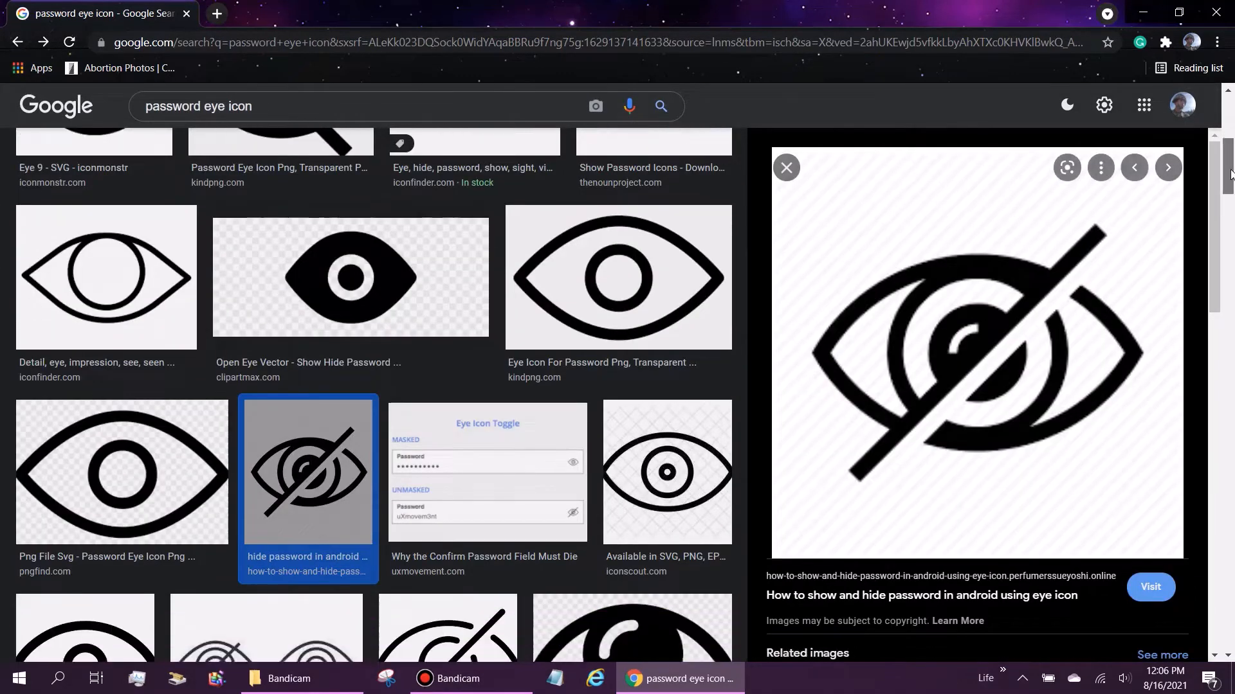
pyautogui.click(16, 46)
pyautogui.scroll(-2, 1010, 231)
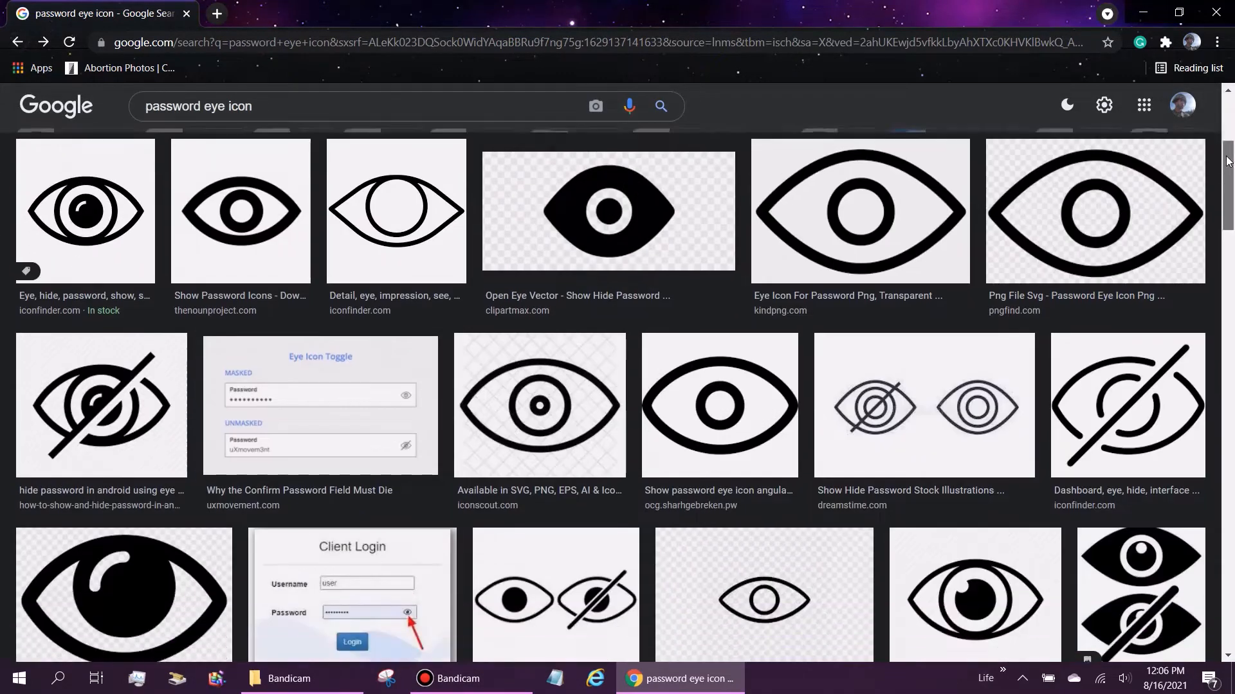
pyautogui.click(950, 297)
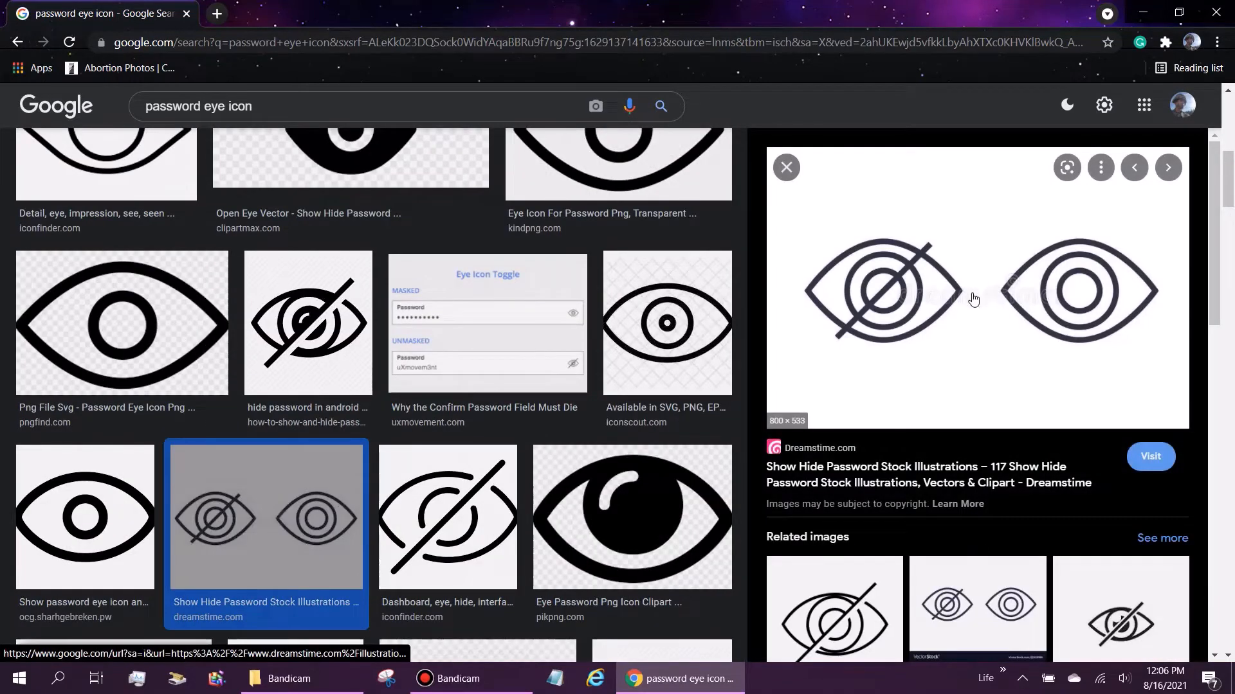
pyautogui.moveTo(1214, 245); pyautogui.dragTo(1208, 390)
pyautogui.click(985, 329)
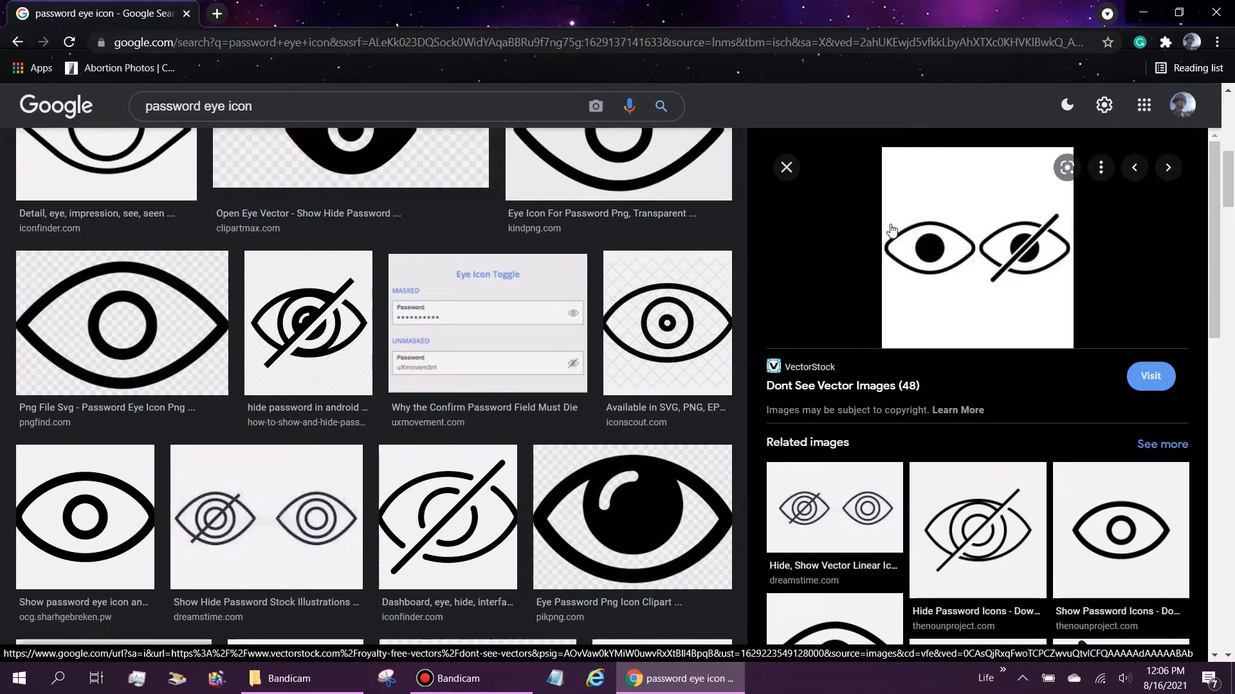
# Step: Save the VectorStock eye image to the Desktop and place its icon beside Password.xlsm
pyautogui.rightClick(941, 225)
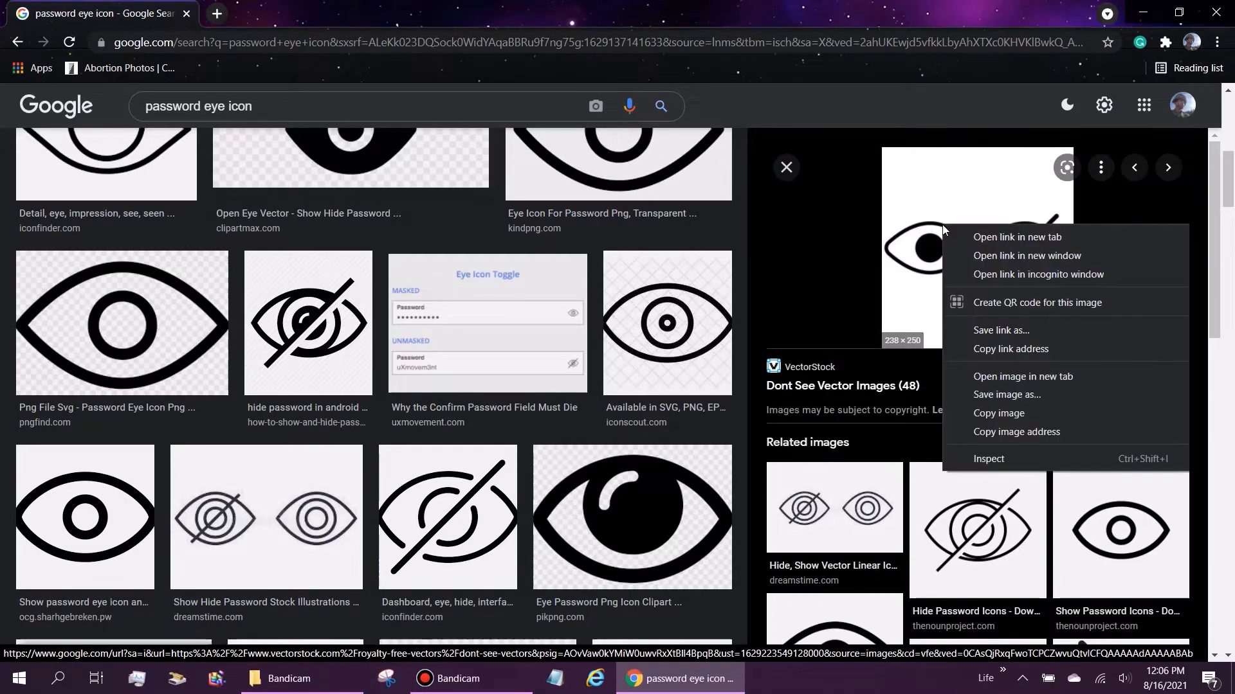
pyautogui.click(1006, 394)
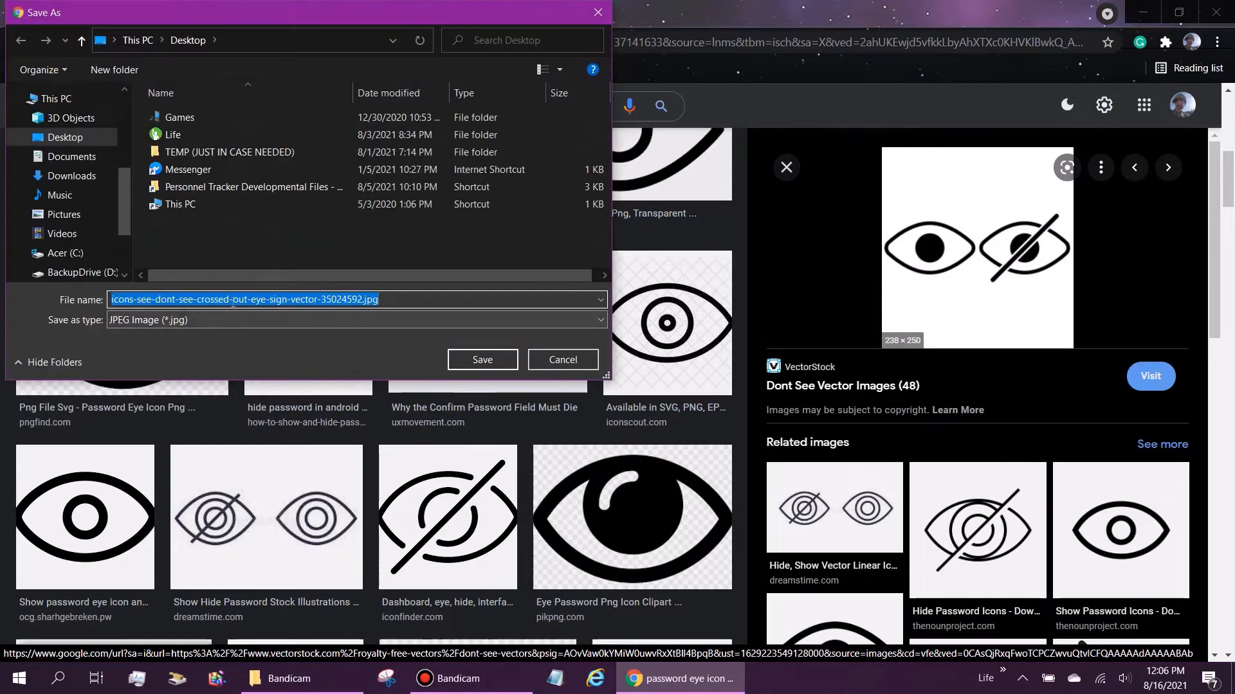
pyautogui.click(66, 142)
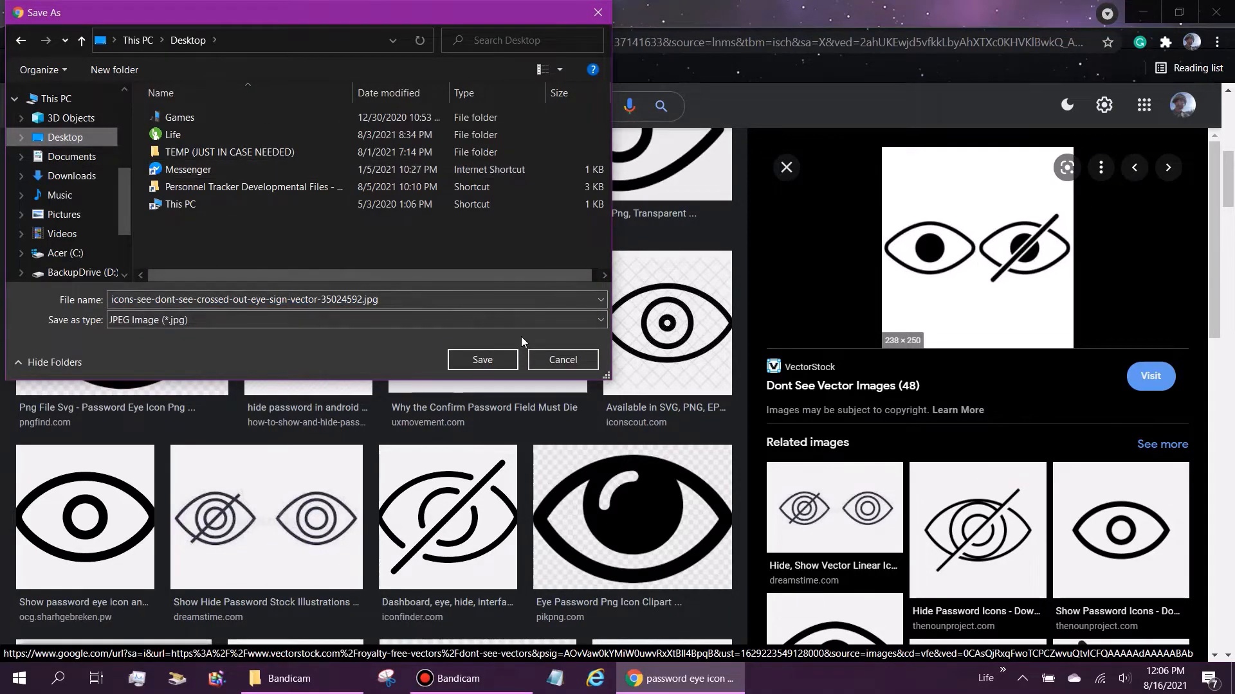
pyautogui.click(502, 359)
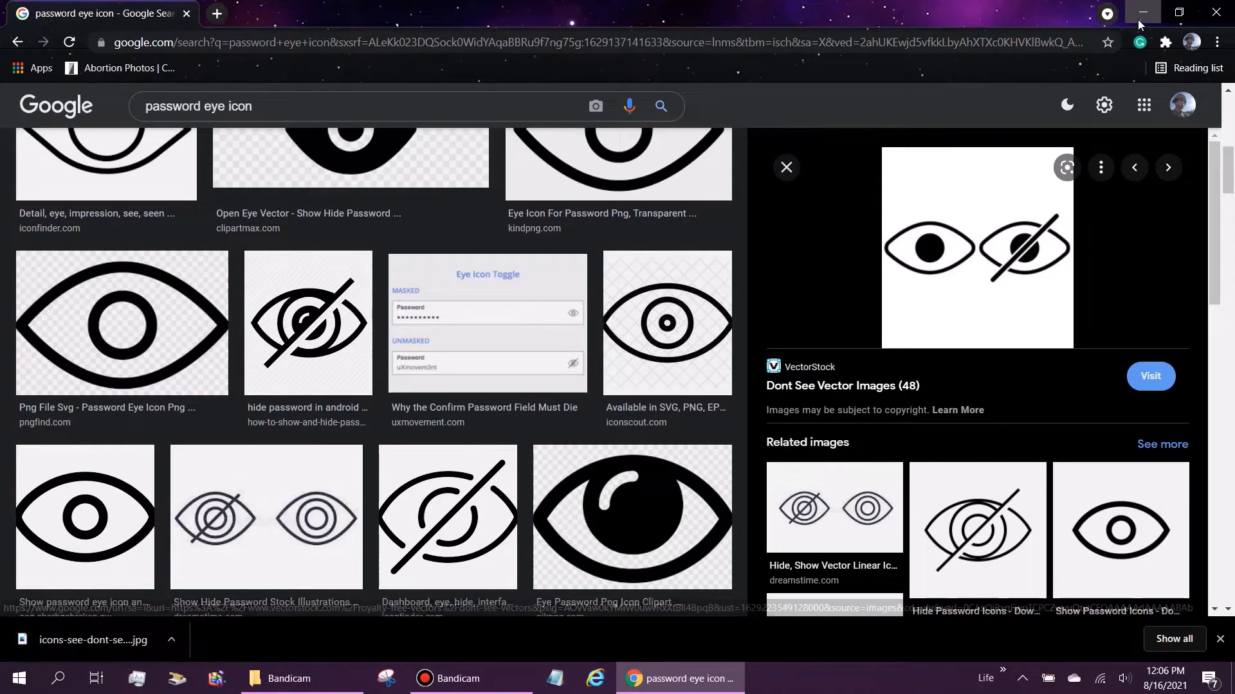
pyautogui.click(1143, 13)
pyautogui.moveTo(29, 256); pyautogui.dragTo(712, 275)
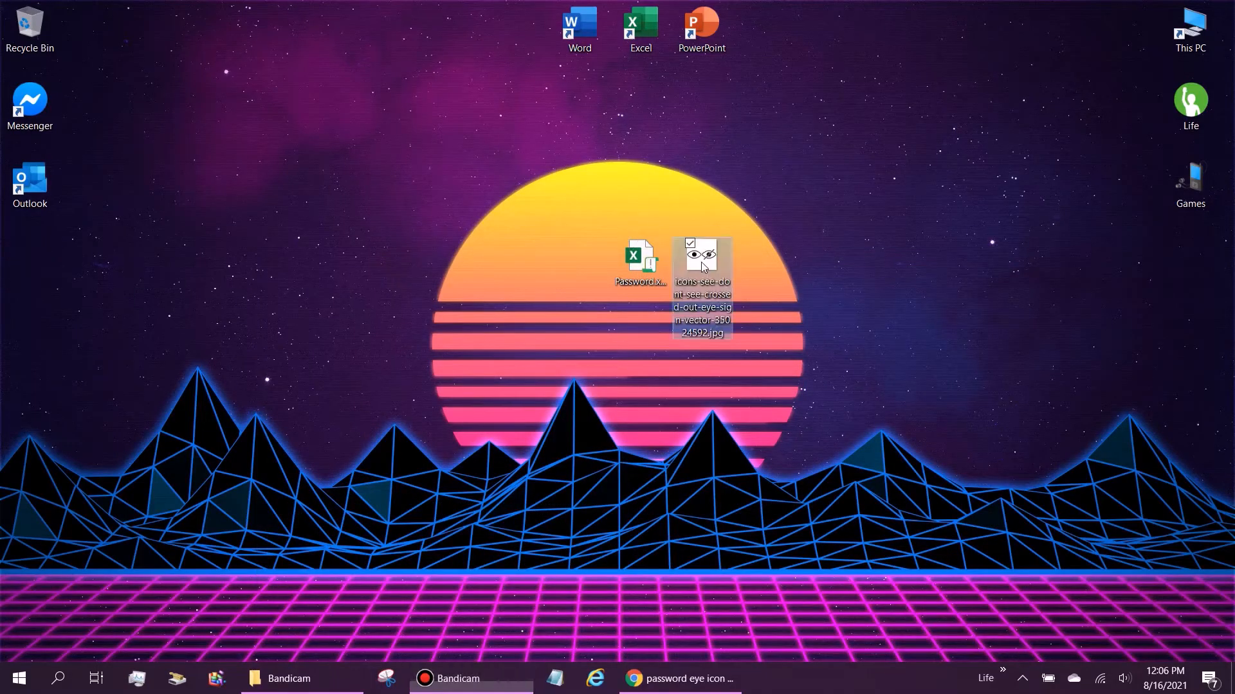
# Step: Clear the desktop selection and launch PowerPoint from its shortcut
pyautogui.click(604, 135)
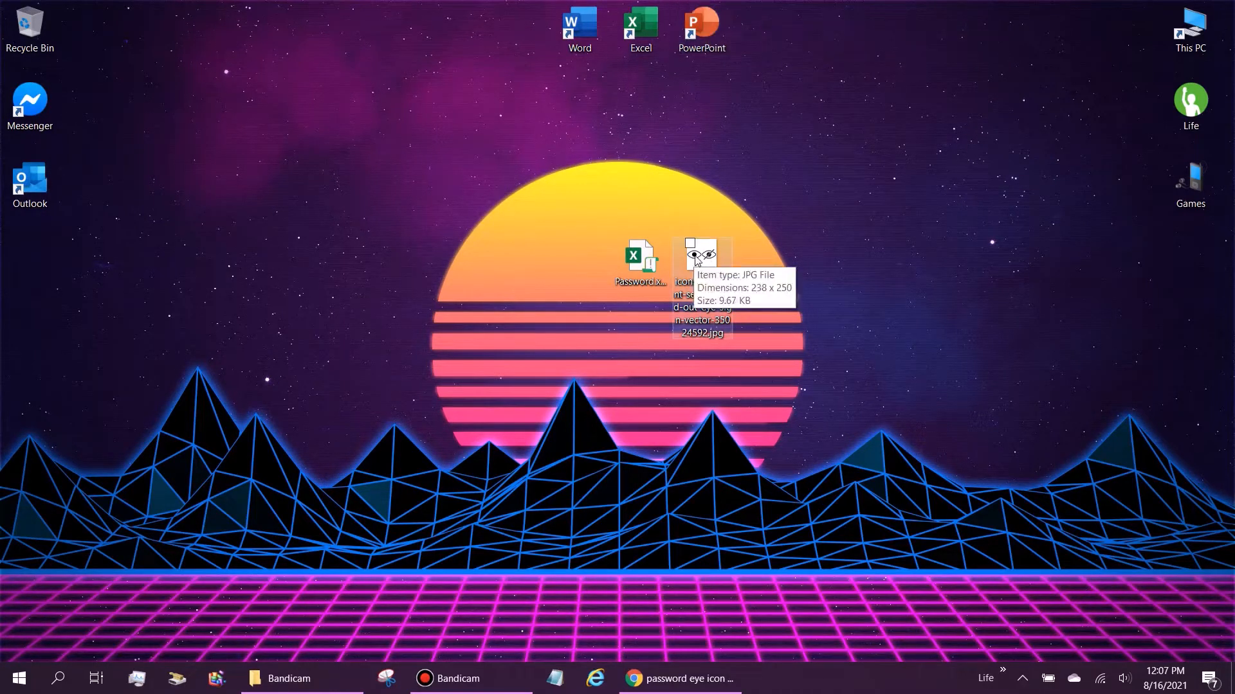
pyautogui.doubleClick(710, 34)
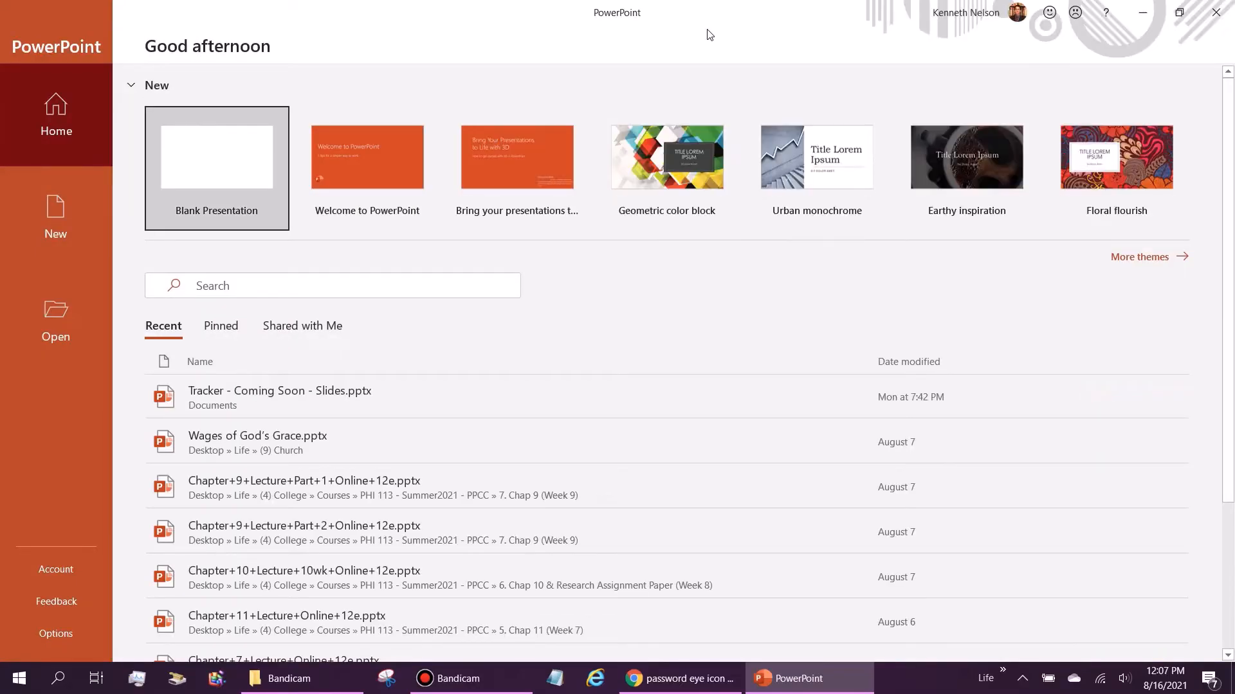
# Step: Start a blank presentation and delete slide 1's title and subtitle placeholders
pyautogui.click(219, 157)
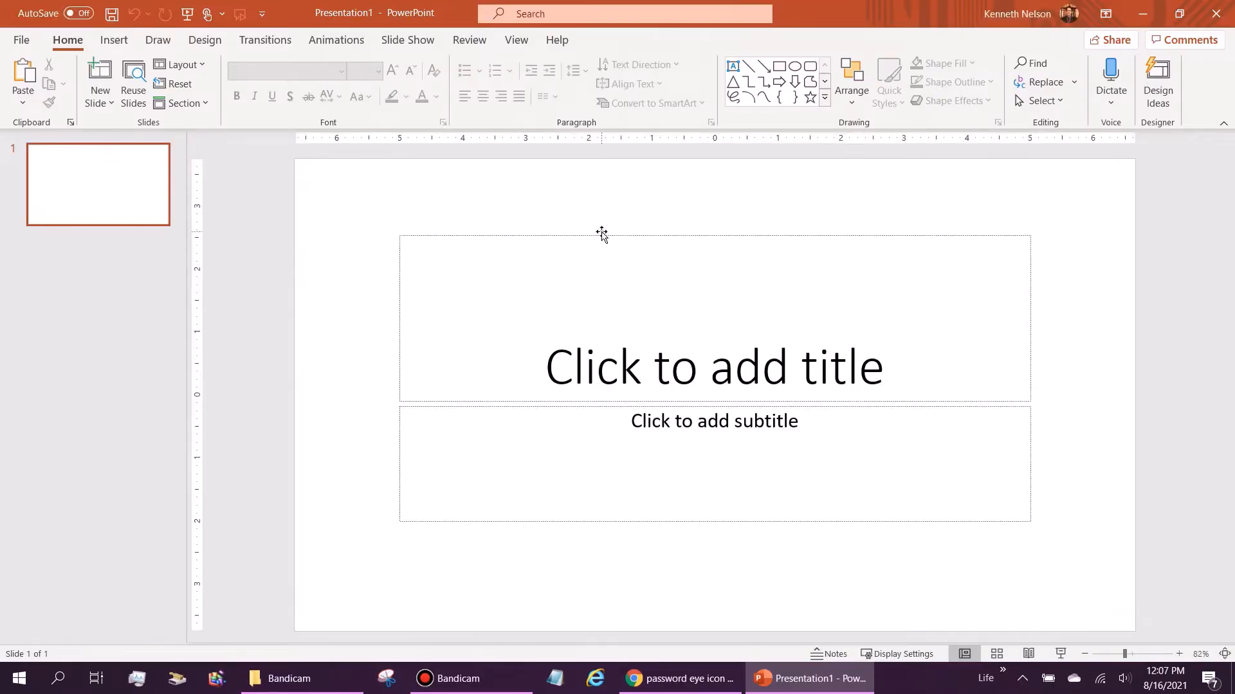
pyautogui.click(602, 236)
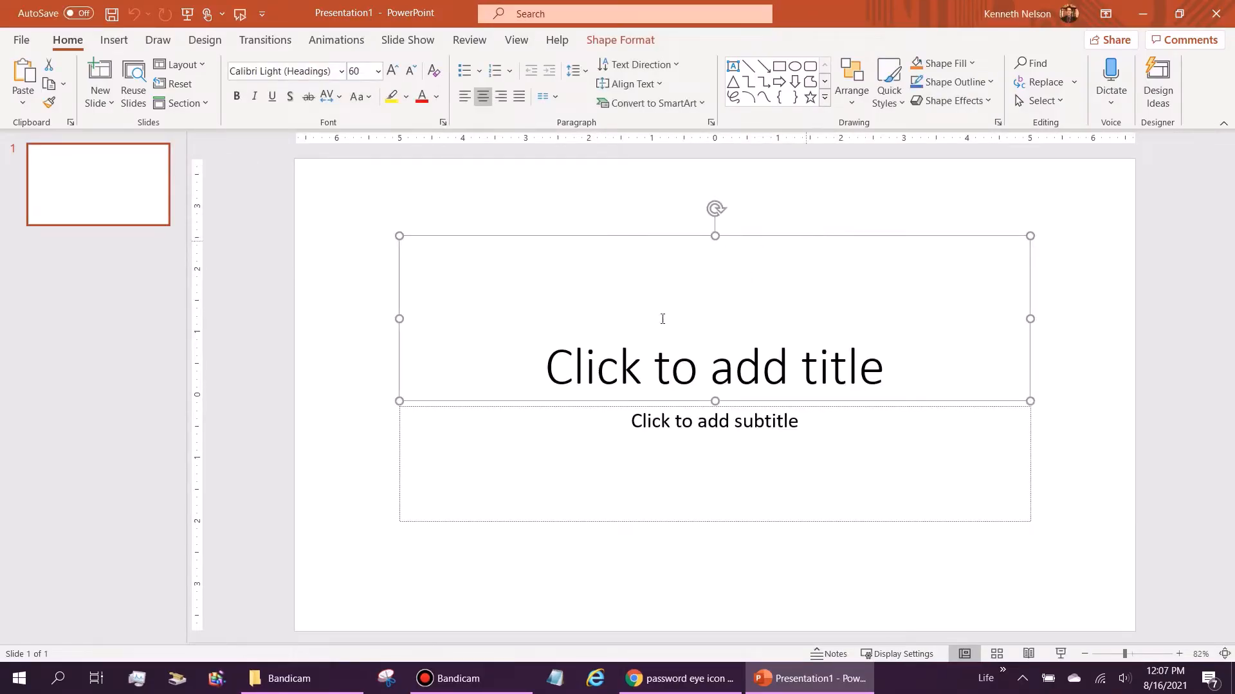
pyautogui.press('Delete')
pyautogui.click(581, 405)
pyautogui.press('Delete')
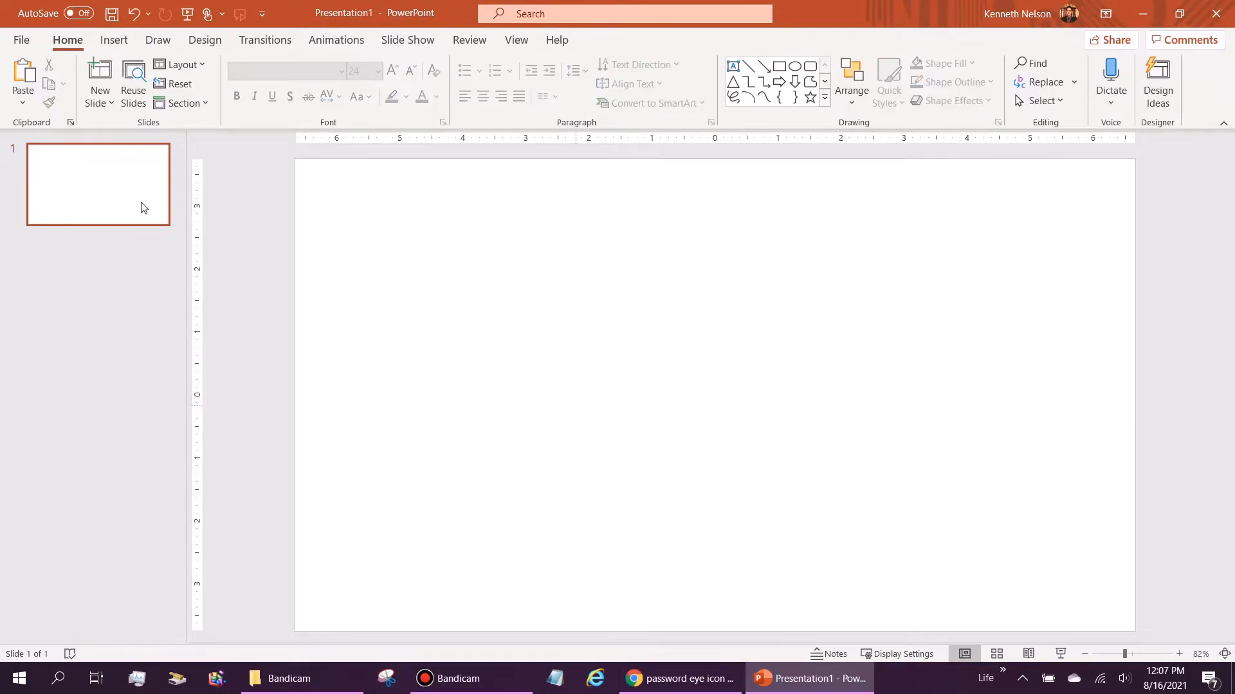
# Step: Add a second slide with the Blank layout and return to slide 1
pyautogui.click(109, 105)
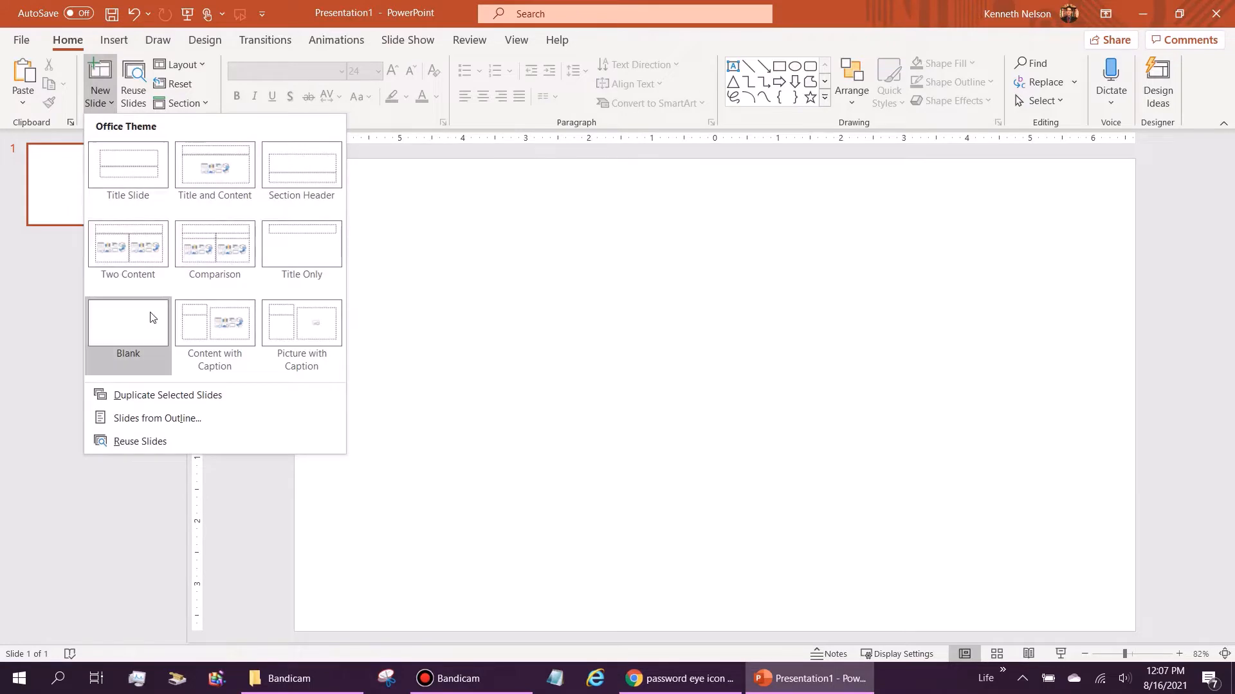
pyautogui.click(152, 317)
pyautogui.click(126, 189)
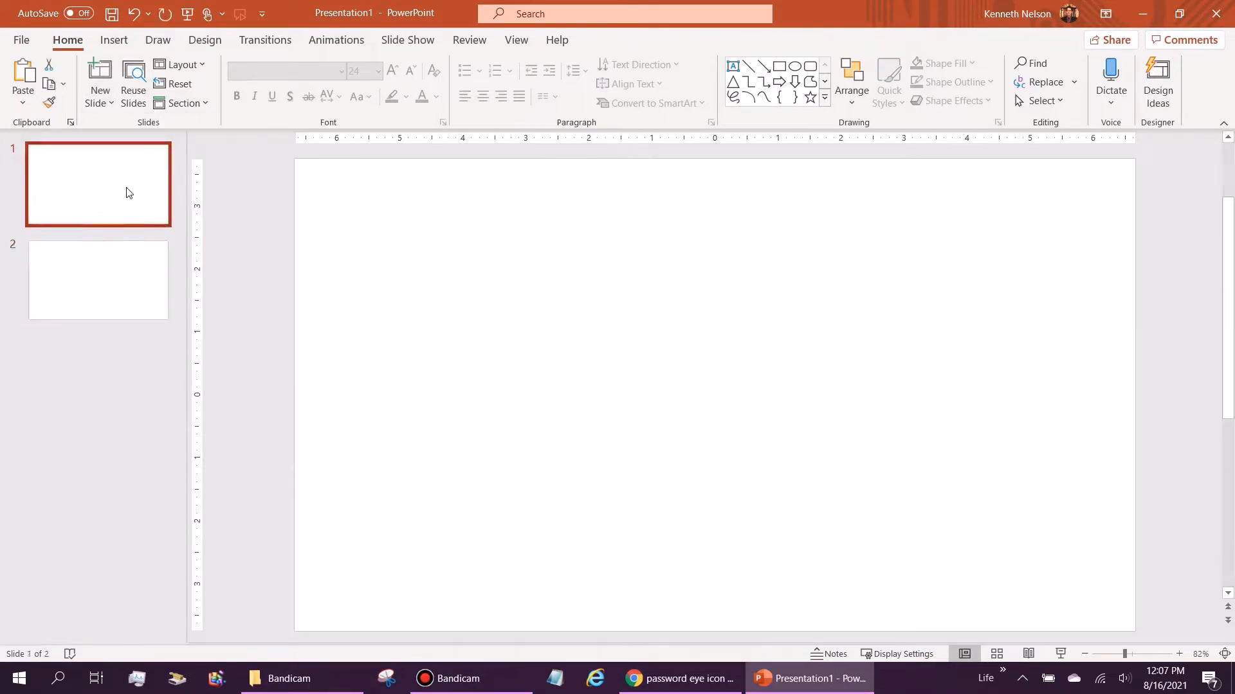
pyautogui.click(546, 274)
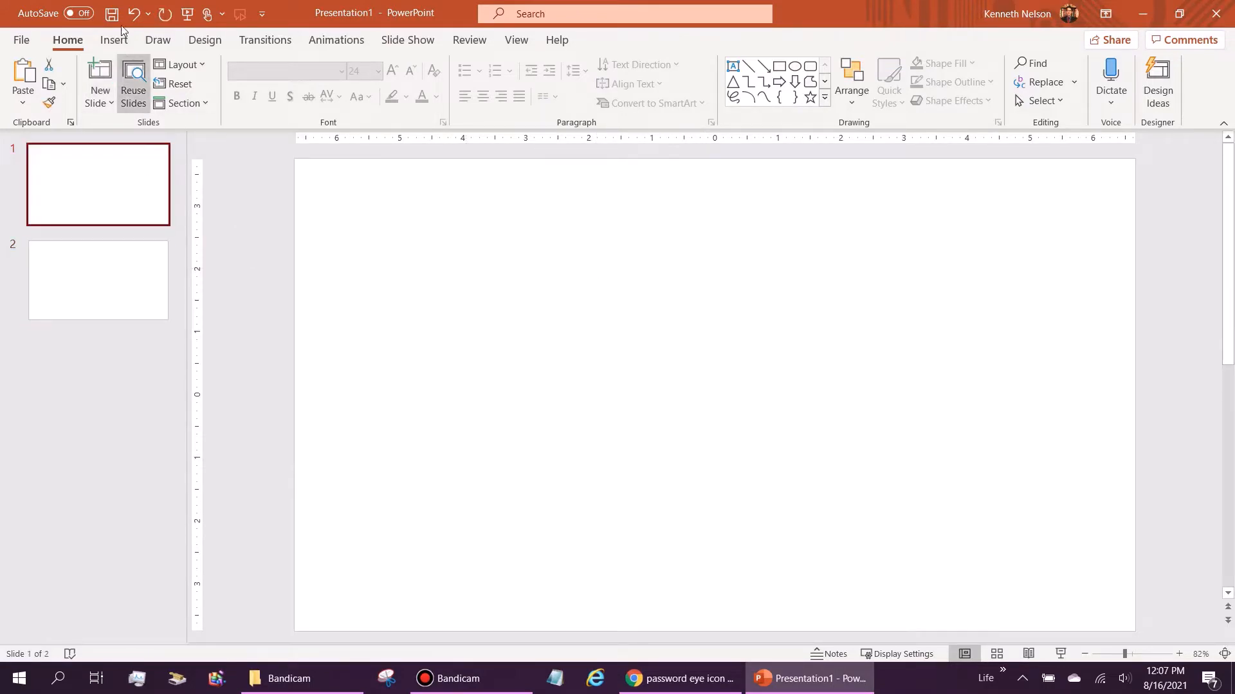
pyautogui.click(115, 41)
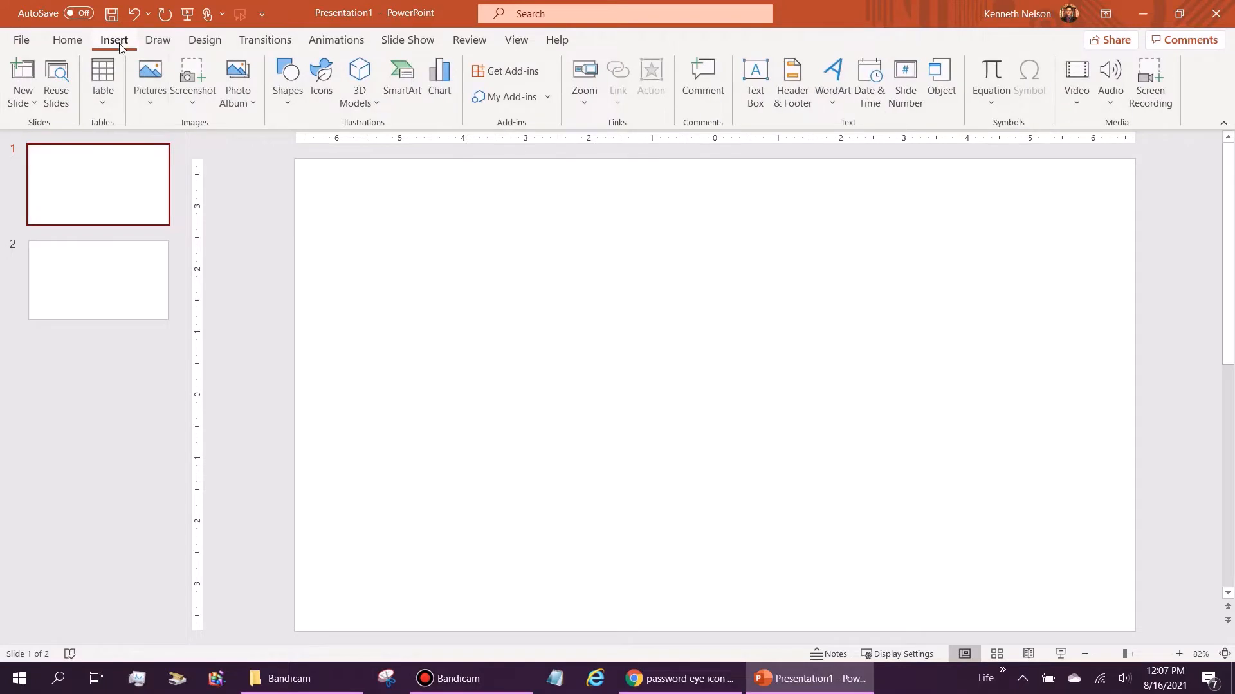
# Step: Insert the downloaded eye icons JPG from the Desktop onto slide 1
pyautogui.click(148, 102)
pyautogui.click(198, 155)
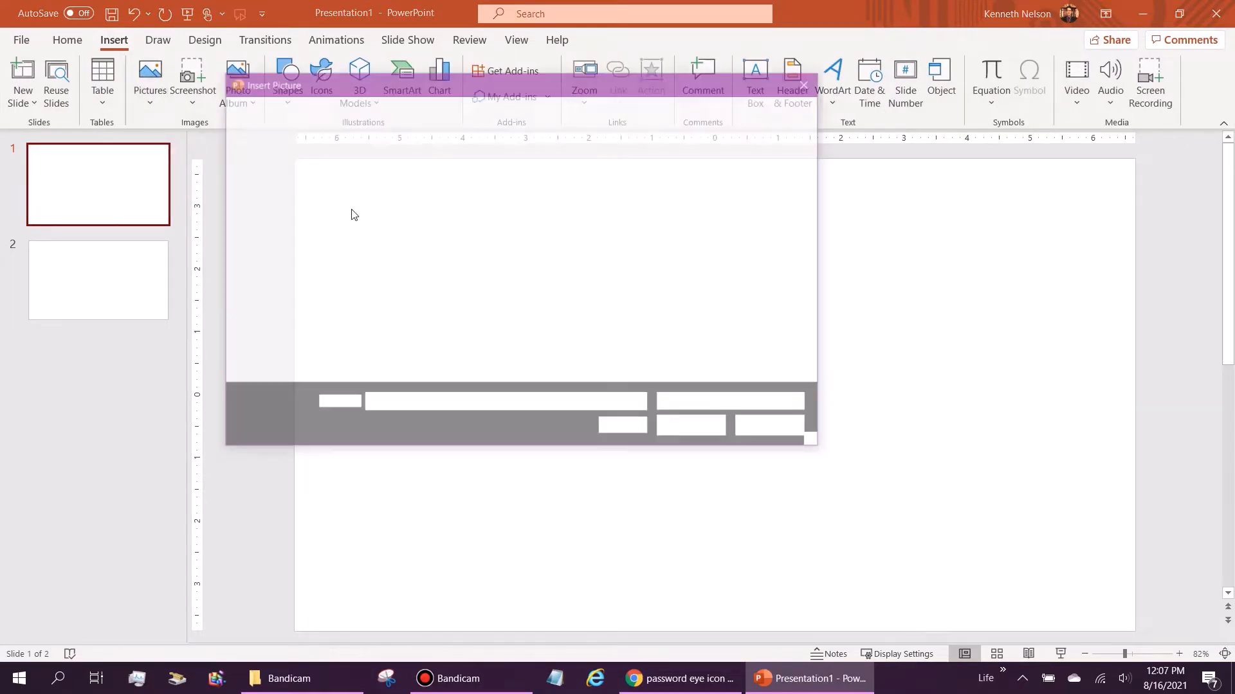
pyautogui.scroll(-2, 315, 225)
pyautogui.click(298, 242)
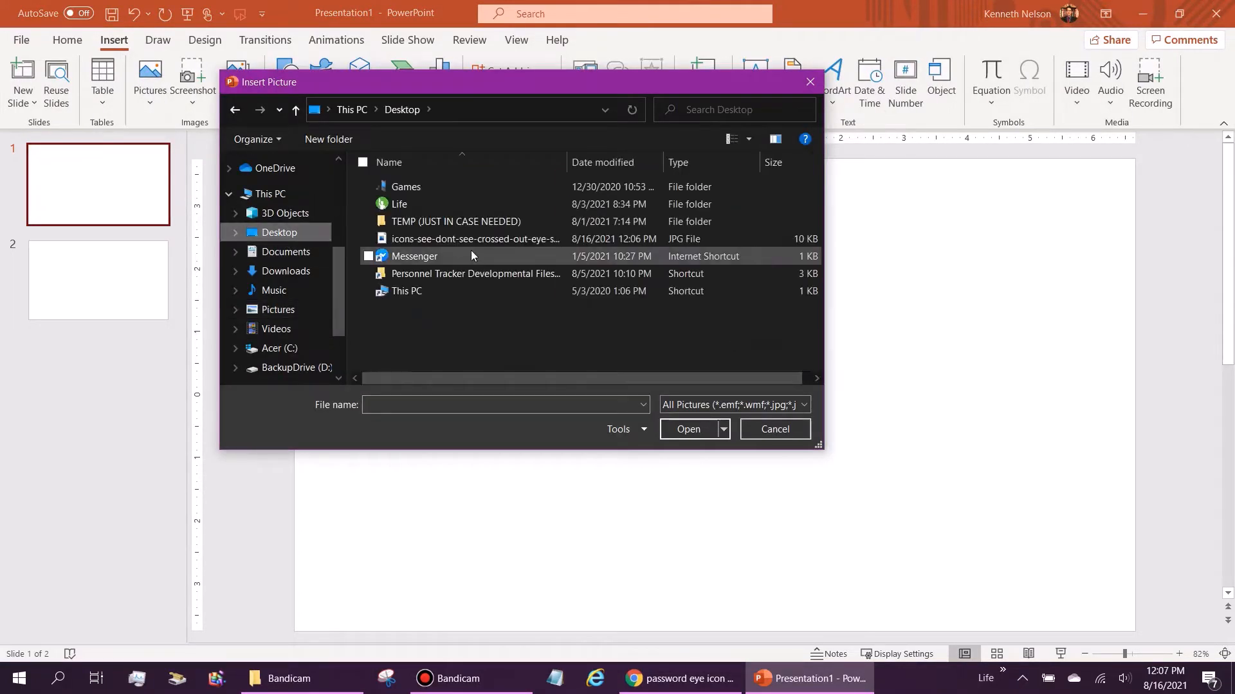
pyautogui.click(465, 237)
pyautogui.click(688, 430)
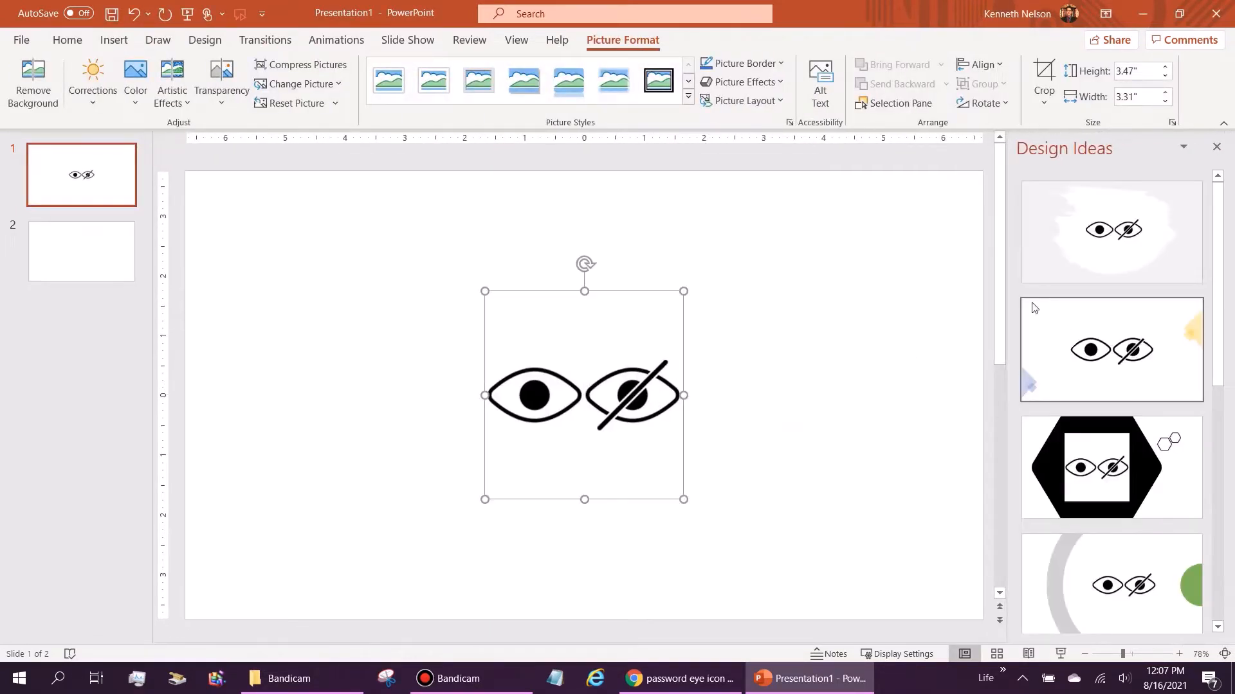
# Step: Enlarge the eye picture to 7" tall and move it up and left on the slide
pyautogui.click(1216, 147)
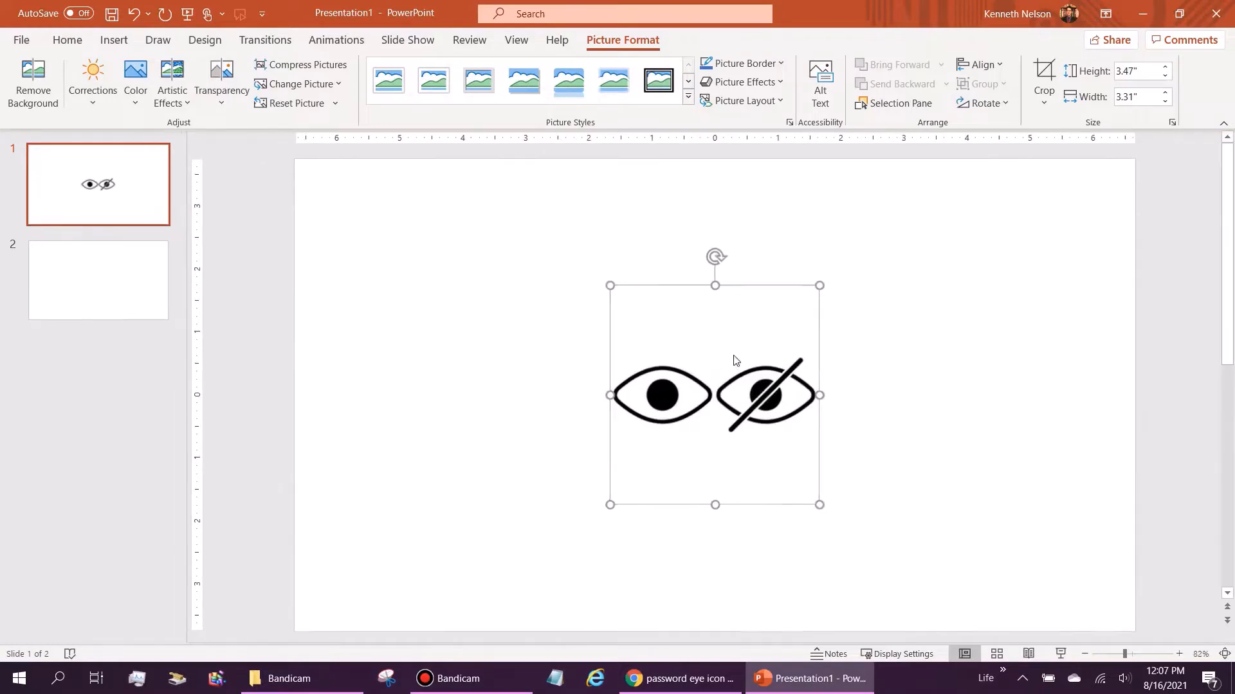
pyautogui.moveTo(733, 353); pyautogui.dragTo(459, 315)
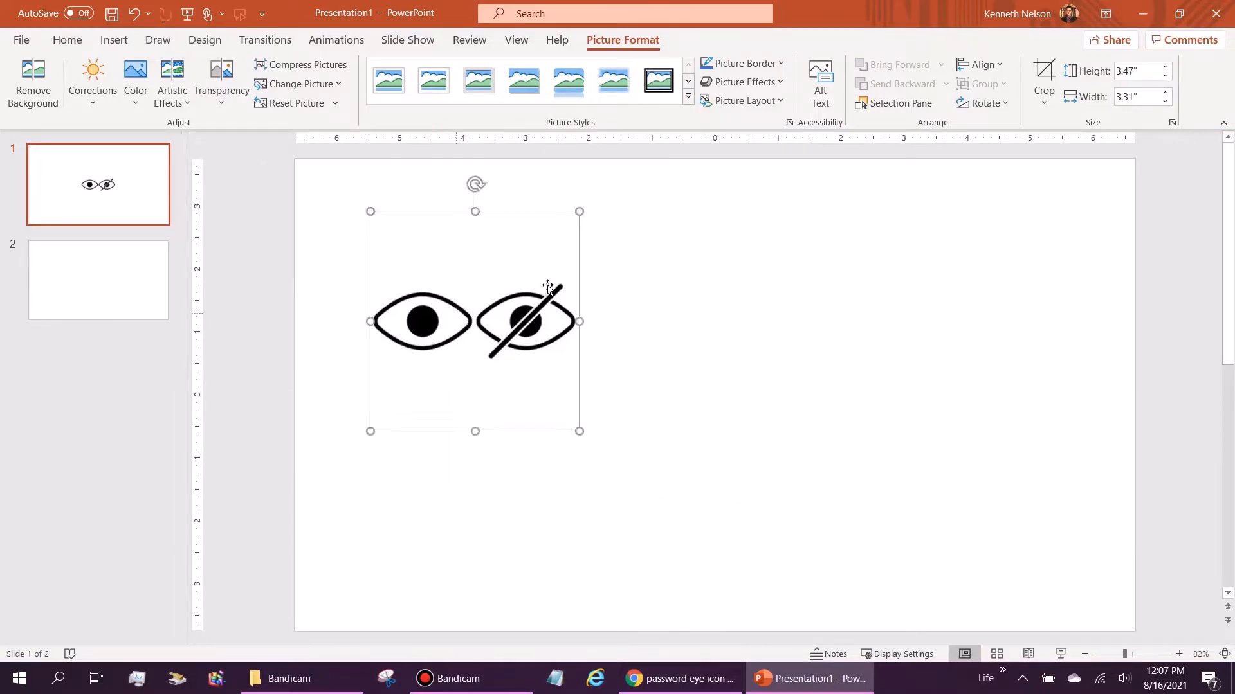
pyautogui.click(1137, 74)
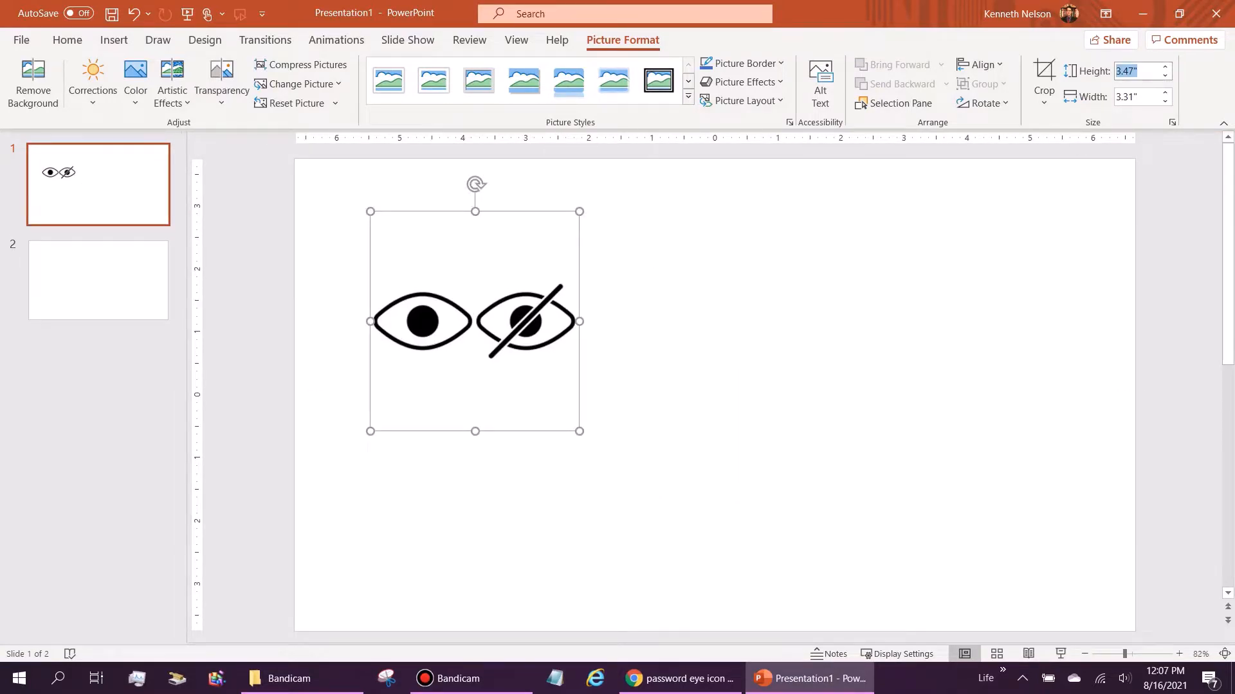
pyautogui.write('7')
pyautogui.press('Return')
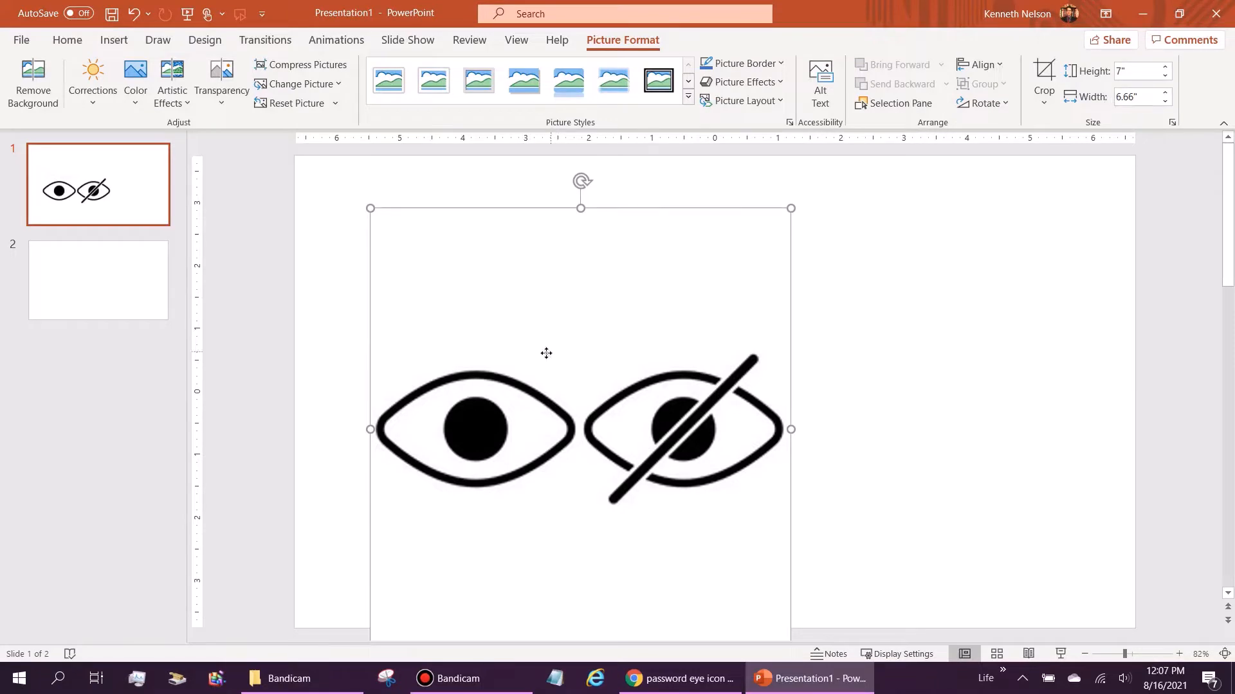
pyautogui.moveTo(546, 353); pyautogui.dragTo(504, 306)
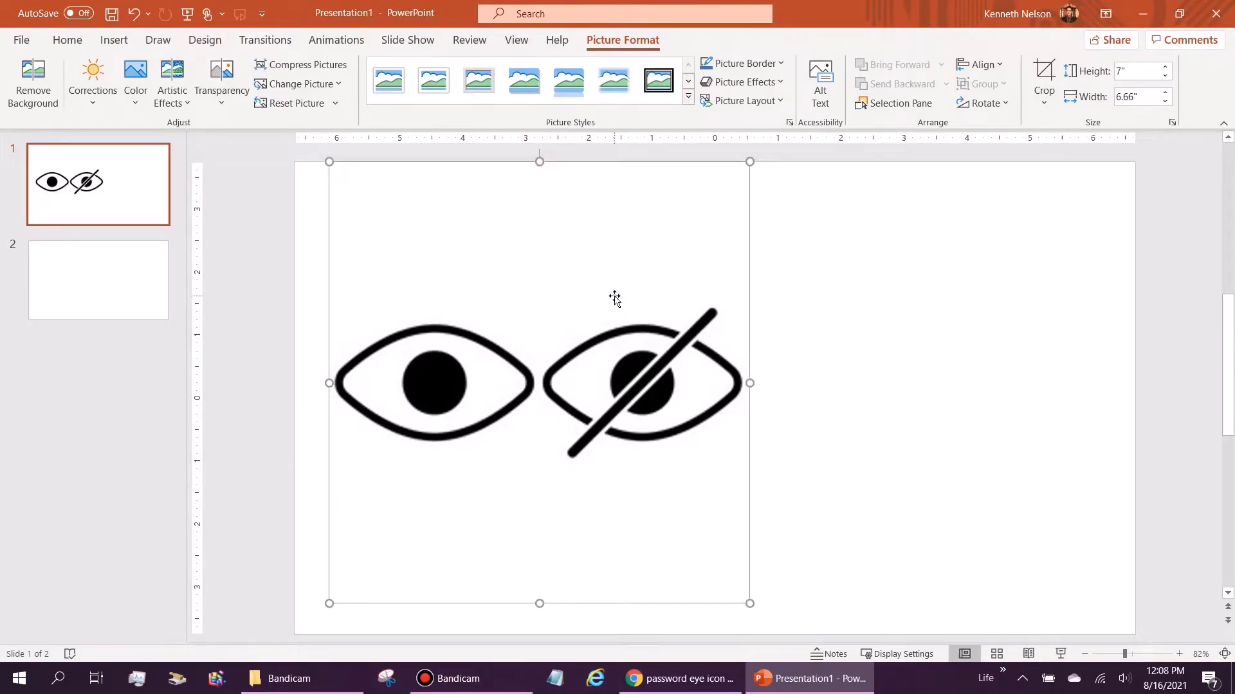
pyautogui.click(105, 268)
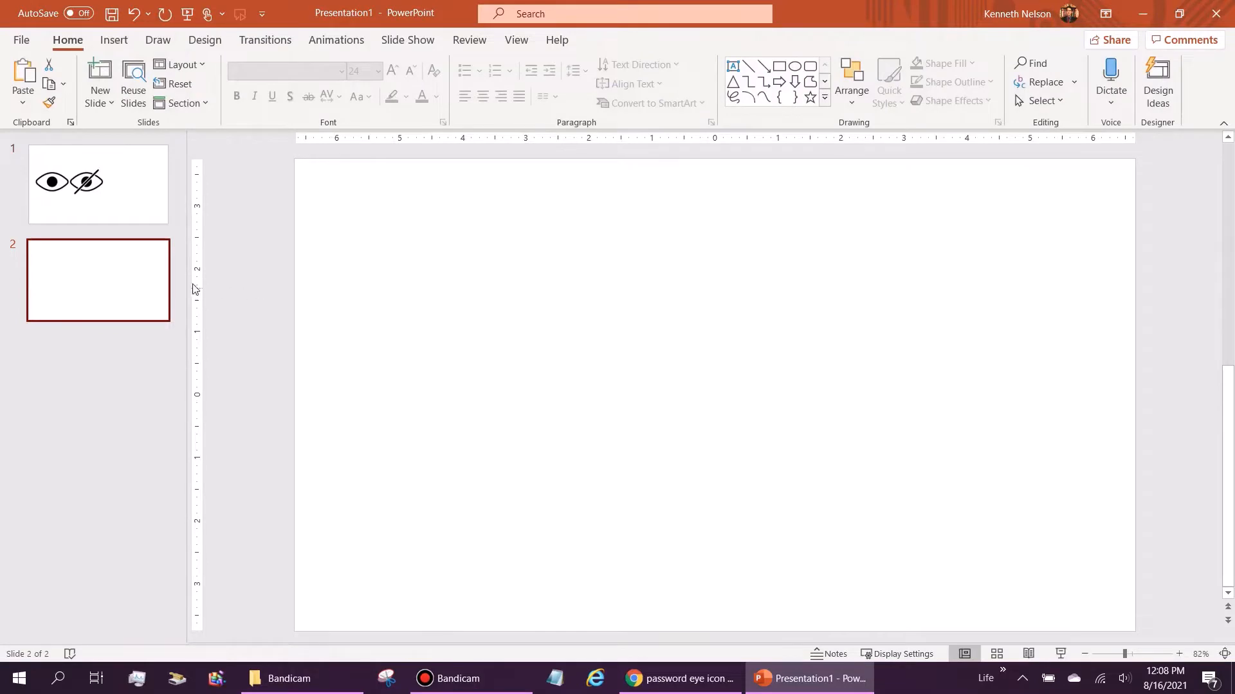
# Step: Paste the two-eye picture onto slide 2, then reselect slide 1's picture for formatting
pyautogui.click(487, 267)
pyautogui.hotkey('ctrl', 'v')
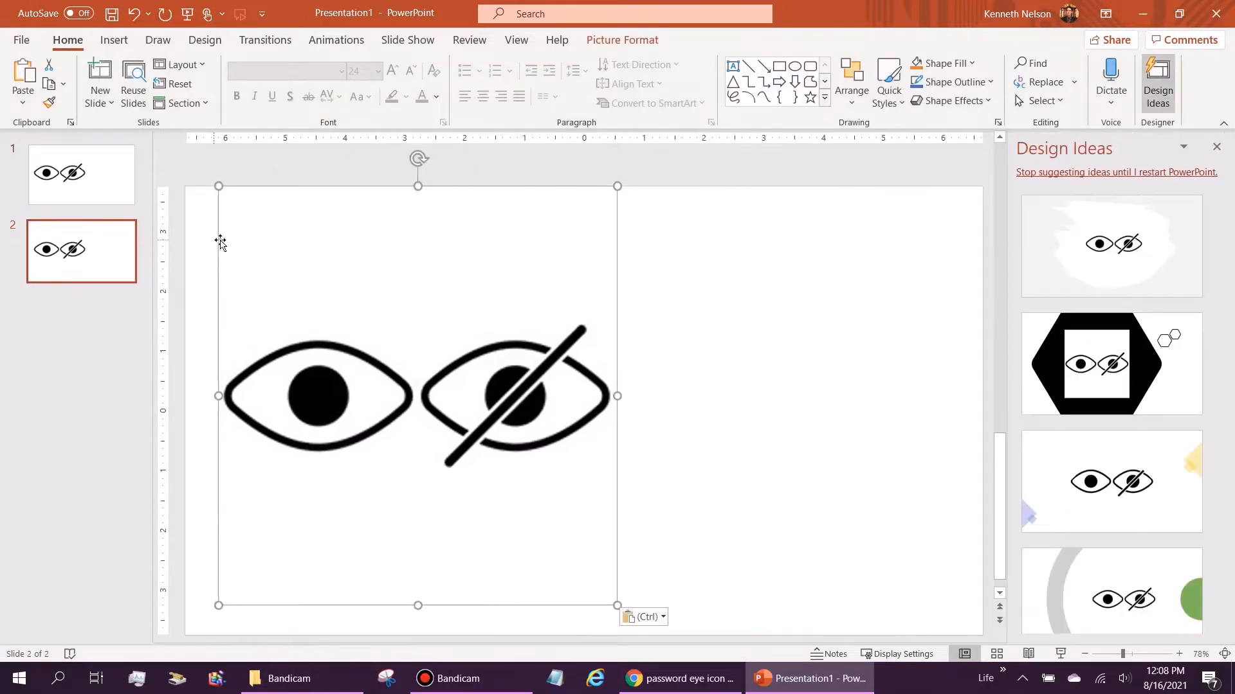
pyautogui.click(94, 193)
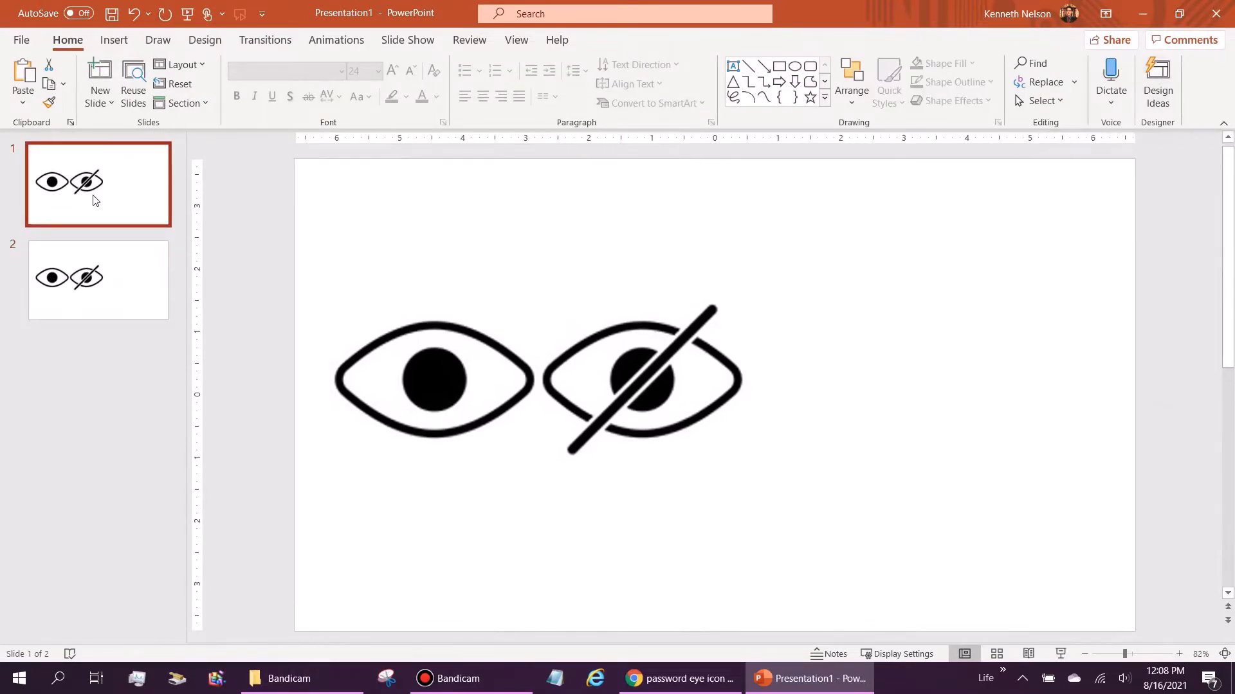
pyautogui.click(530, 327)
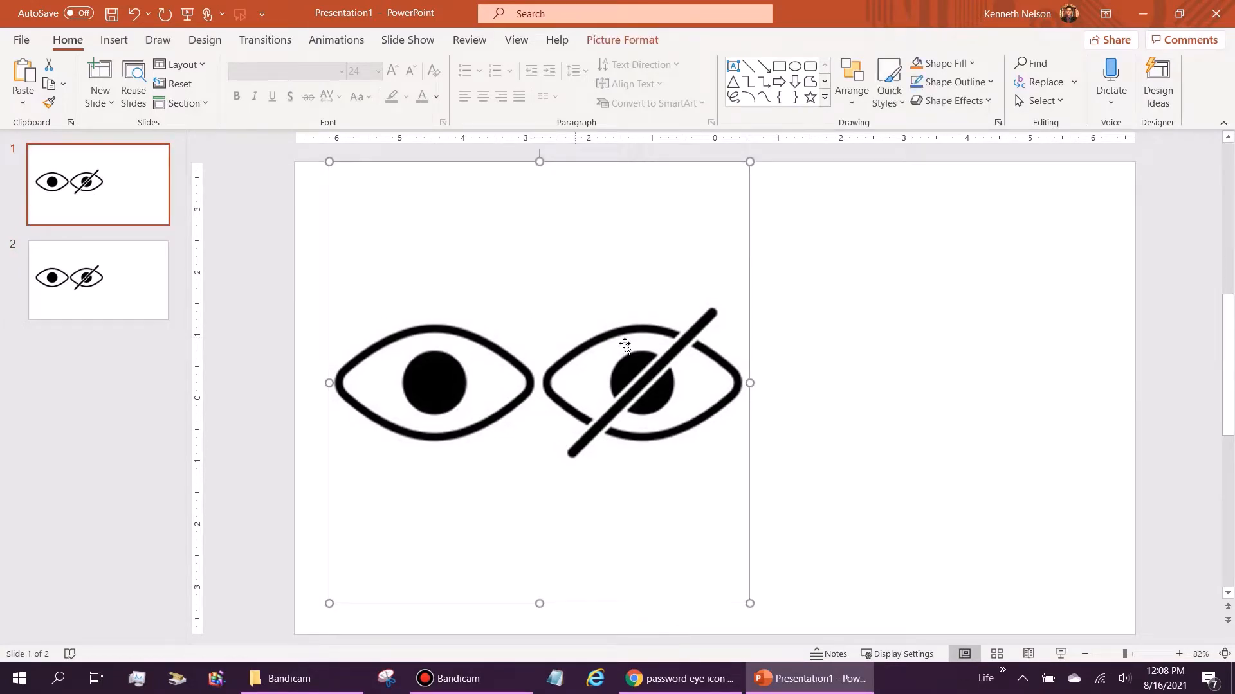
pyautogui.click(645, 41)
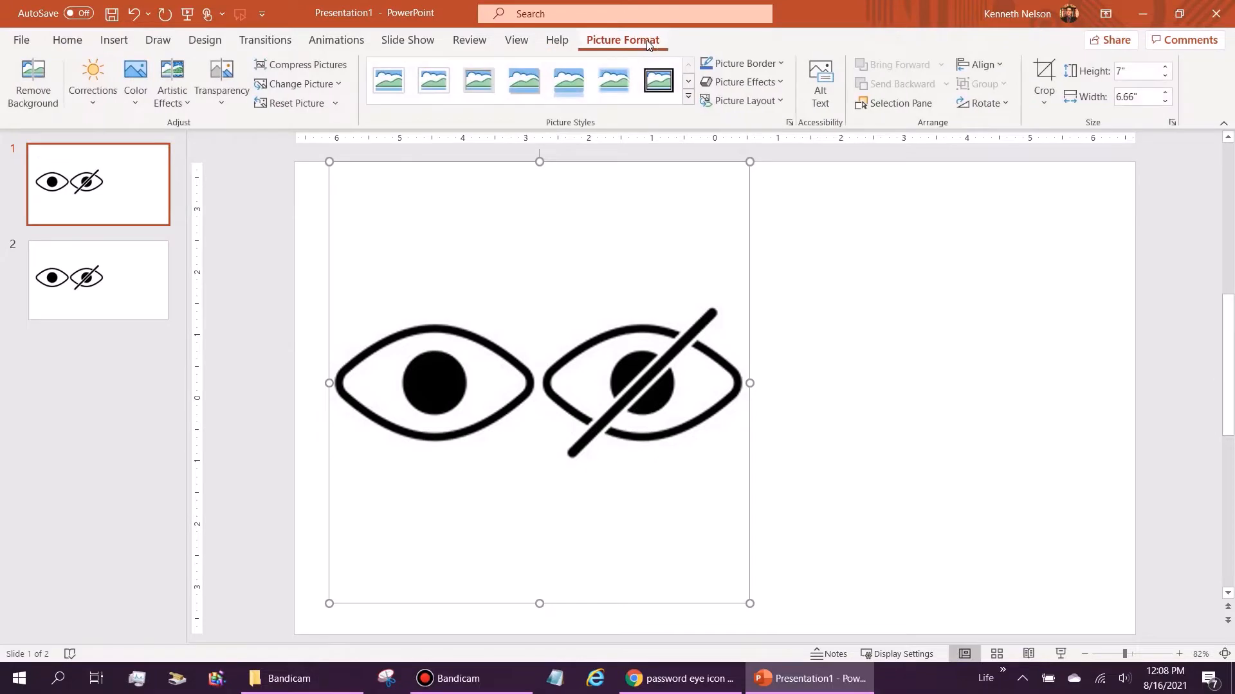
# Step: Crop slide 1's picture down to only the crossed-out eye, 2.48" by 3.25"
pyautogui.click(1044, 72)
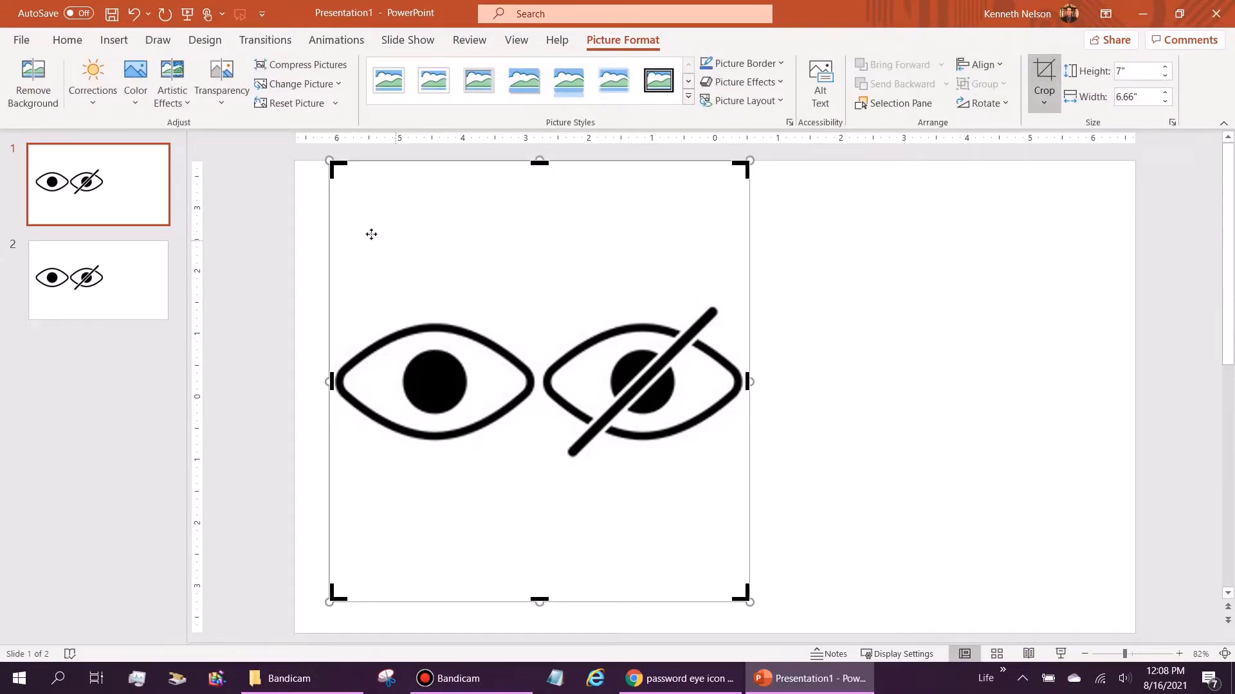
pyautogui.moveTo(332, 595); pyautogui.dragTo(540, 466)
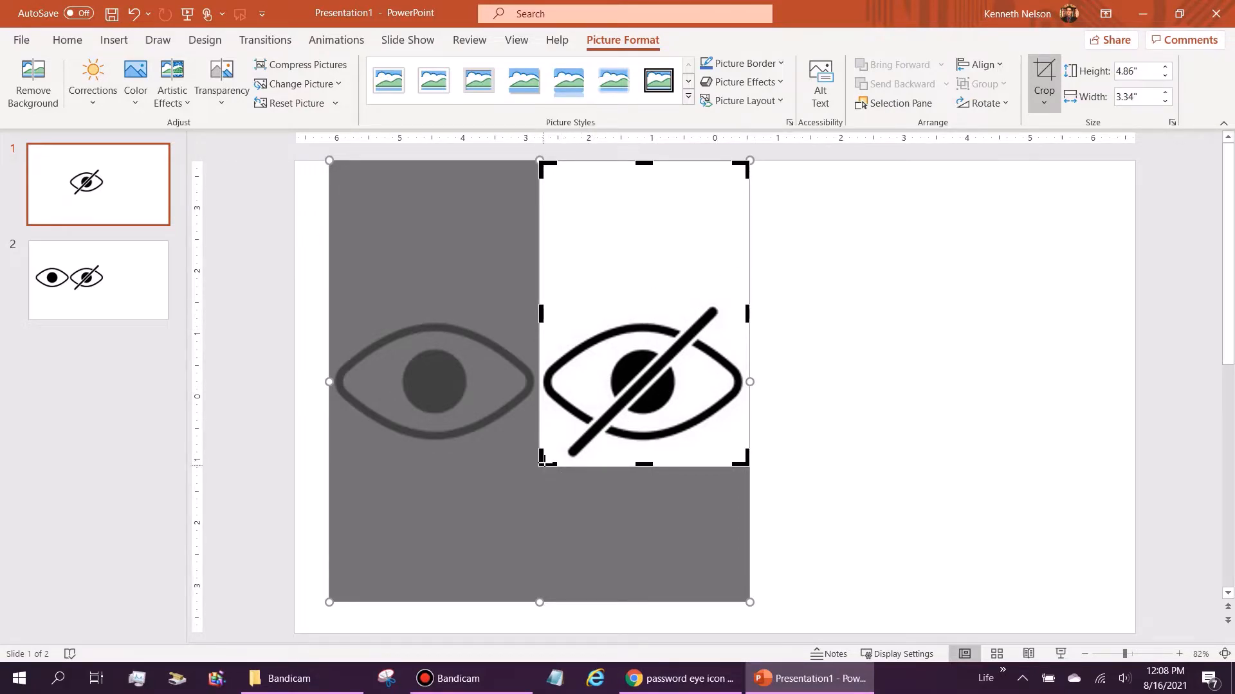
pyautogui.moveTo(543, 459); pyautogui.dragTo(540, 458)
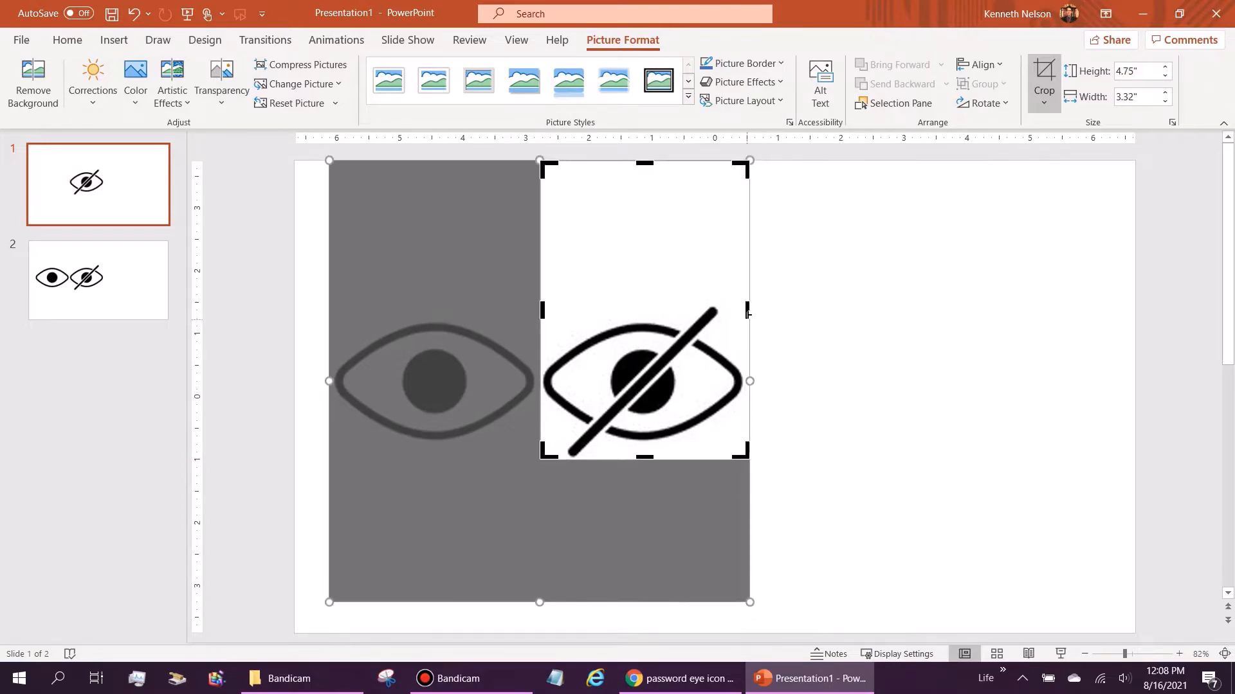
pyautogui.moveTo(745, 312); pyautogui.dragTo(744, 315)
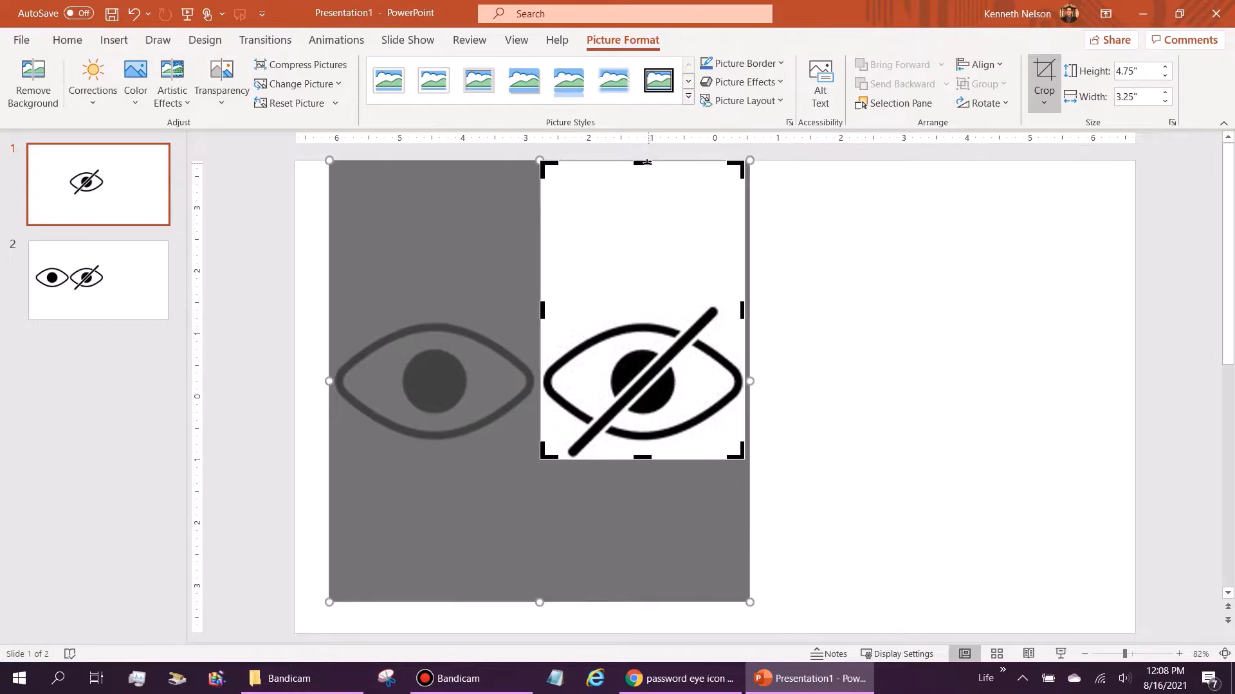
pyautogui.moveTo(647, 162); pyautogui.dragTo(648, 303)
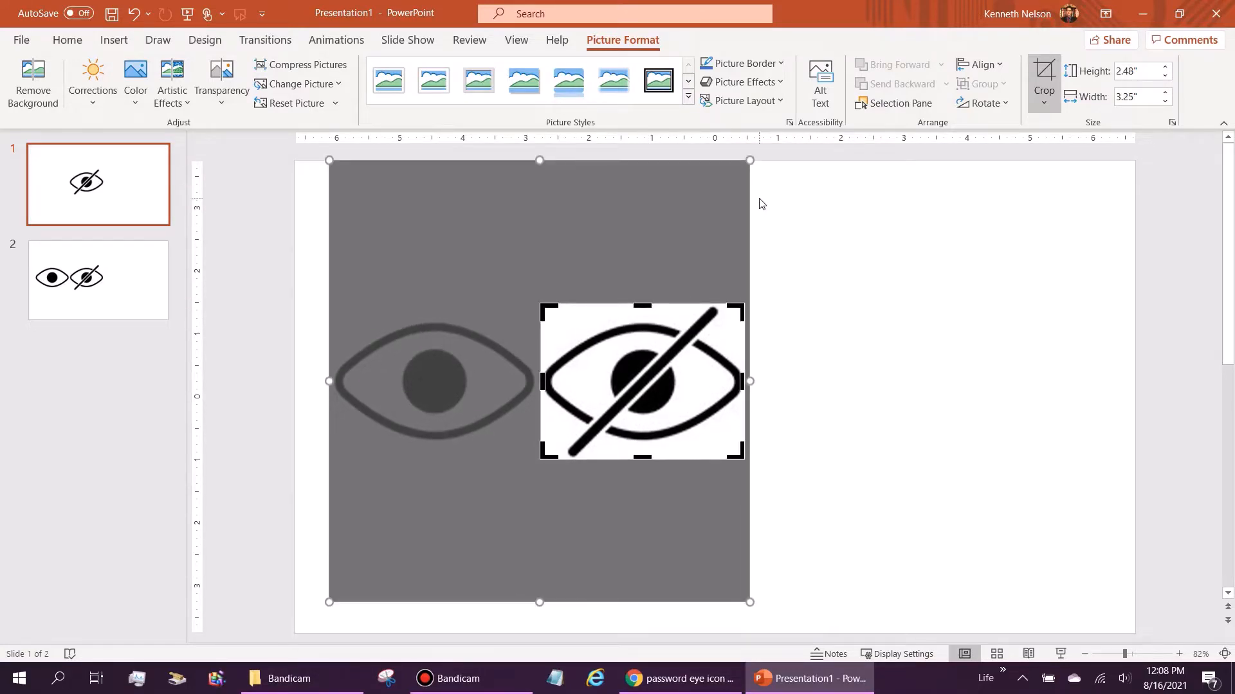
pyautogui.click(1012, 323)
# Step: Undo an accidental move of the cropped eye and switch to slide 2
pyautogui.click(649, 376)
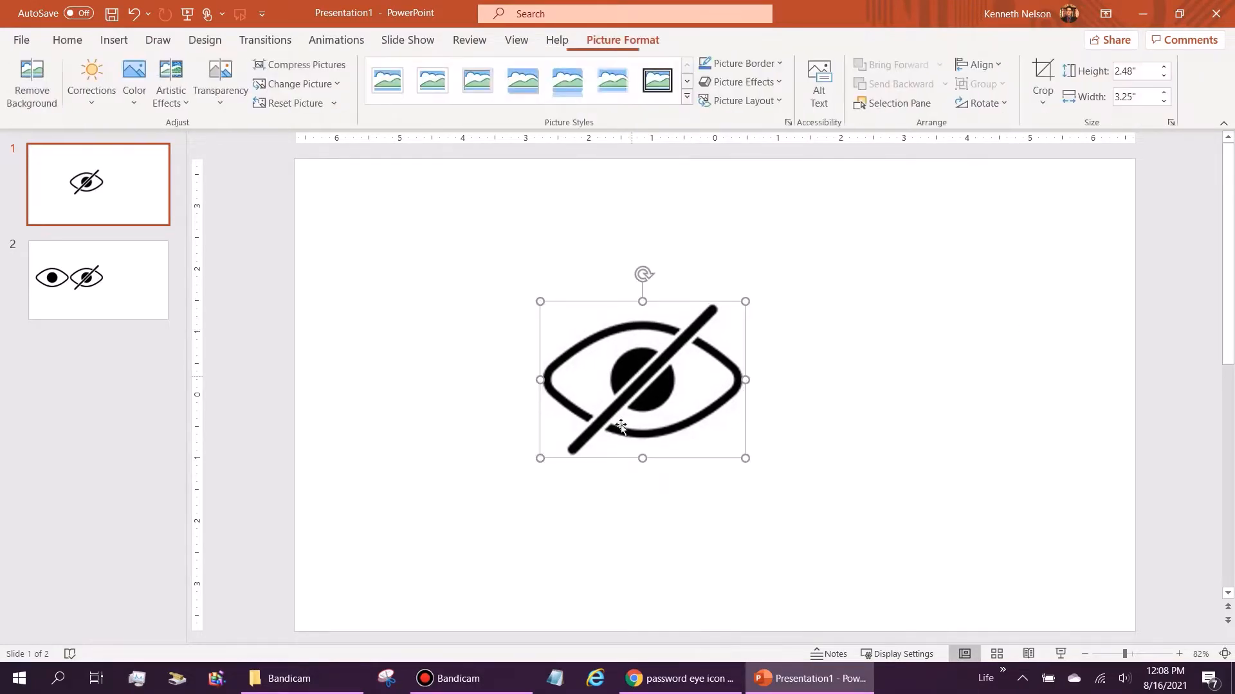
pyautogui.moveTo(699, 411); pyautogui.dragTo(669, 390)
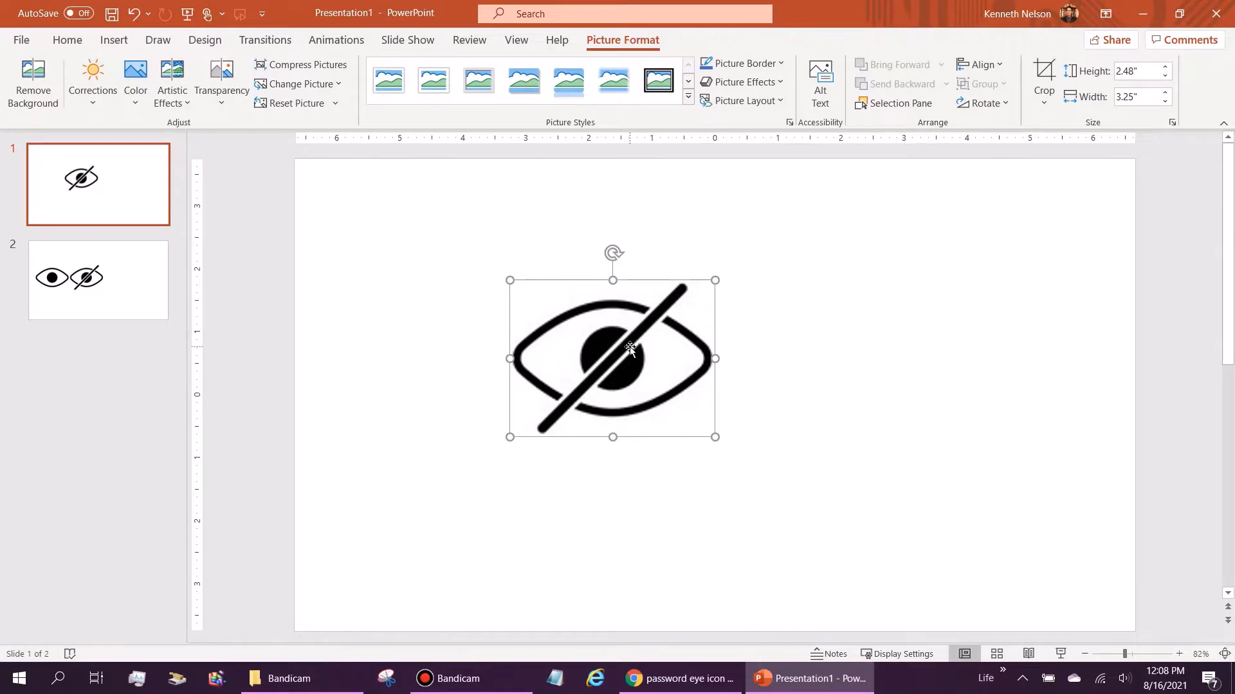
pyautogui.hotkey('ctrl', 'z')
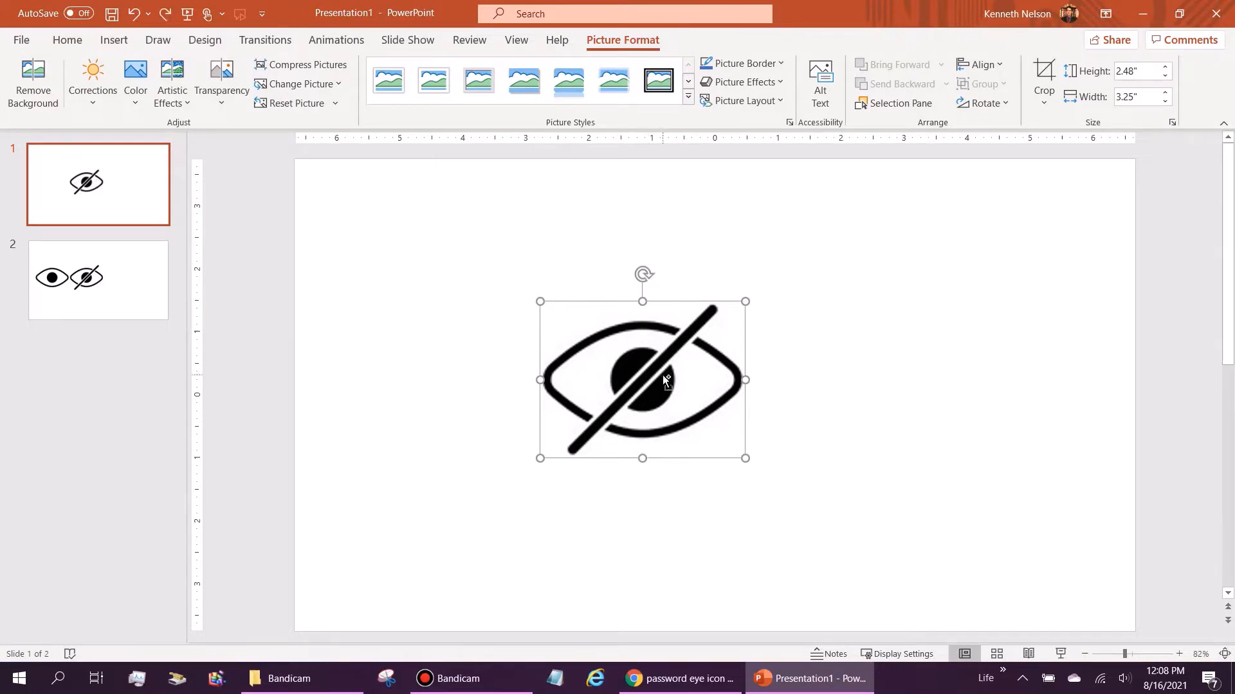
pyautogui.click(69, 283)
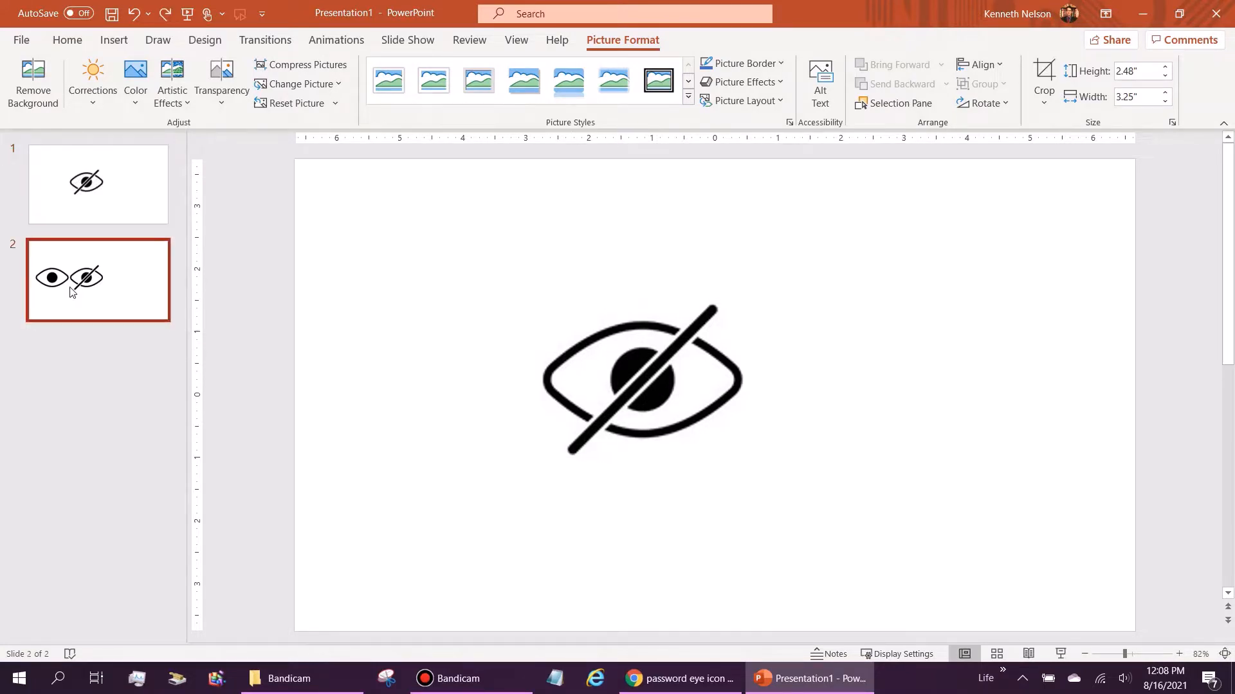
# Step: Paste the crossed-out eye onto slide 2 and position it to the left
pyautogui.hotkey('ctrl', 'v')
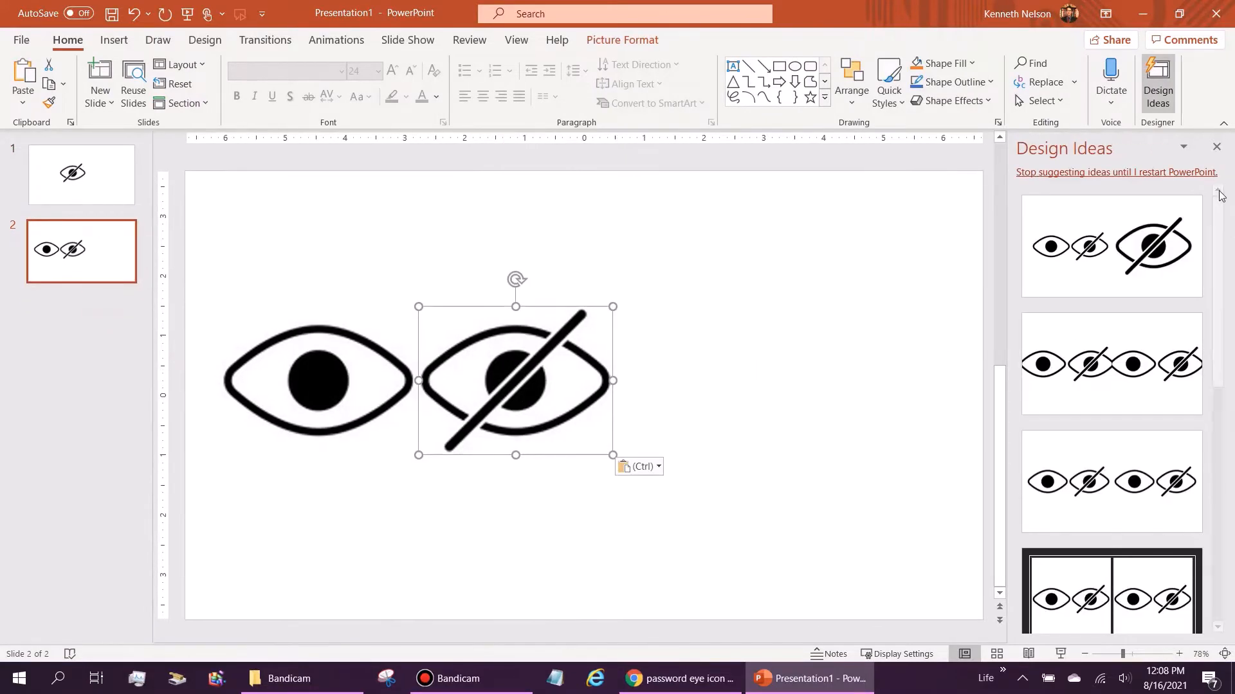
pyautogui.click(1216, 147)
pyautogui.moveTo(548, 354); pyautogui.dragTo(451, 366)
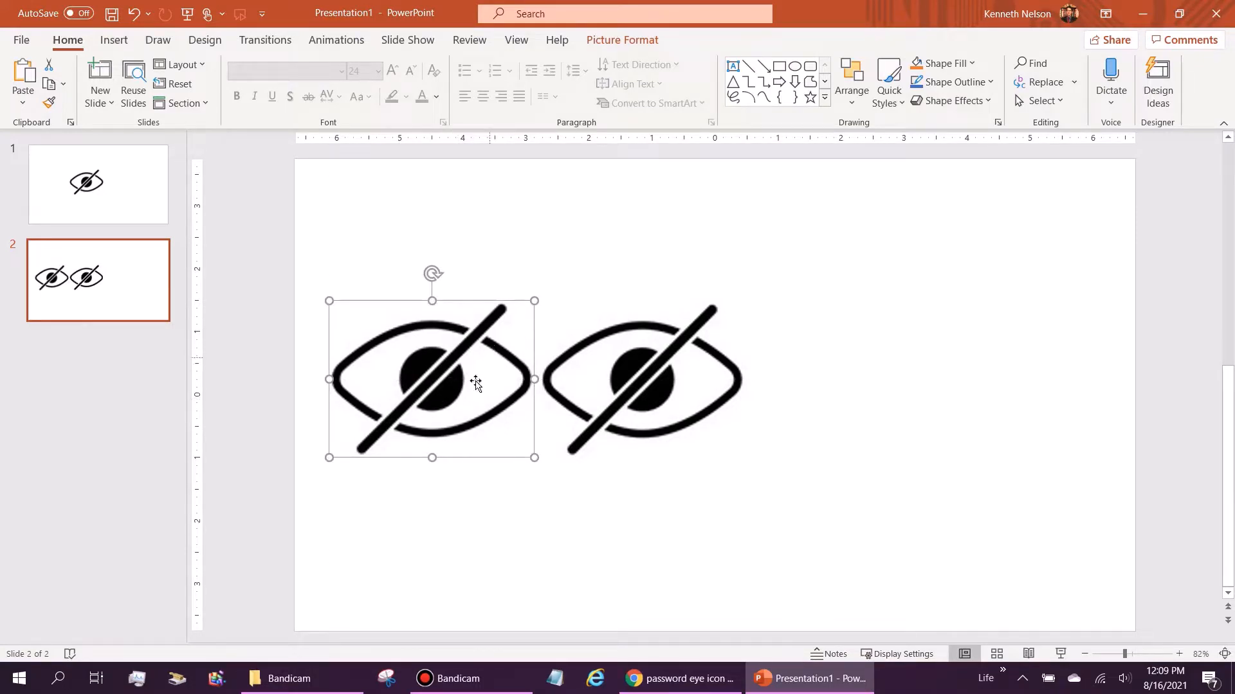
# Step: Crop slide 2's two-eye picture to just the open eye, 4.74" by 3.25"
pyautogui.click(703, 353)
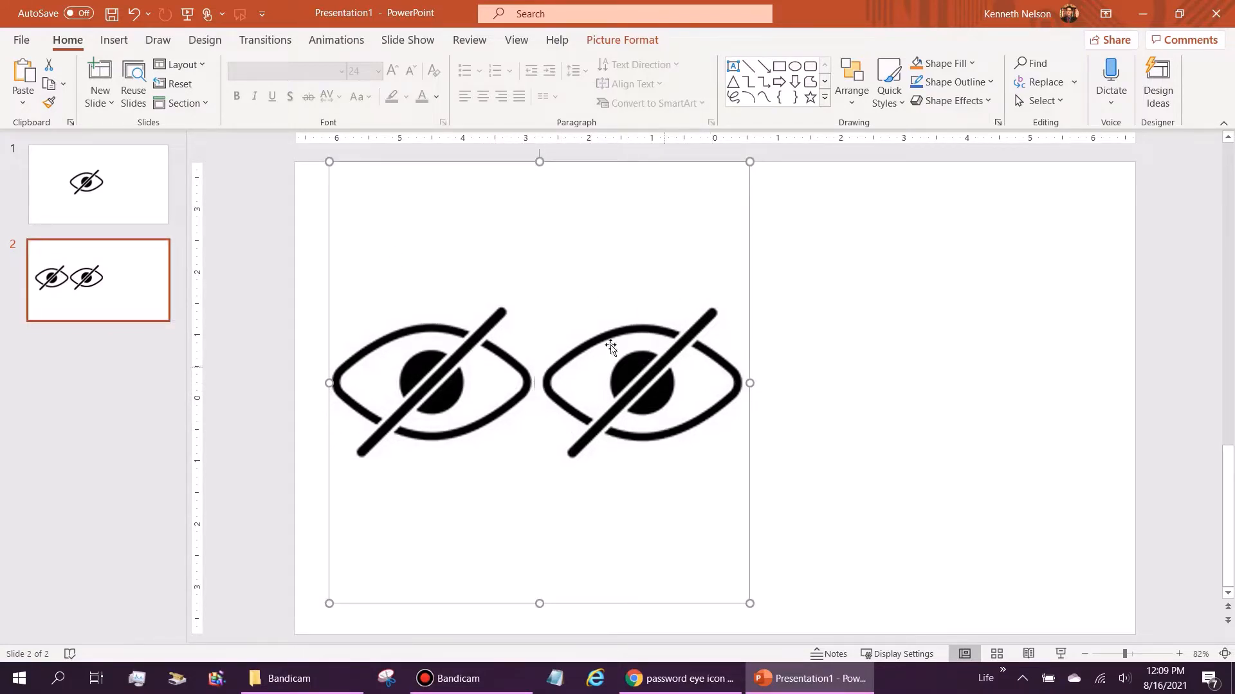
pyautogui.click(450, 369)
pyautogui.click(510, 270)
pyautogui.click(622, 40)
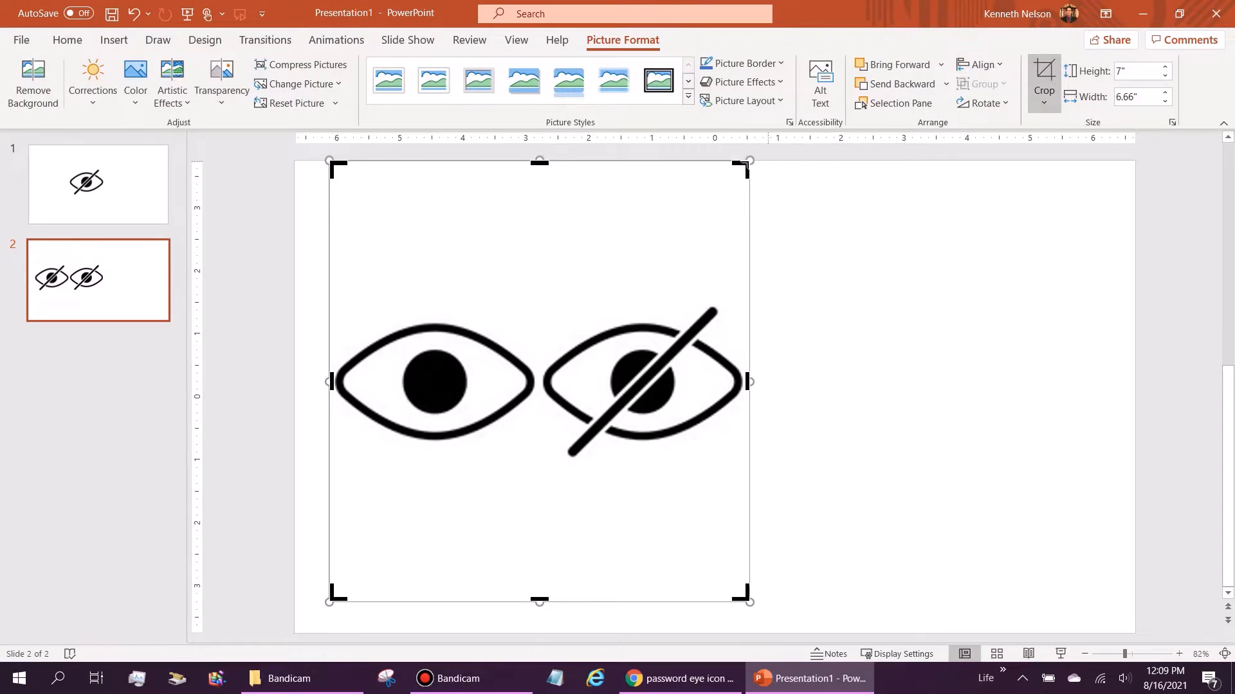
pyautogui.moveTo(747, 161); pyautogui.dragTo(532, 302)
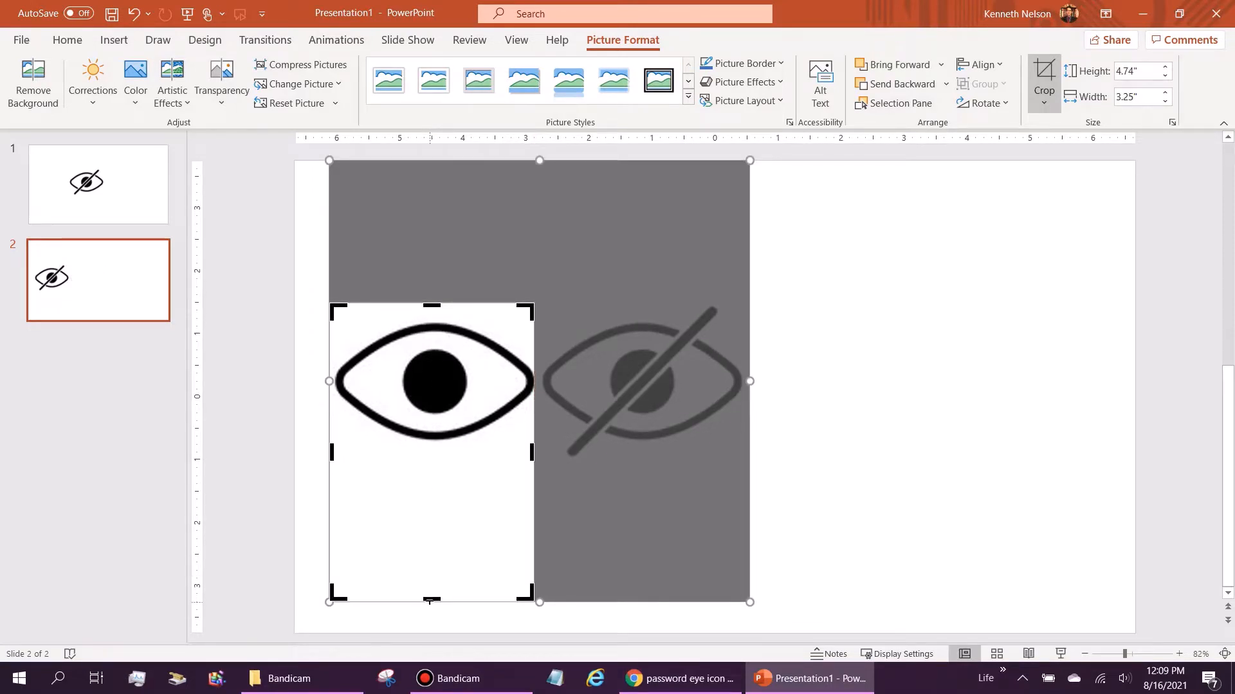